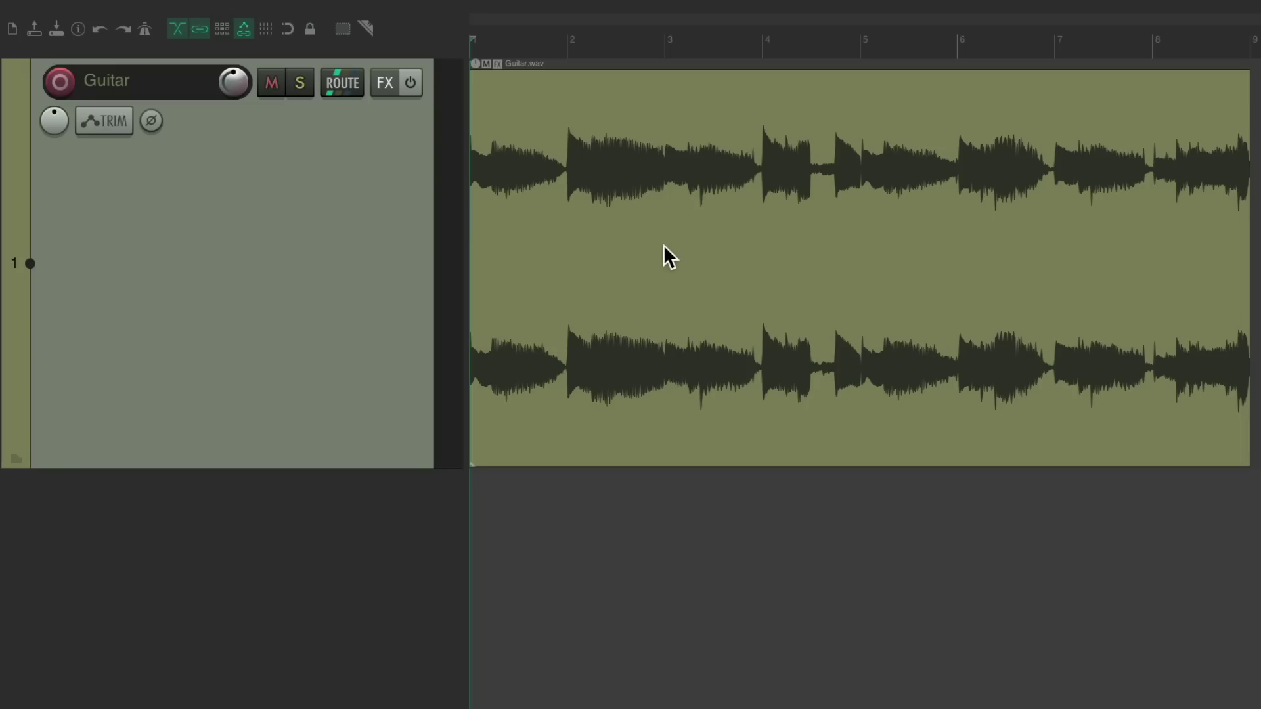
# Step: Play a few seconds of the Guitar recording, then stop playback
pyautogui.press('space')
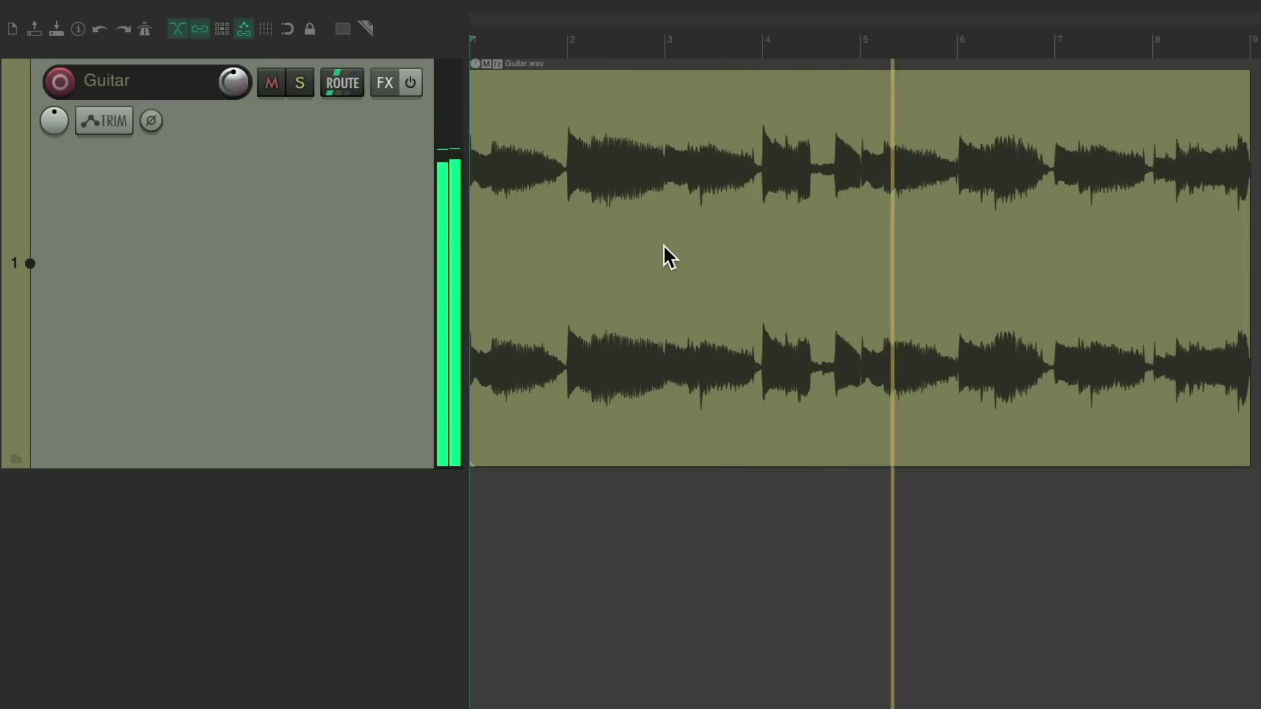
pyautogui.press('space')
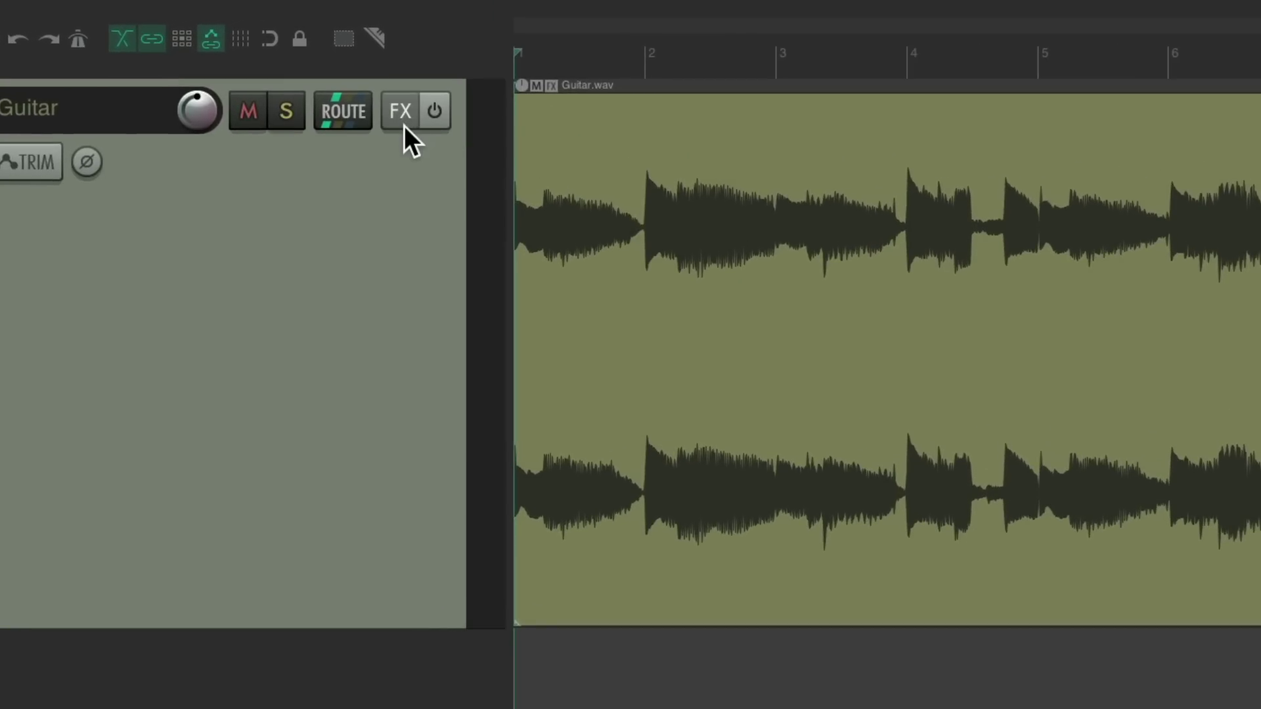
# Step: Add ReaEQ and then ReaComp to the Guitar track's FX chain
pyautogui.click(385, 83)
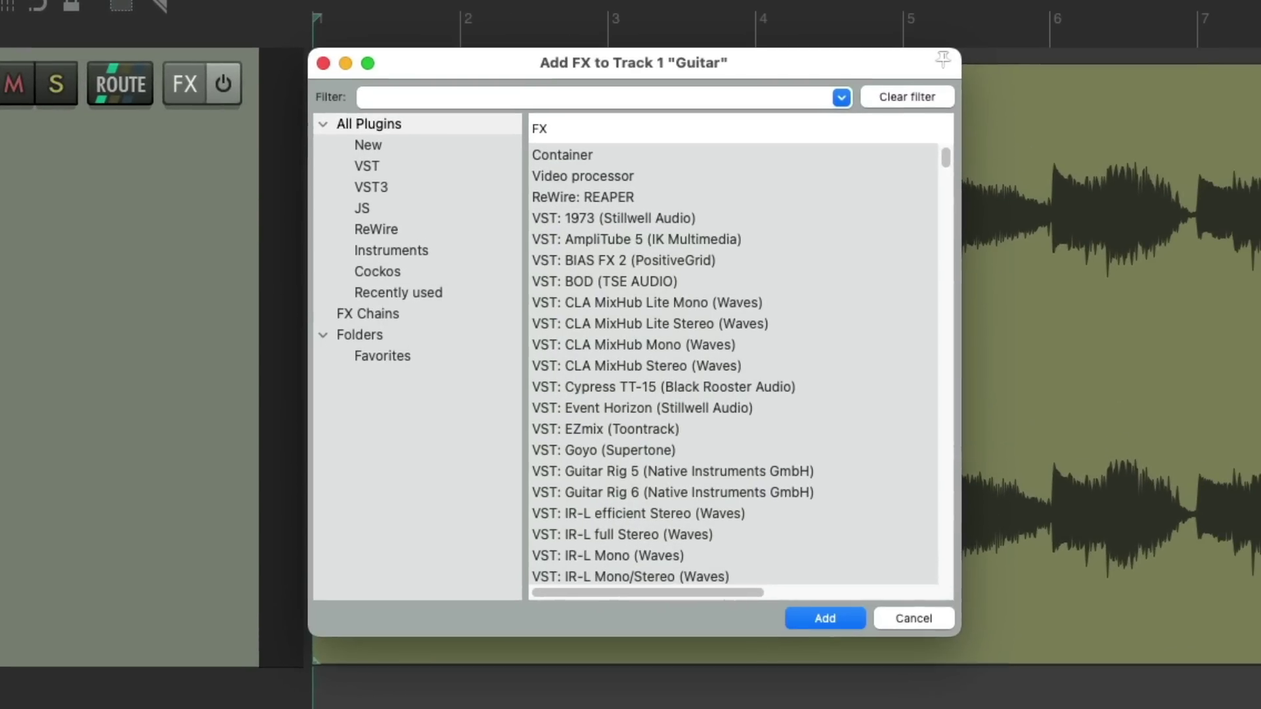
pyautogui.write('eq')
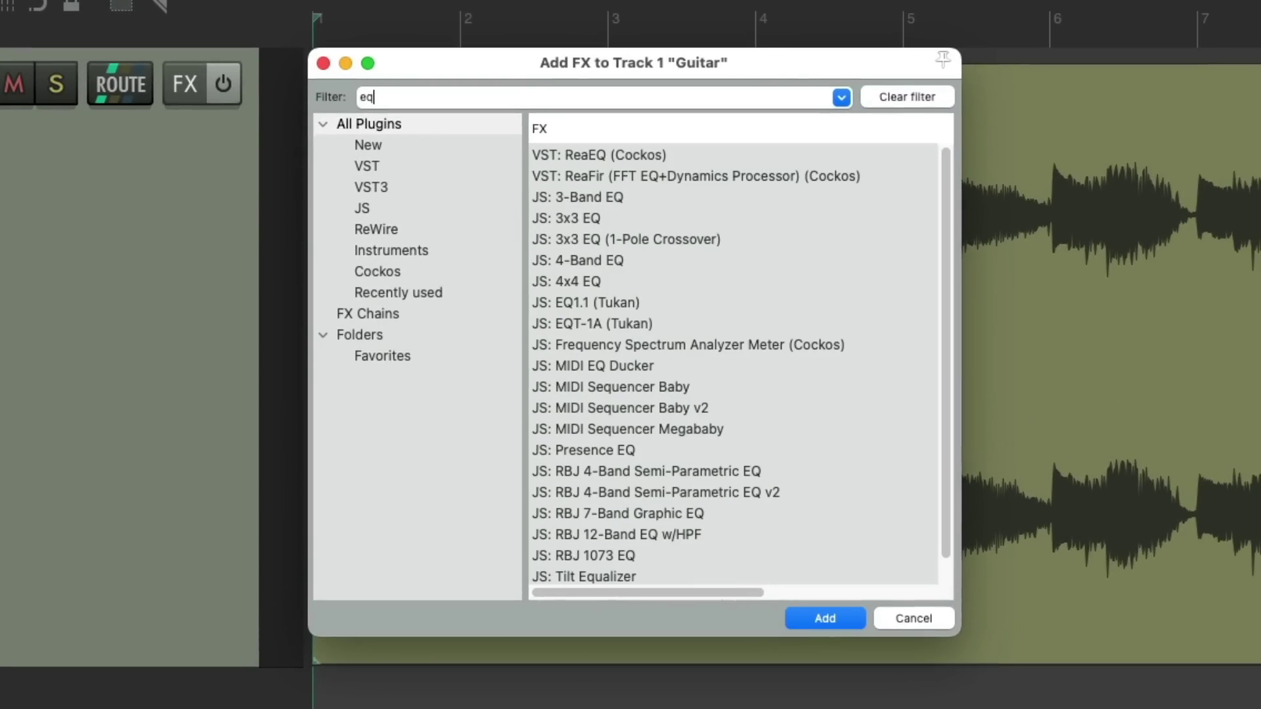
pyautogui.doubleClick(670, 154)
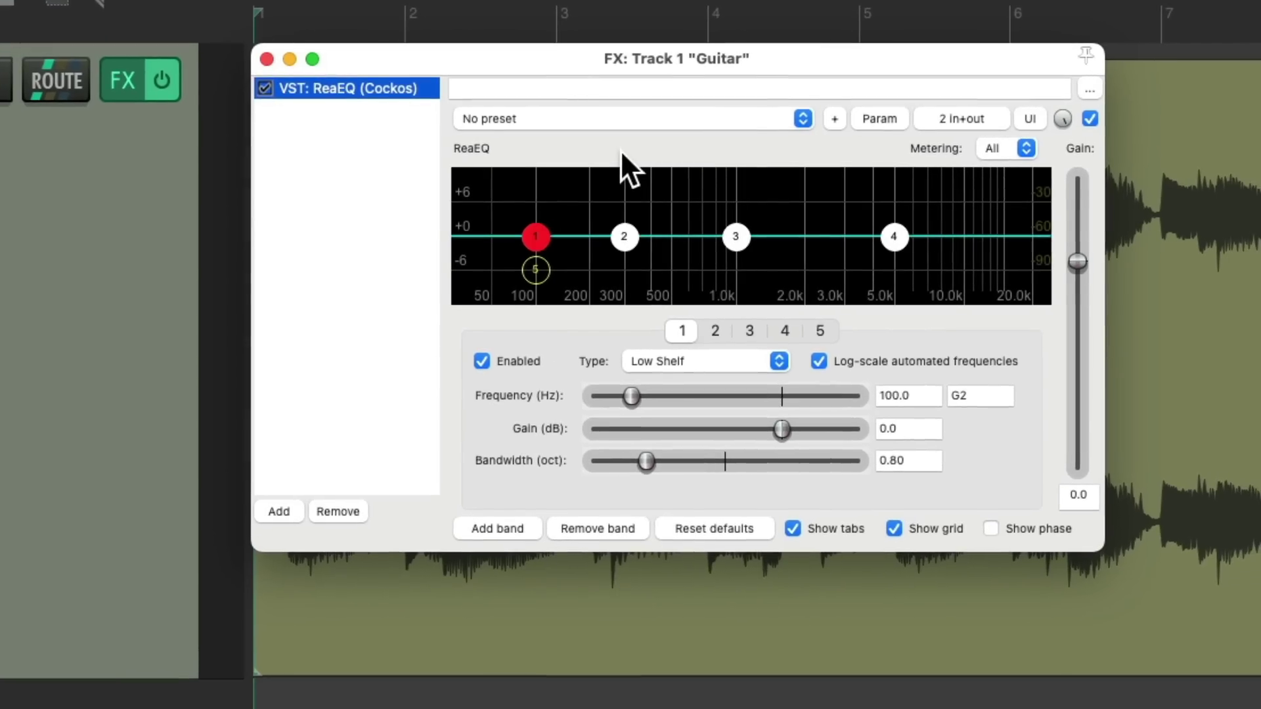
pyautogui.doubleClick(276, 217)
pyautogui.write('comp')
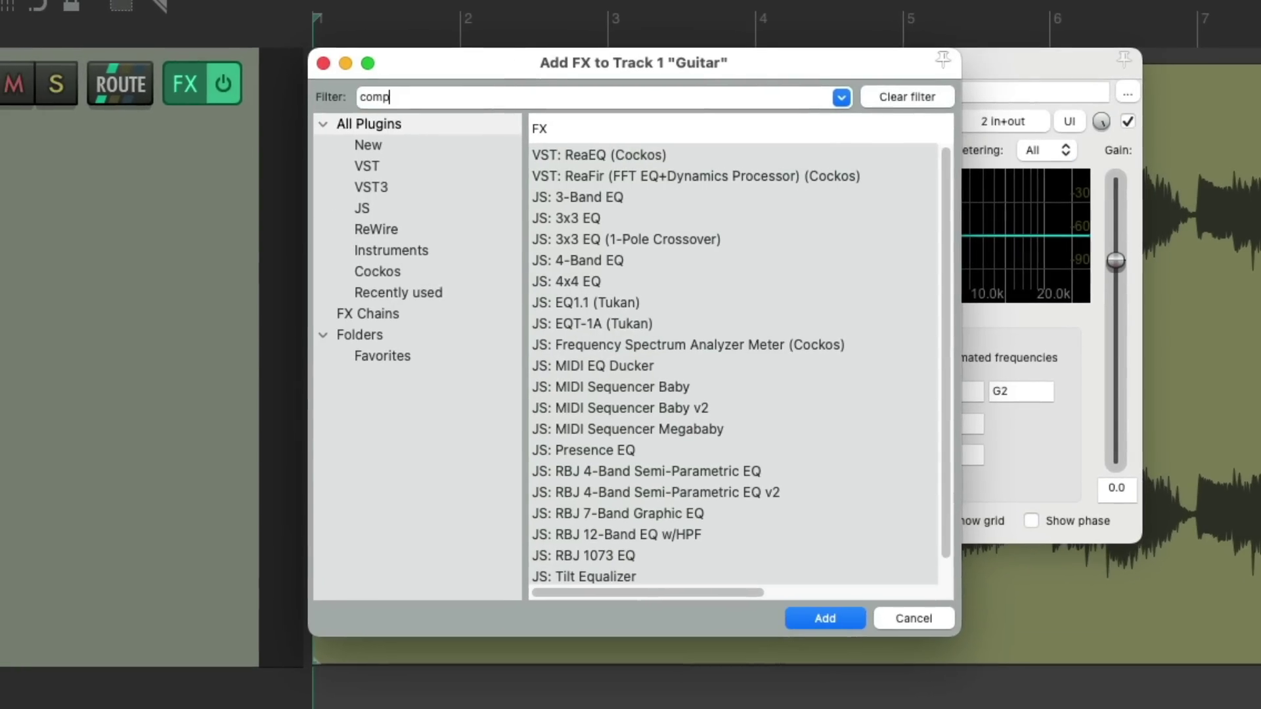
pyautogui.doubleClick(585, 154)
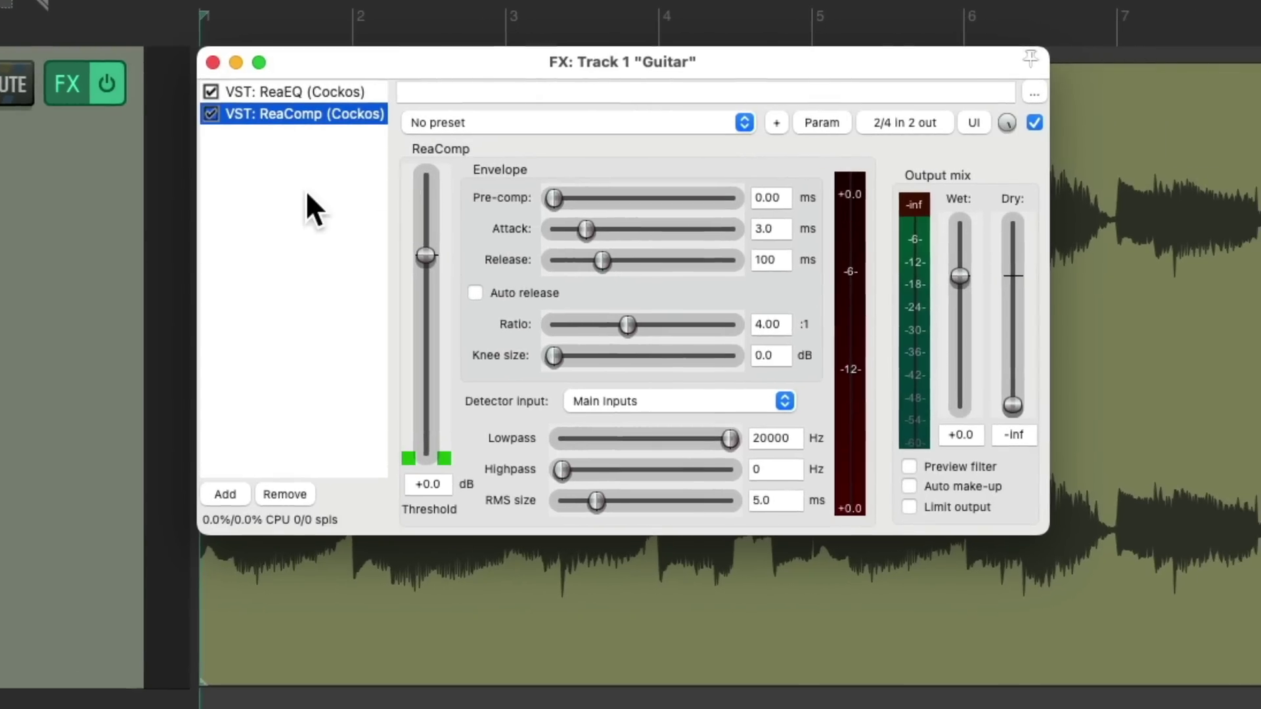
# Step: Append ReaDelay and then ReaVerb to the end of the chain
pyautogui.doubleClick(417, 197)
pyautogui.write('delay')
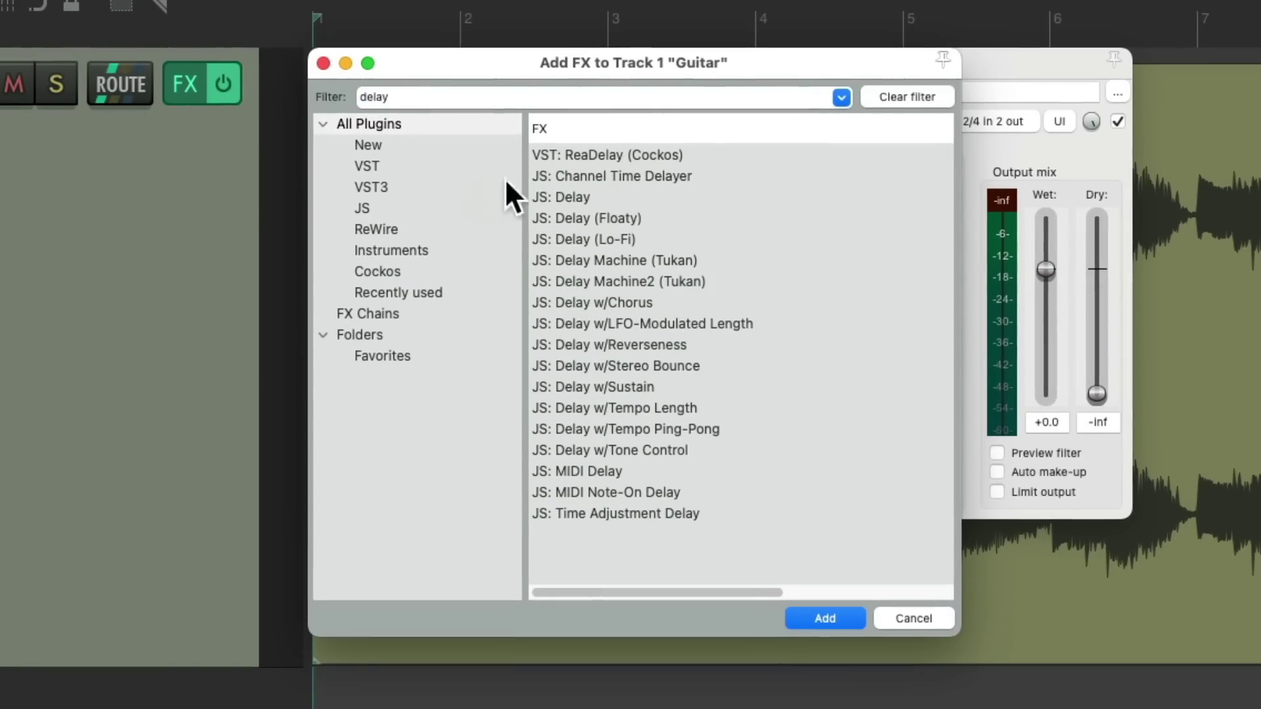
pyautogui.doubleClick(627, 154)
pyautogui.doubleClick(382, 237)
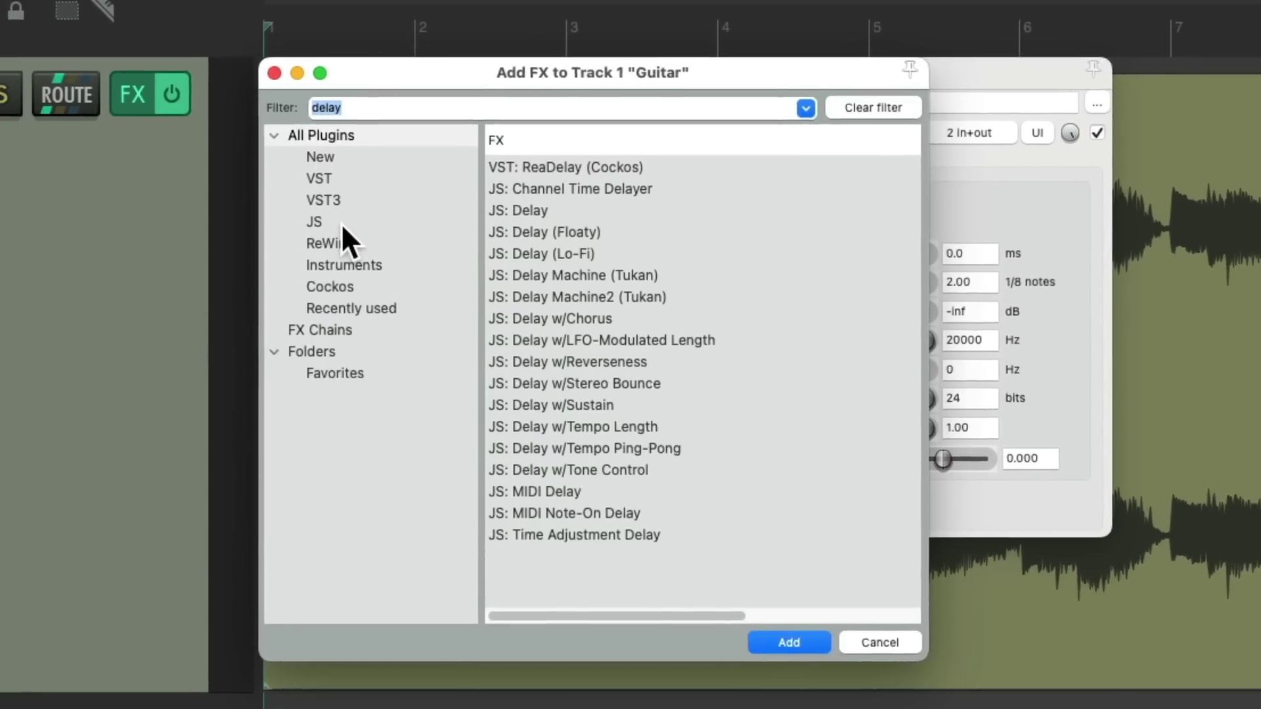
pyautogui.write('verb')
pyautogui.doubleClick(614, 155)
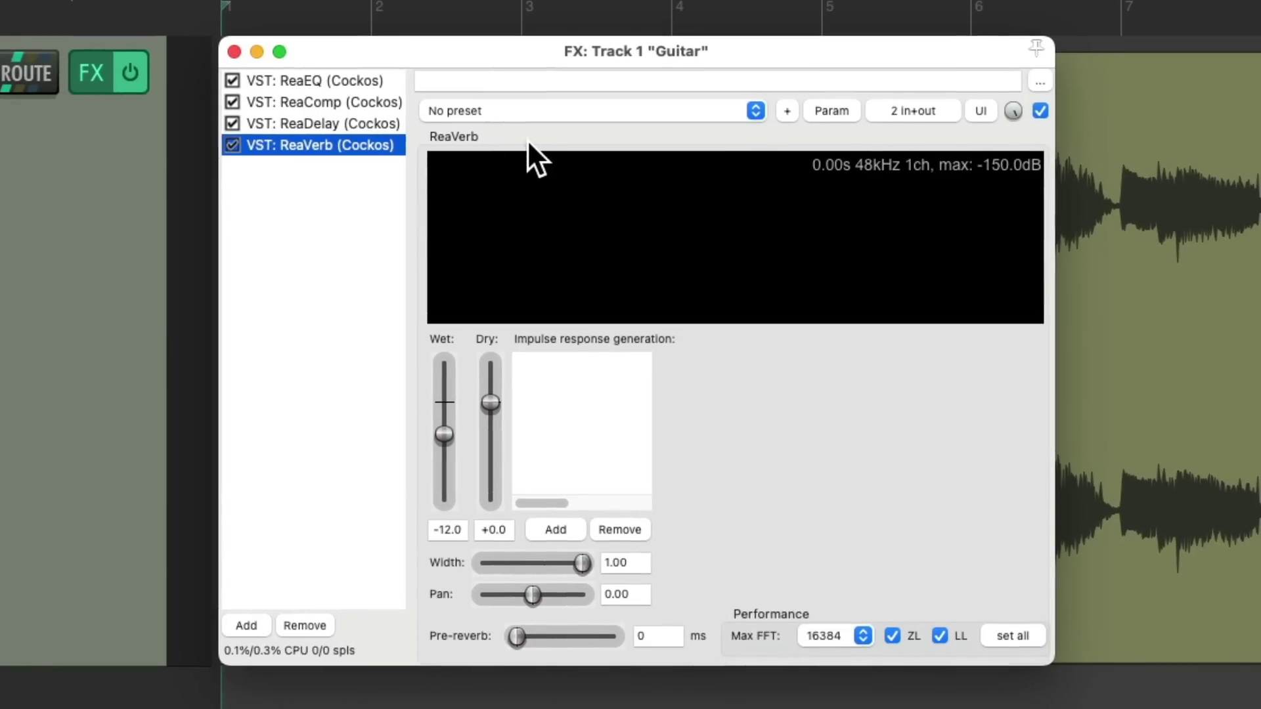
# Step: Look through the ReaEQ, ReaComp, ReaDelay and ReaVerb settings in the chain
pyautogui.click(314, 247)
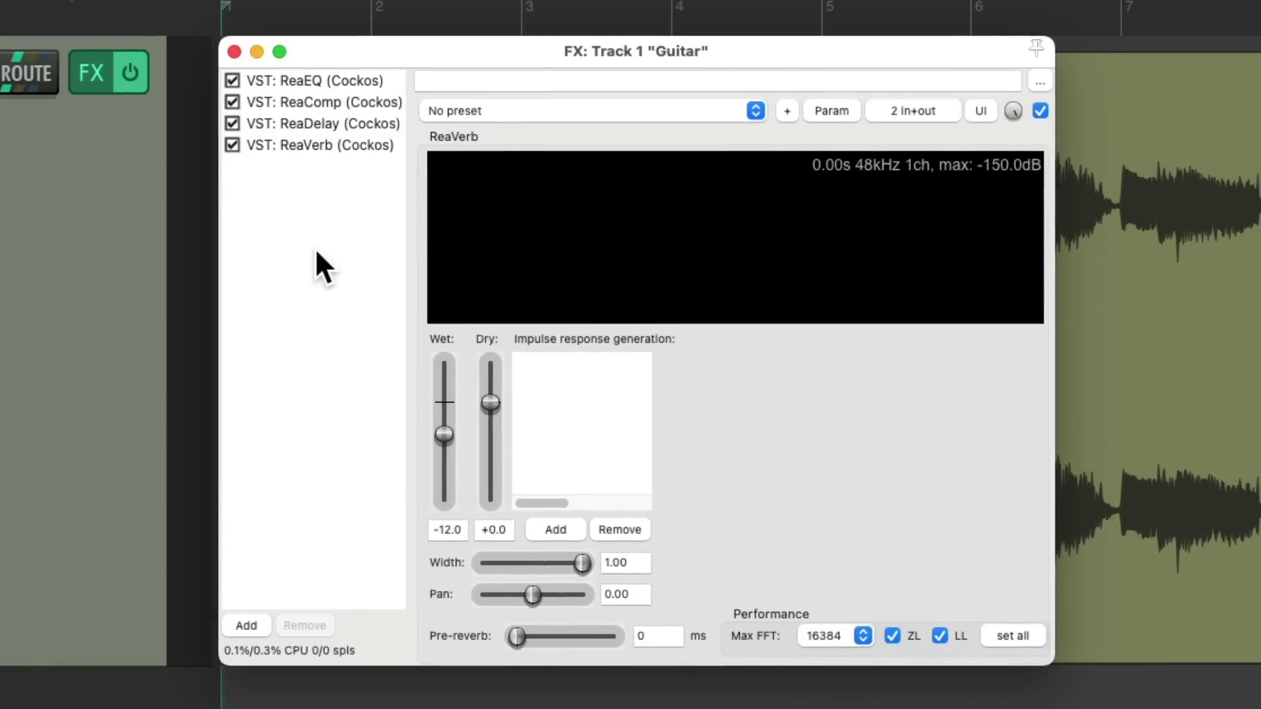
pyautogui.click(363, 81)
pyautogui.click(378, 102)
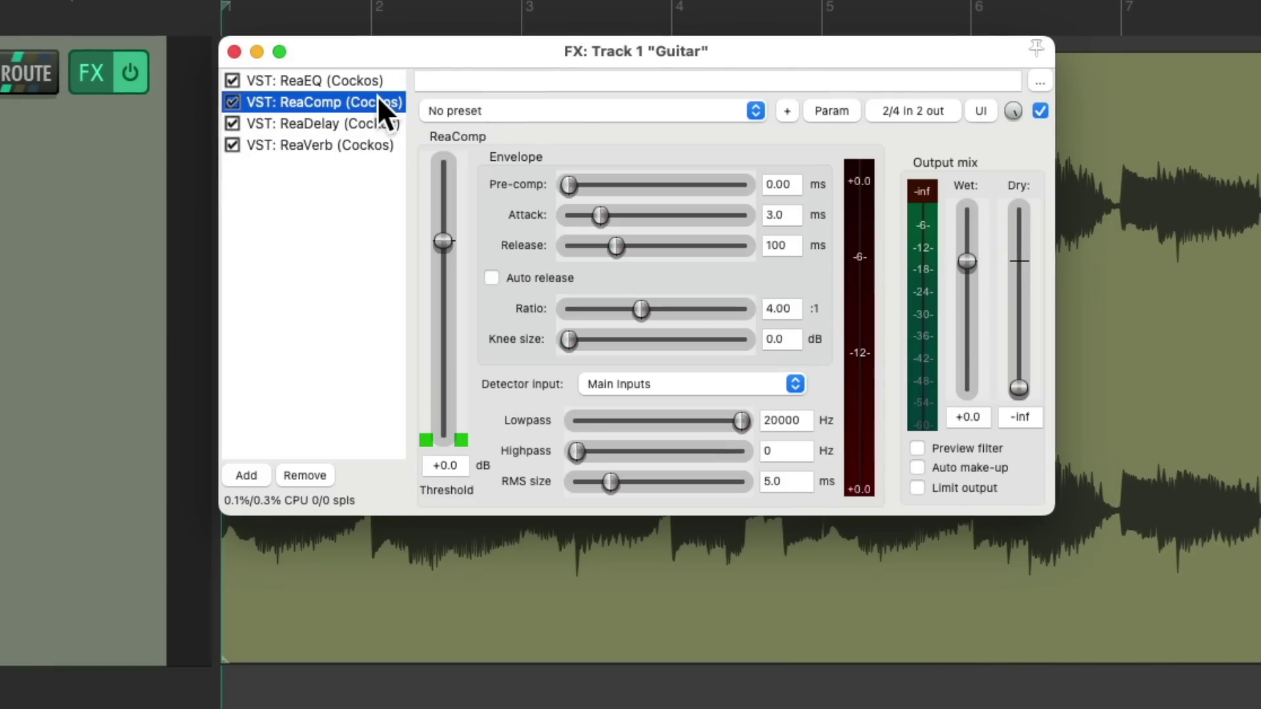
pyautogui.click(343, 122)
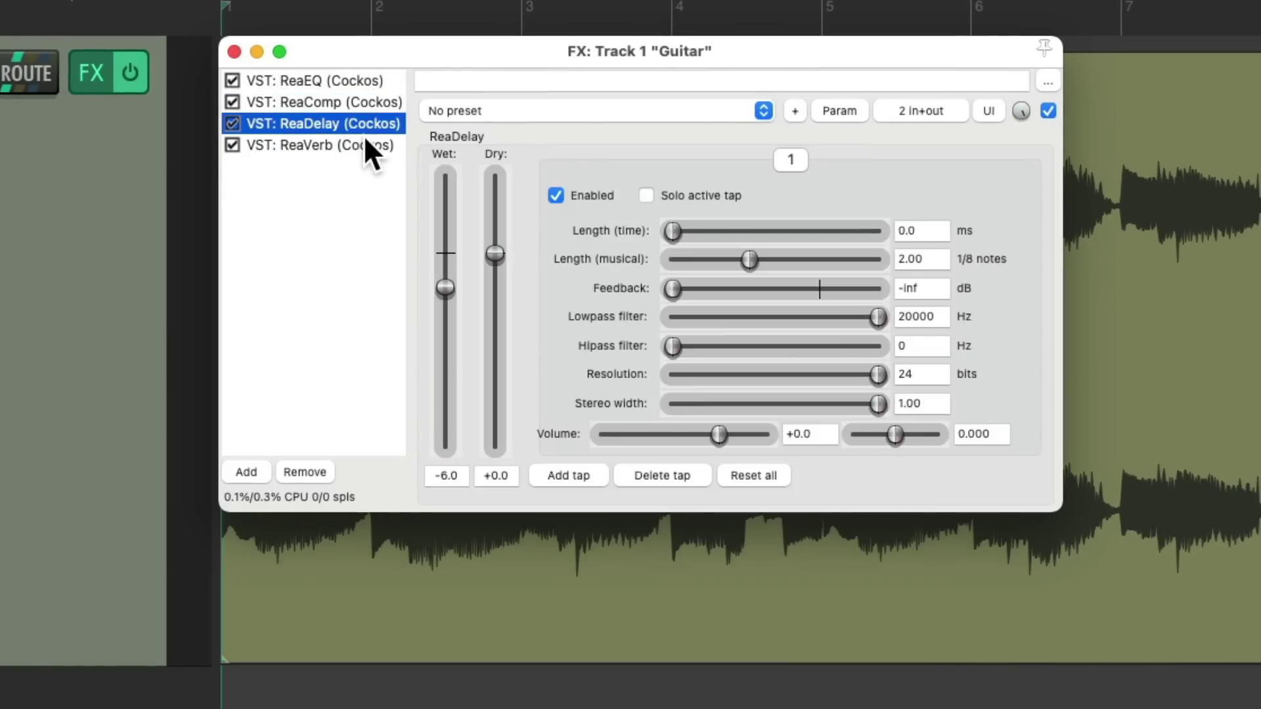
pyautogui.click(364, 138)
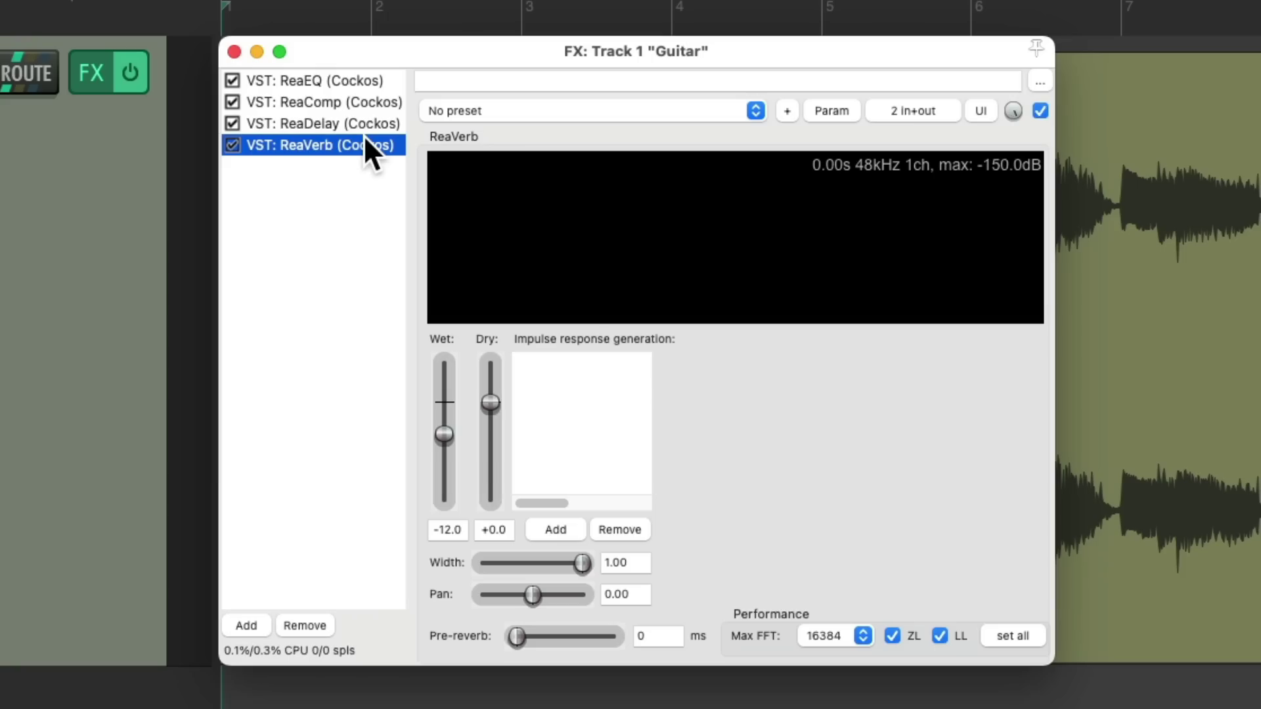
pyautogui.click(364, 122)
pyautogui.click(384, 143)
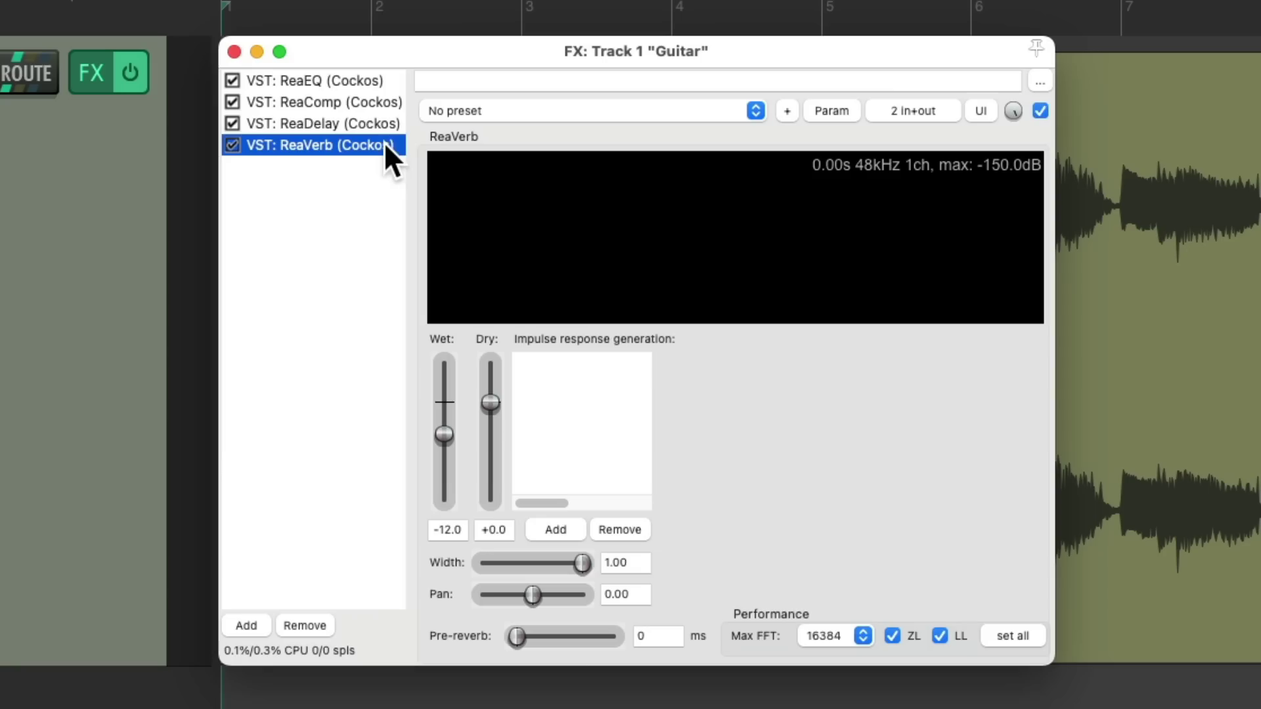
# Step: Select ReaEQ and ReaComp together in the chain list
pyautogui.click(372, 81)
pyautogui.click(375, 101)
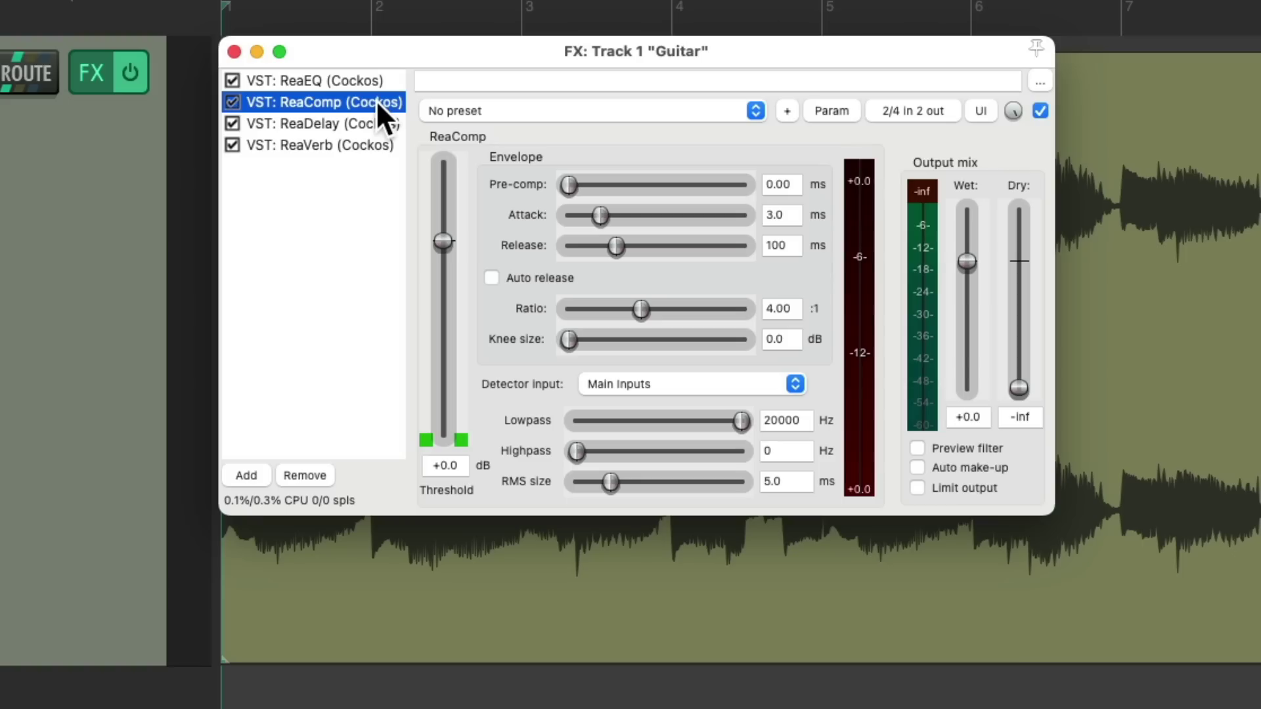
pyautogui.click(356, 80)
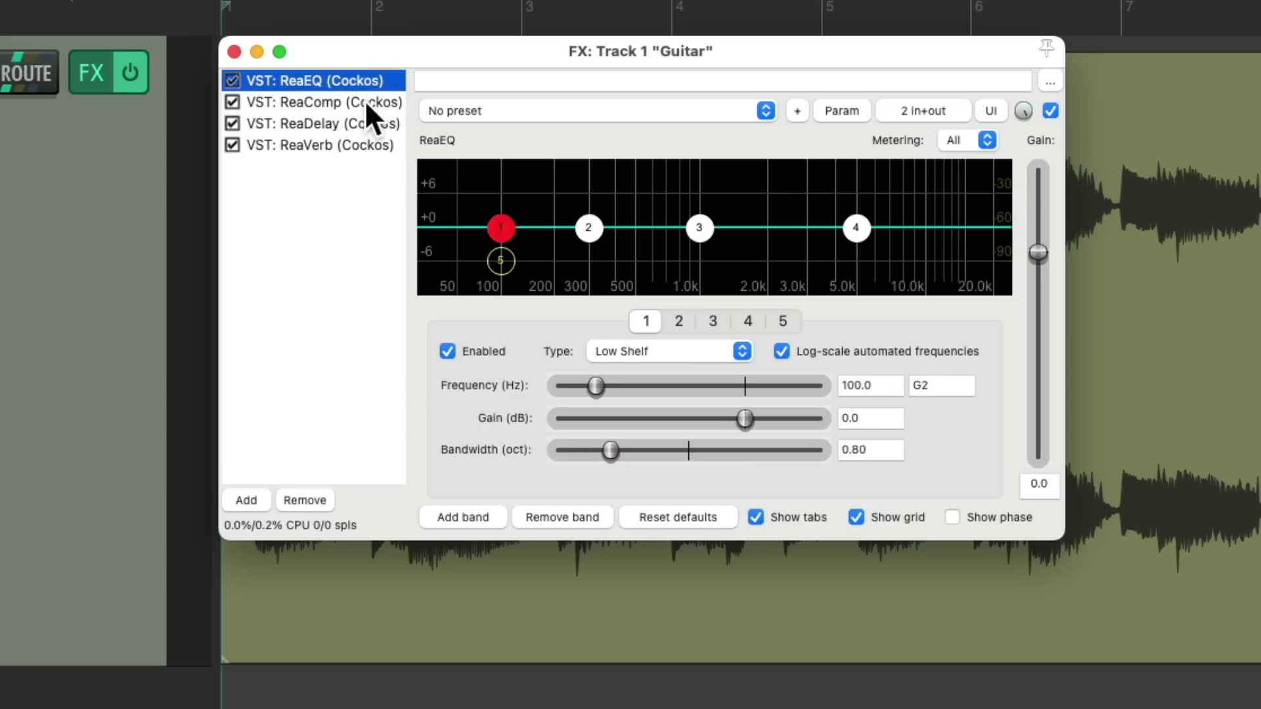
pyautogui.keyDown('shift'); pyautogui.click(360, 101); pyautogui.keyUp('shift')
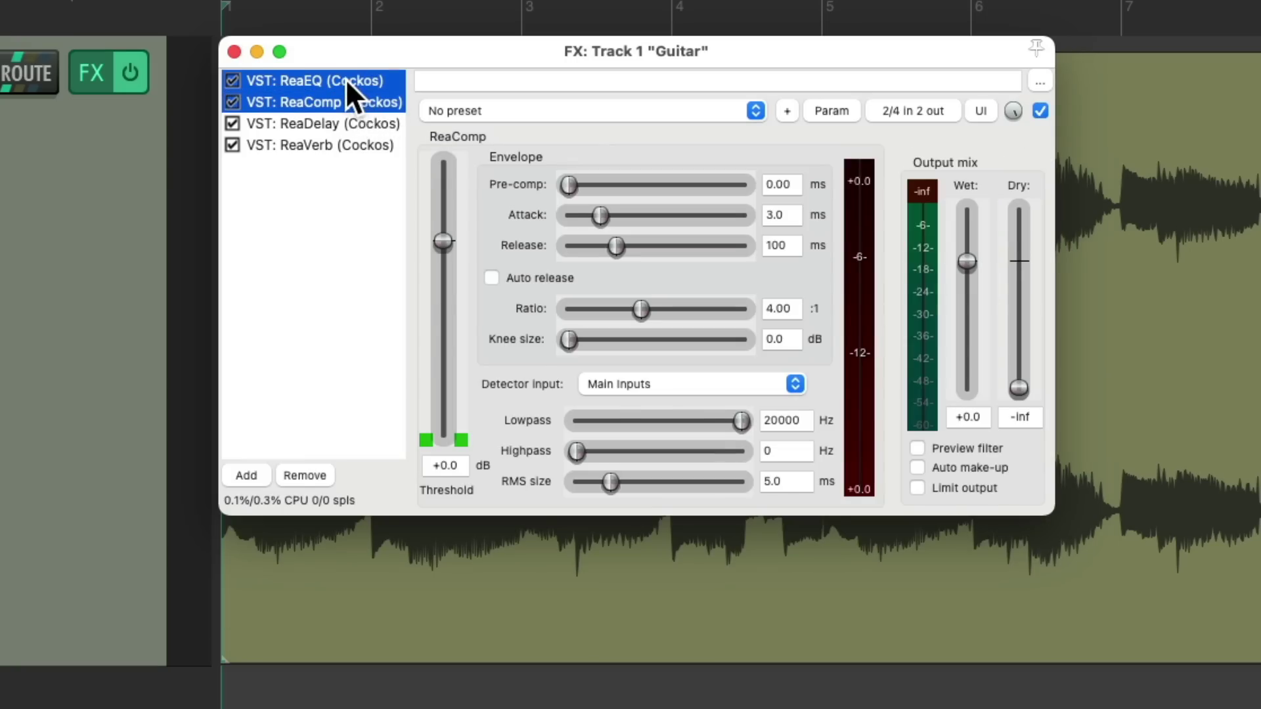
# Step: Move ReaEQ and ReaComp into a new container and check its plugins
pyautogui.rightClick(345, 79)
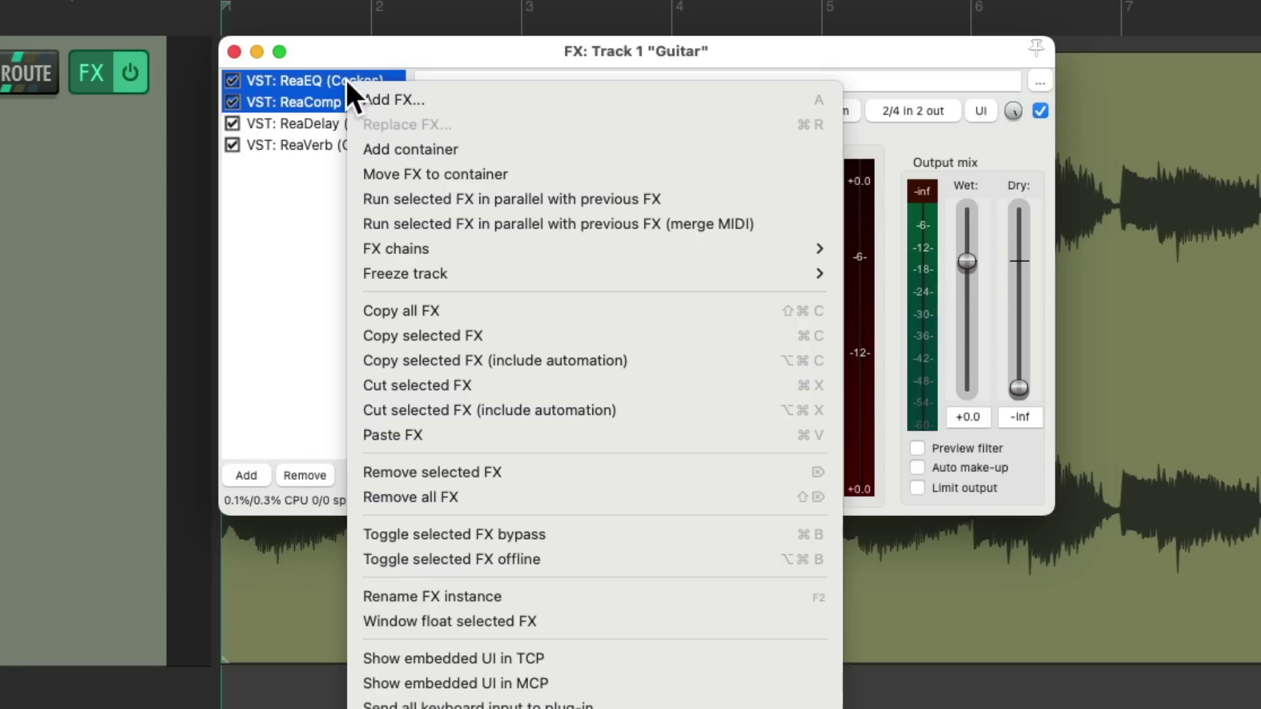
pyautogui.click(355, 183)
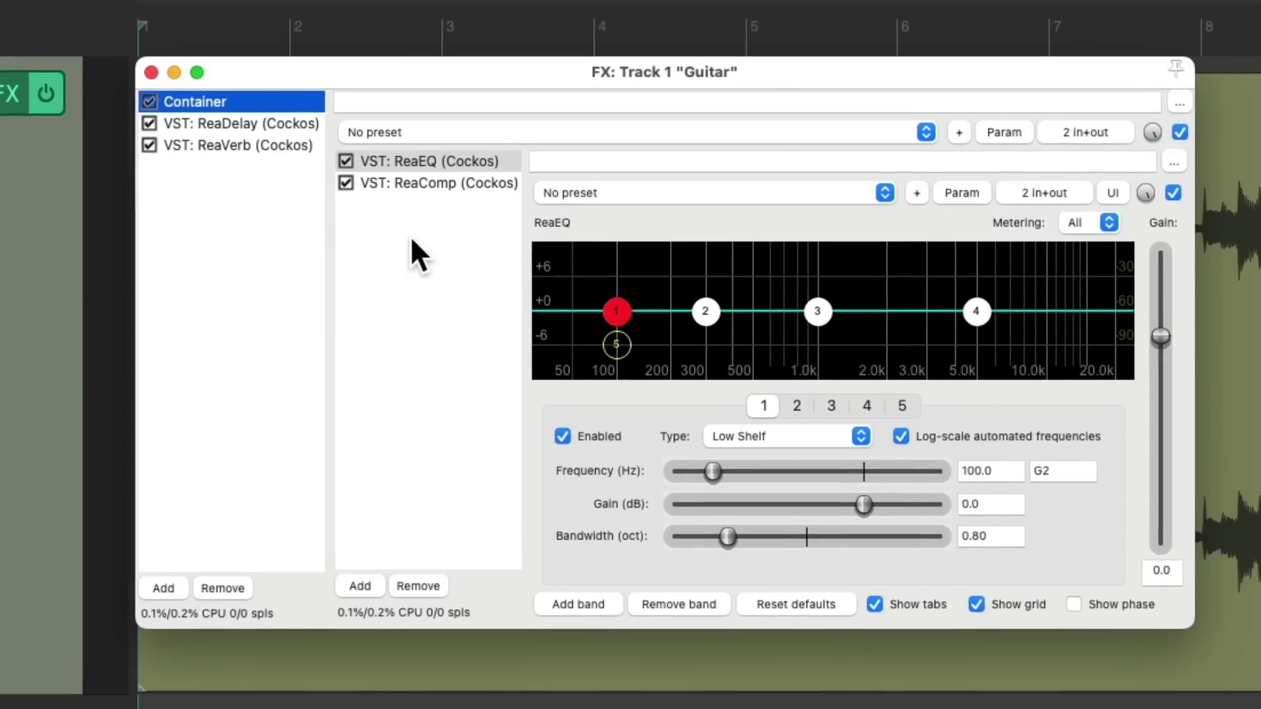
pyautogui.click(477, 161)
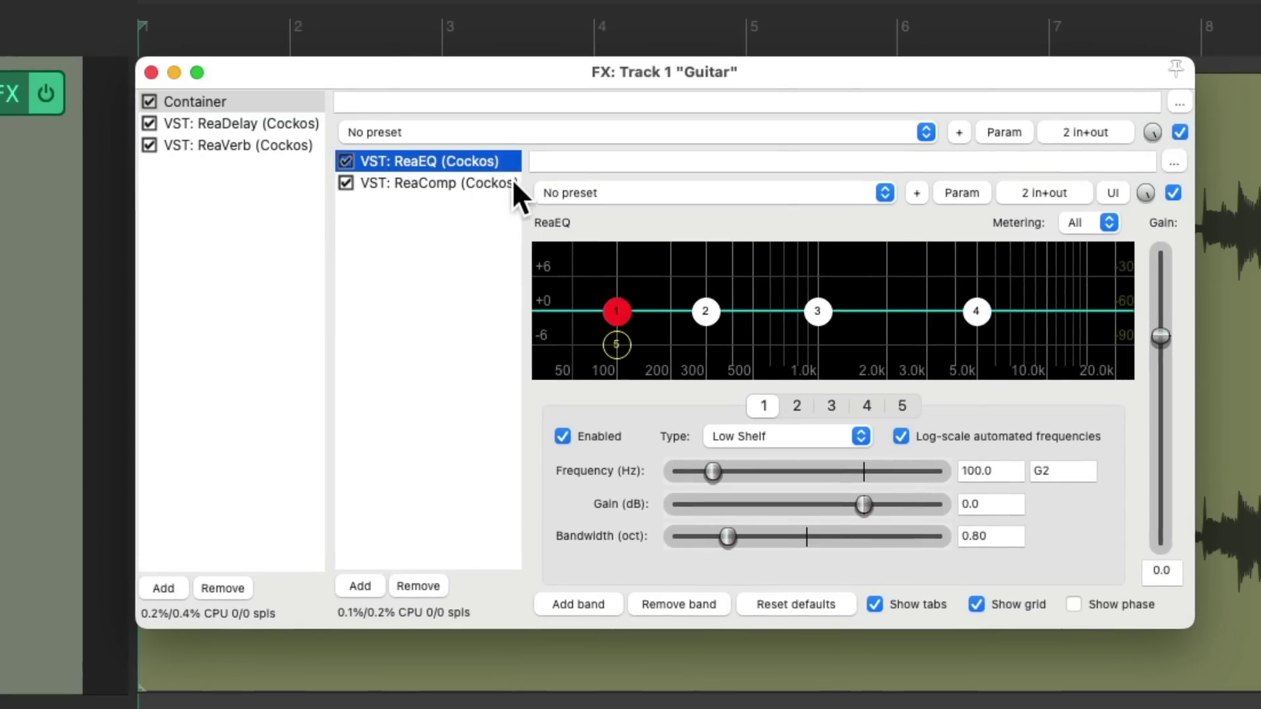
pyautogui.click(510, 185)
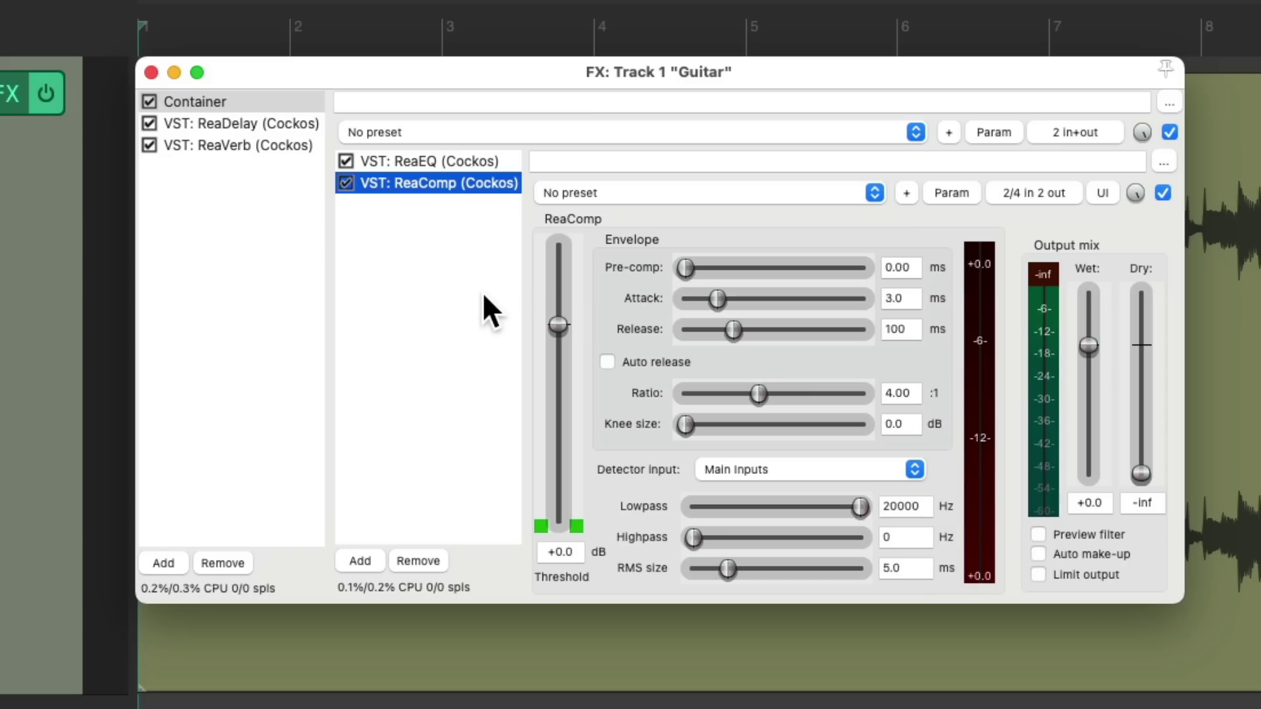
# Step: Select ReaDelay and ReaVerb and move them into a second container
pyautogui.click(269, 124)
pyautogui.keyDown('shift'); pyautogui.click(275, 146); pyautogui.keyUp('shift')
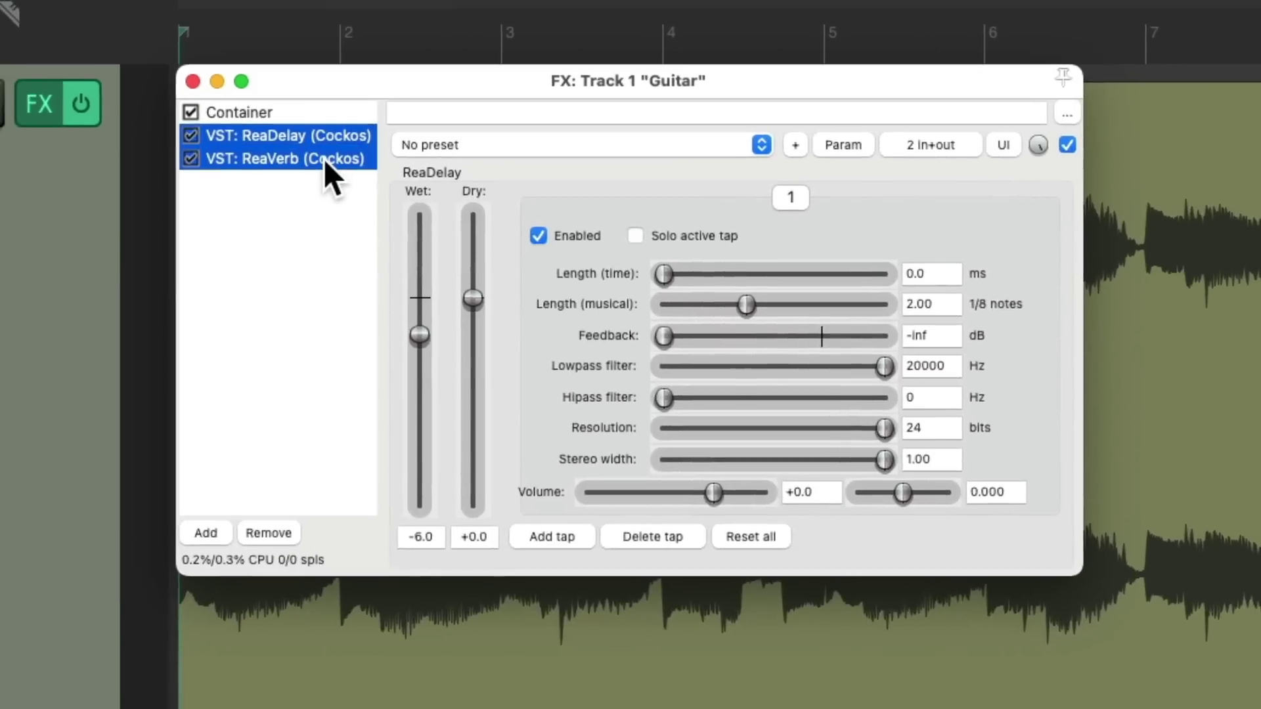
pyautogui.rightClick(301, 86)
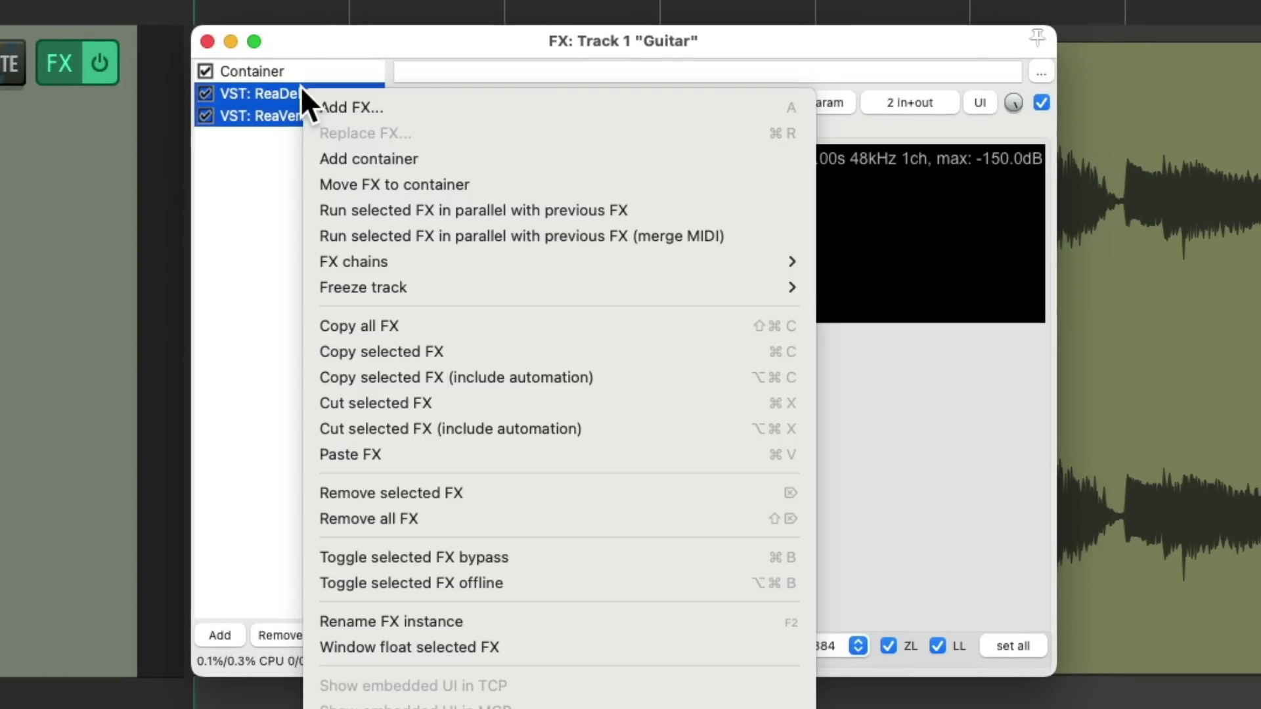
pyautogui.click(314, 184)
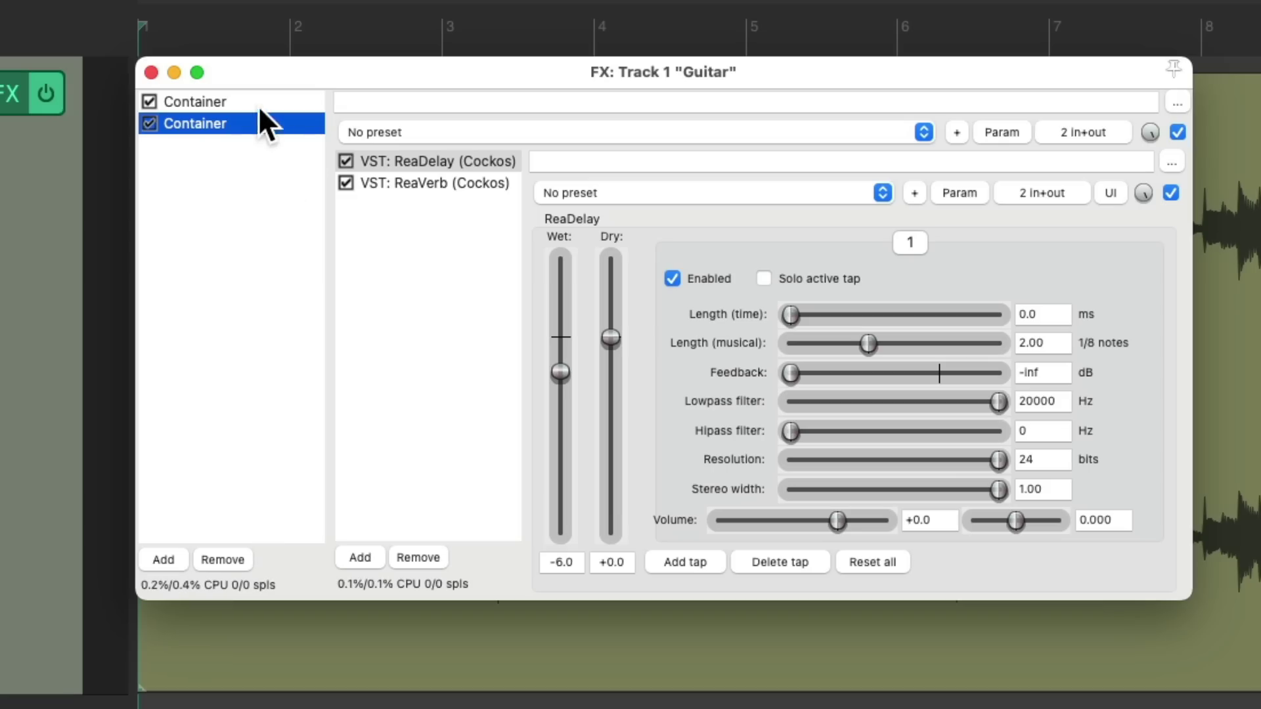
# Step: Rename the first container to 'EQ & Comp'
pyautogui.click(258, 105)
pyautogui.click(271, 120)
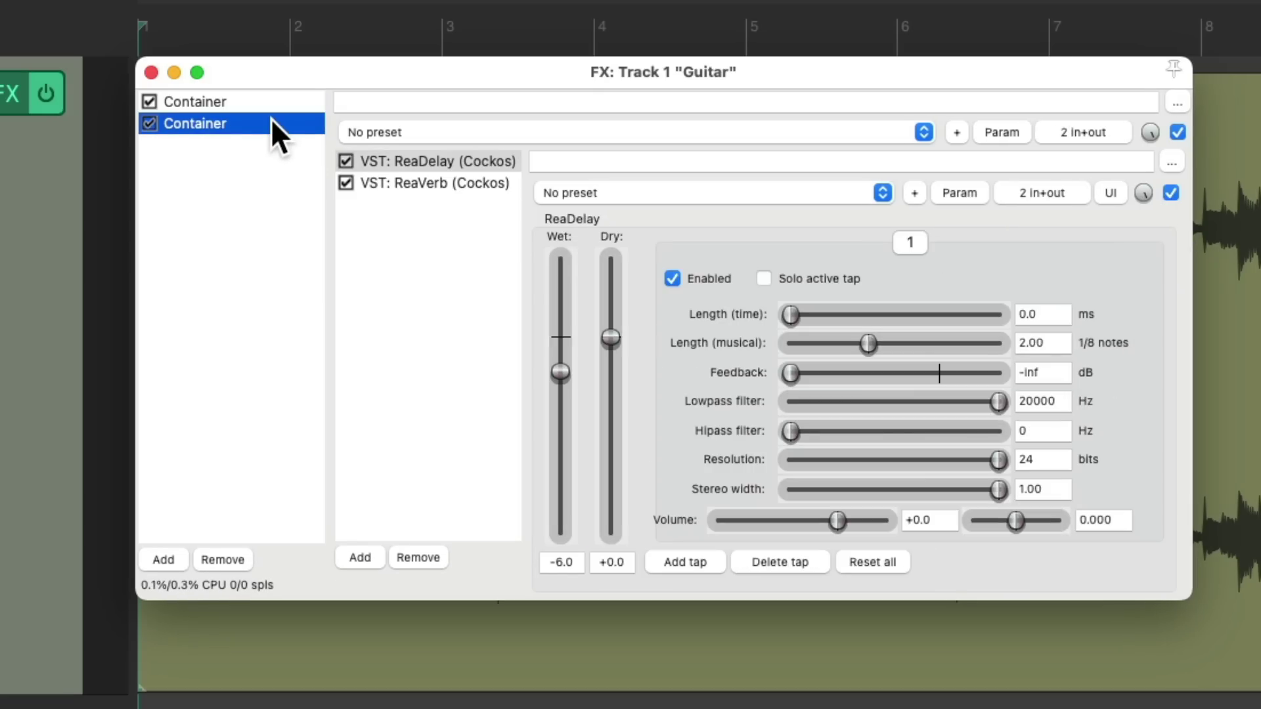
pyautogui.click(274, 99)
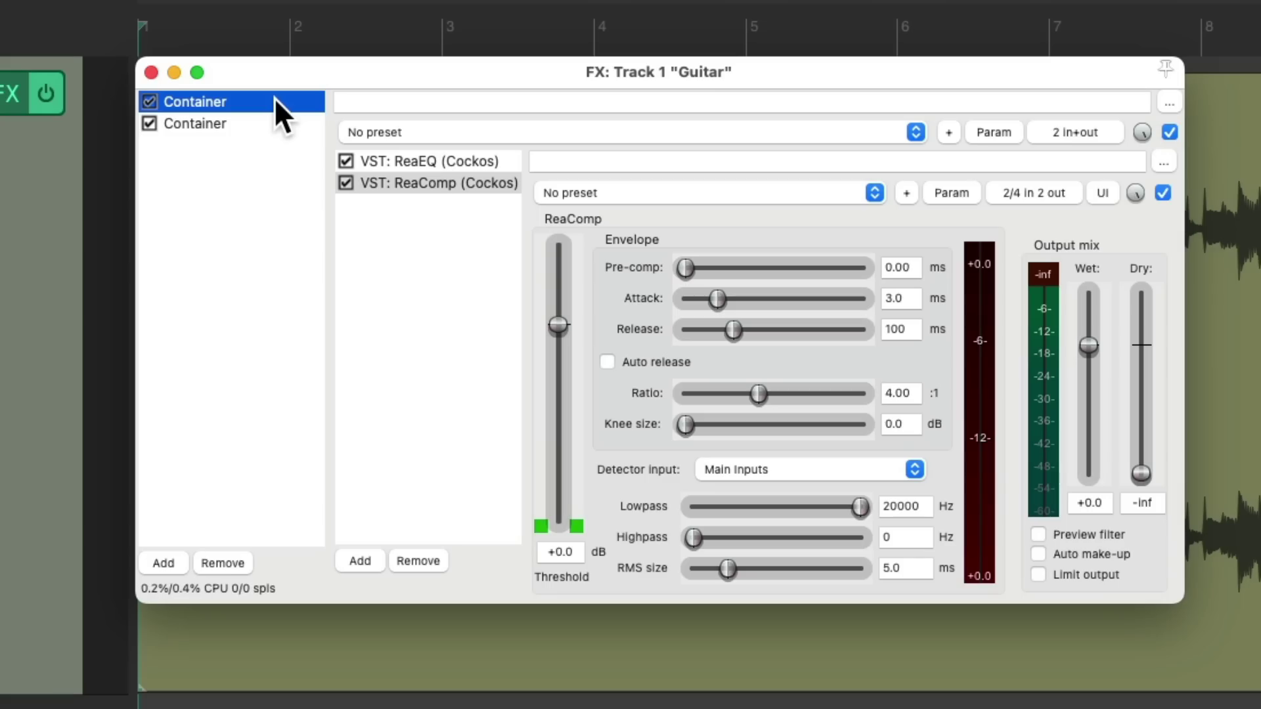
pyautogui.click(274, 124)
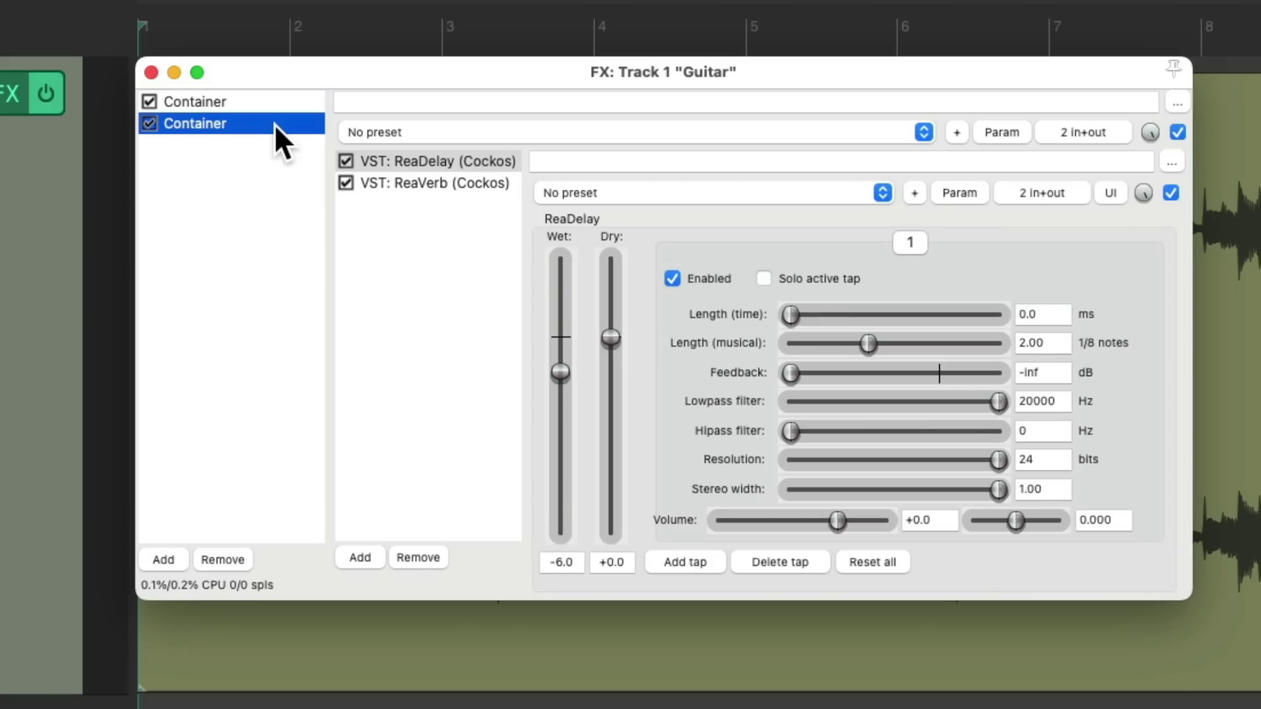
pyautogui.click(266, 100)
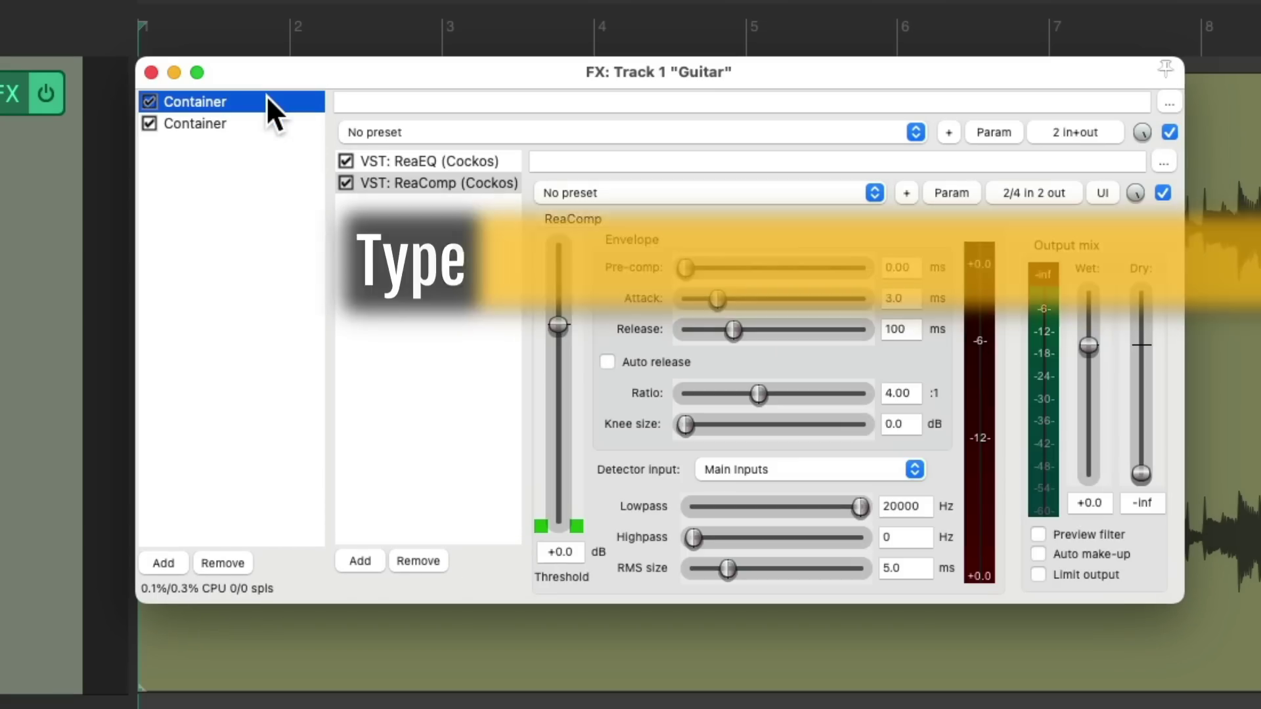
pyautogui.press('F2')
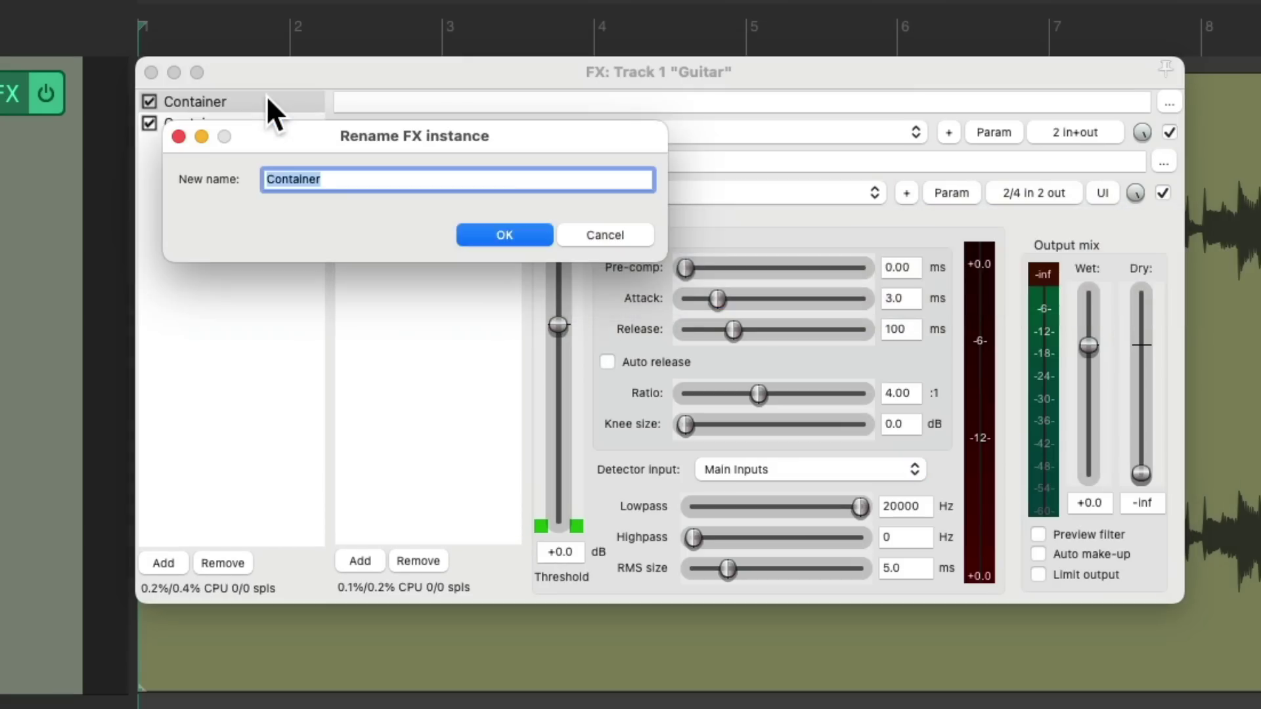
pyautogui.write('EQ & Comp')
pyautogui.press('Return')
# Step: Rename the second container to 'Delay & Reverb'
pyautogui.click(260, 124)
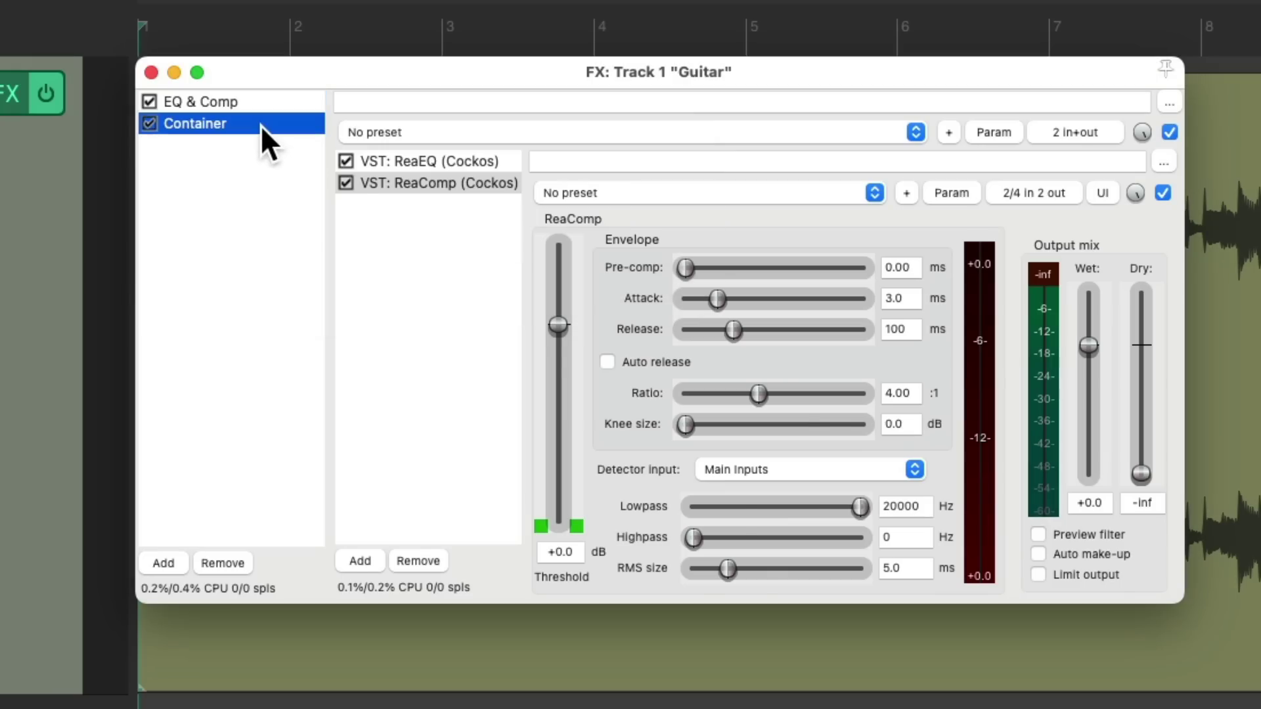
pyautogui.press('F2')
pyautogui.write('Delay & Reverb')
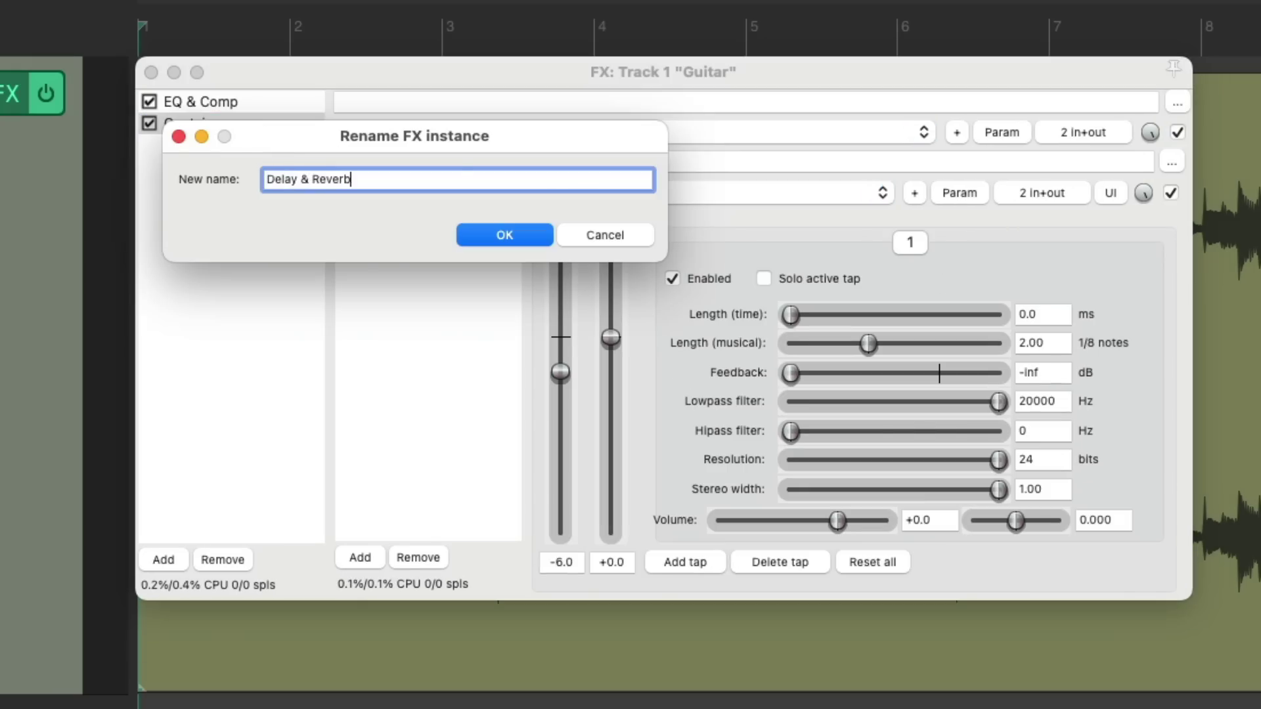
pyautogui.press('Return')
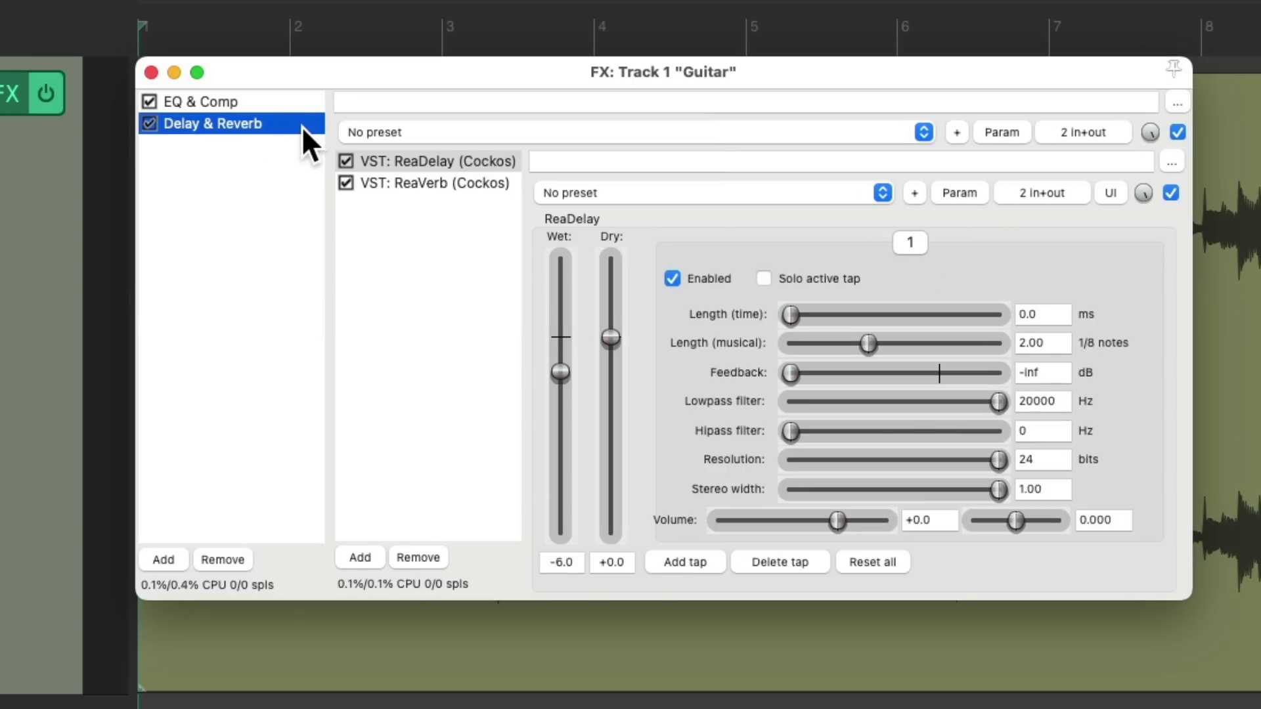
# Step: Toggle the EQ & Comp container's bypass, view Delay & Reverb, then close the FX chain
pyautogui.click(278, 106)
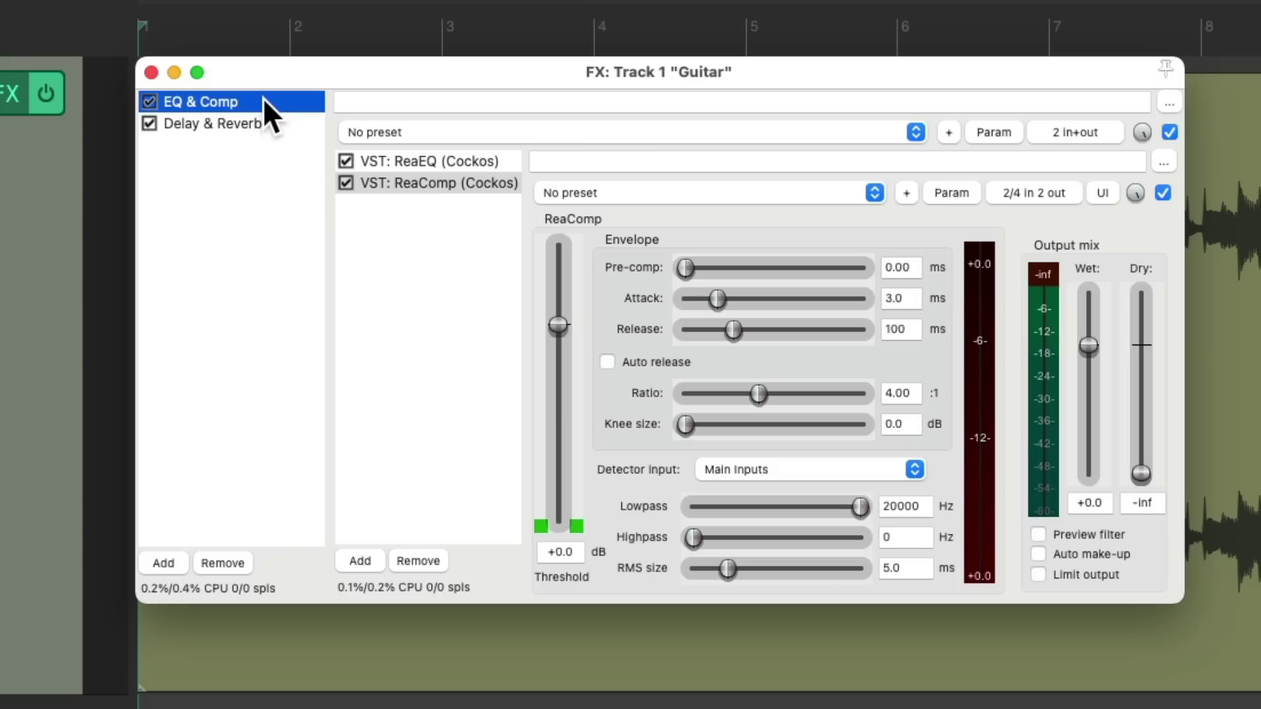
pyautogui.click(147, 103)
pyautogui.click(300, 124)
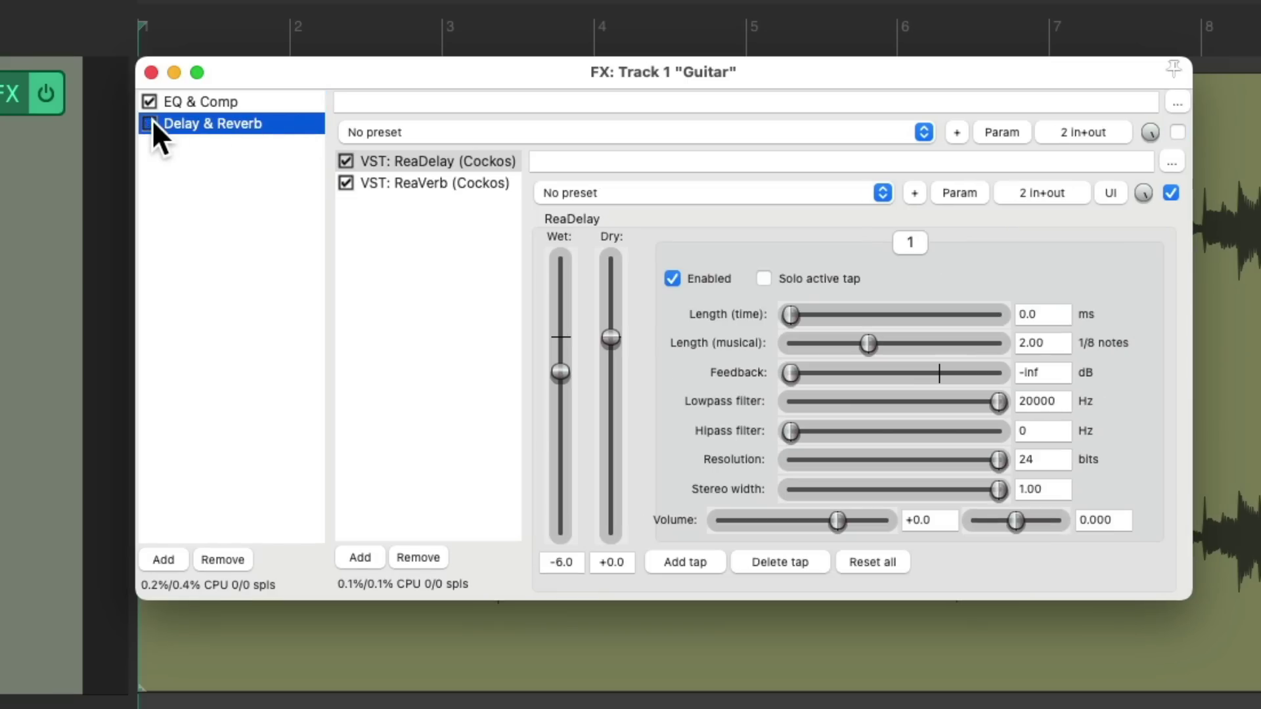
pyautogui.click(151, 72)
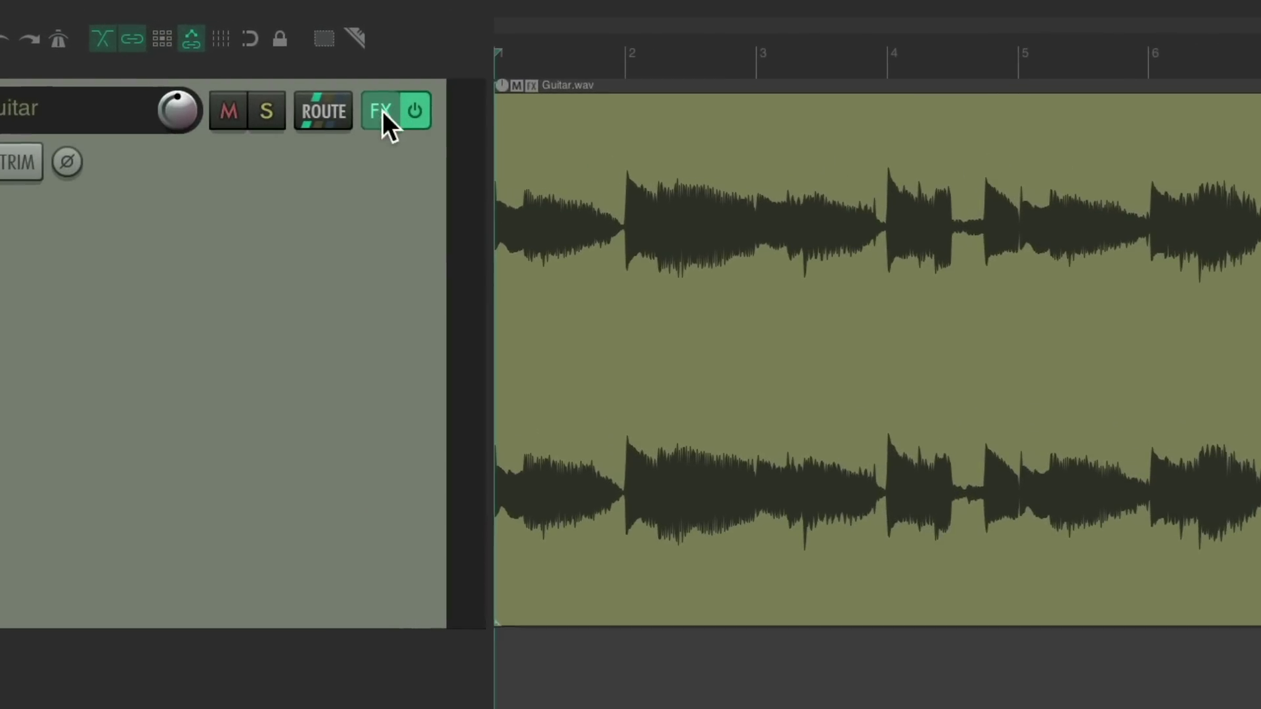
pyautogui.rightClick(385, 85)
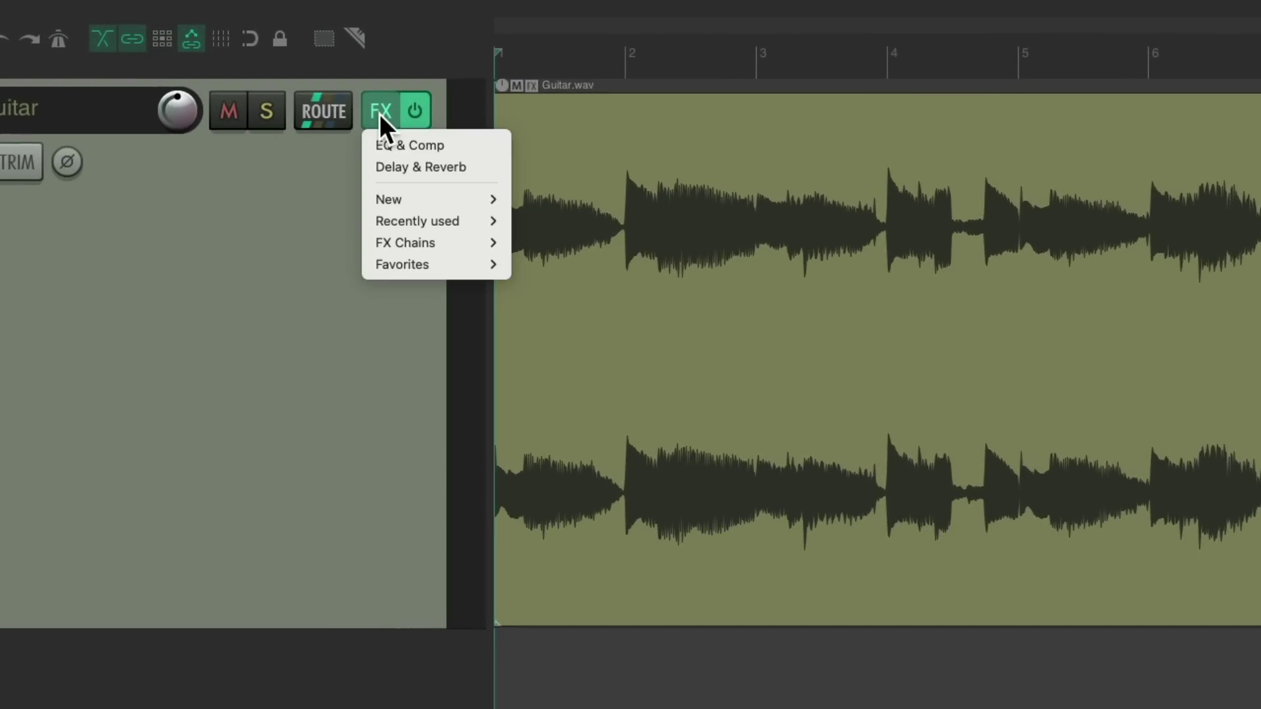
pyautogui.click(371, 148)
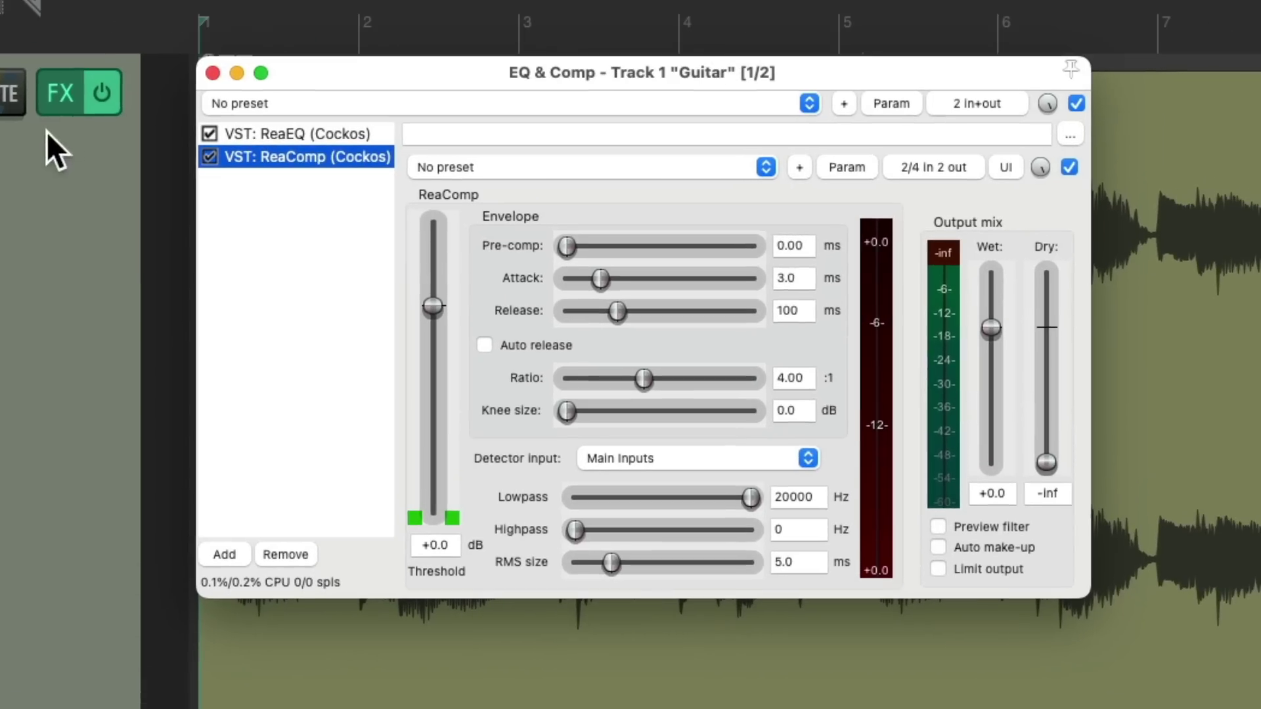
pyautogui.click(352, 132)
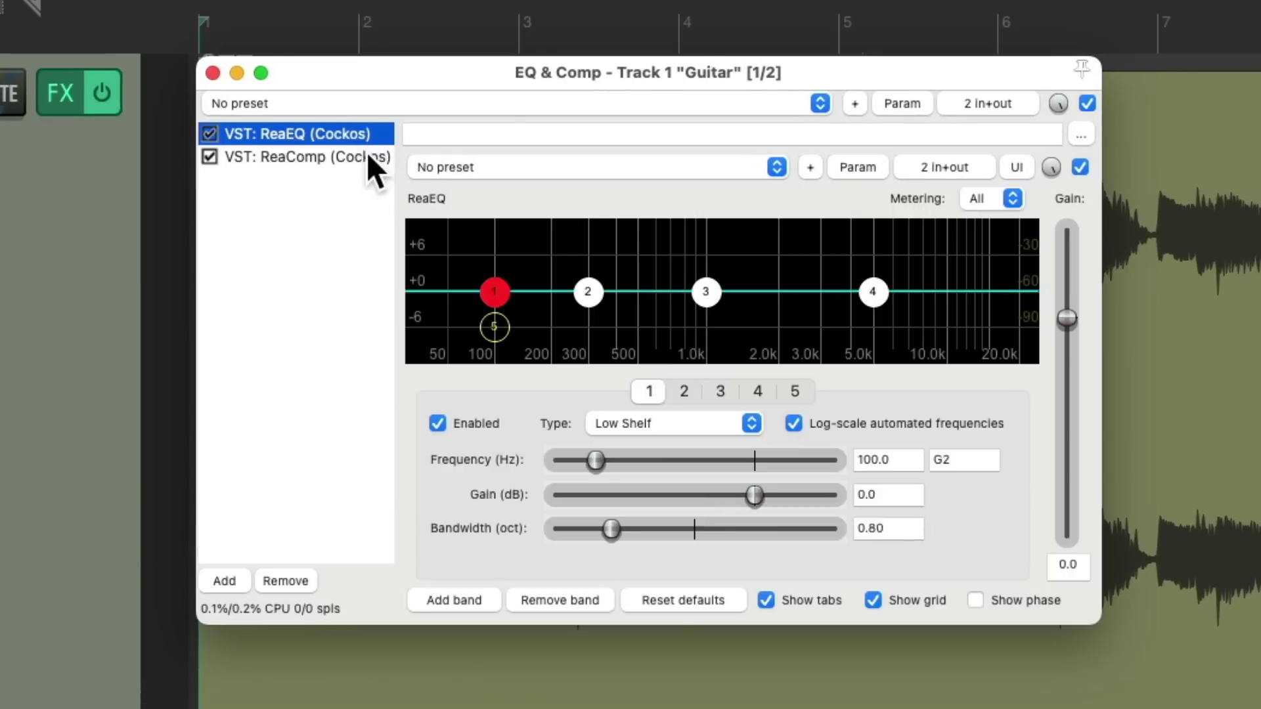
pyautogui.click(367, 155)
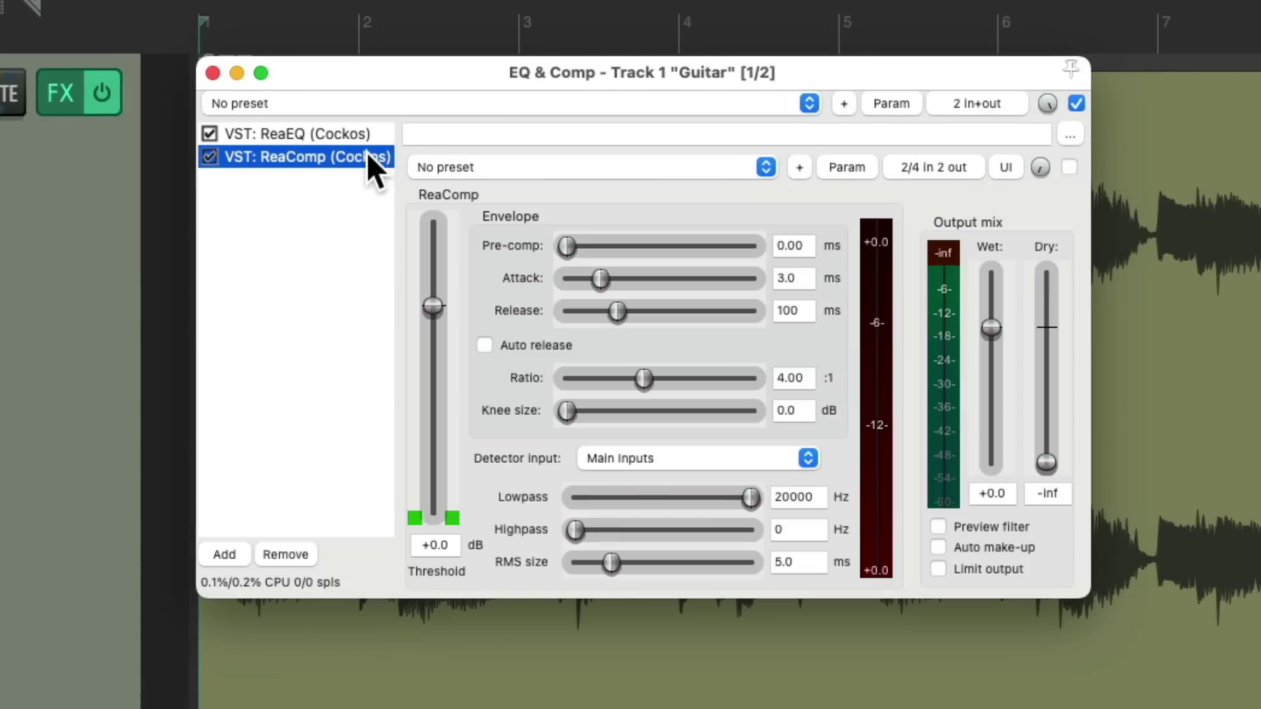
pyautogui.click(213, 72)
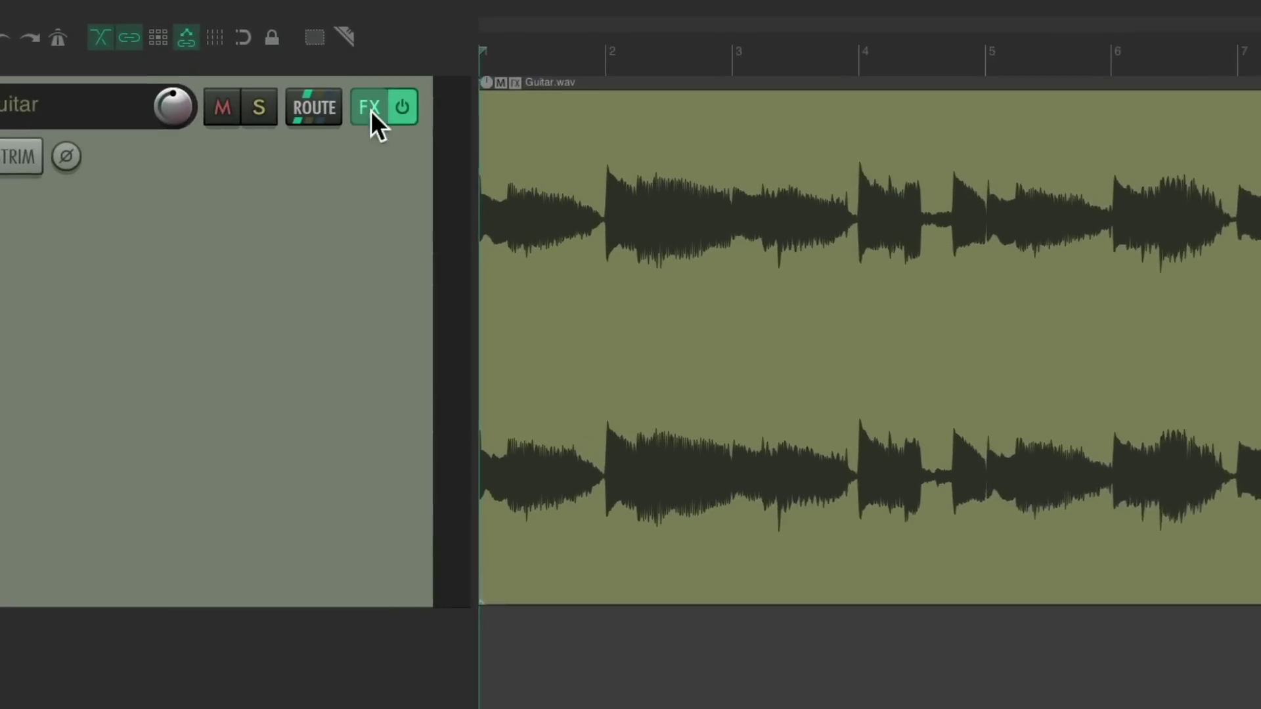
pyautogui.click(384, 88)
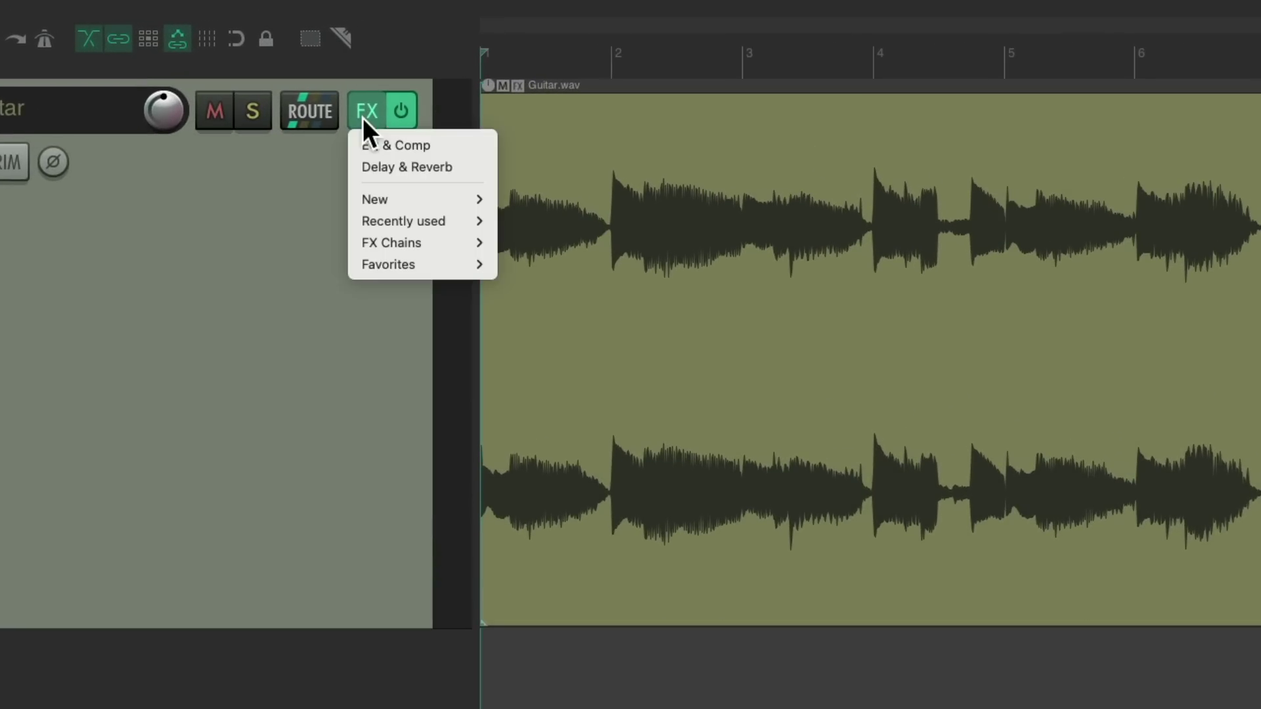
pyautogui.click(360, 170)
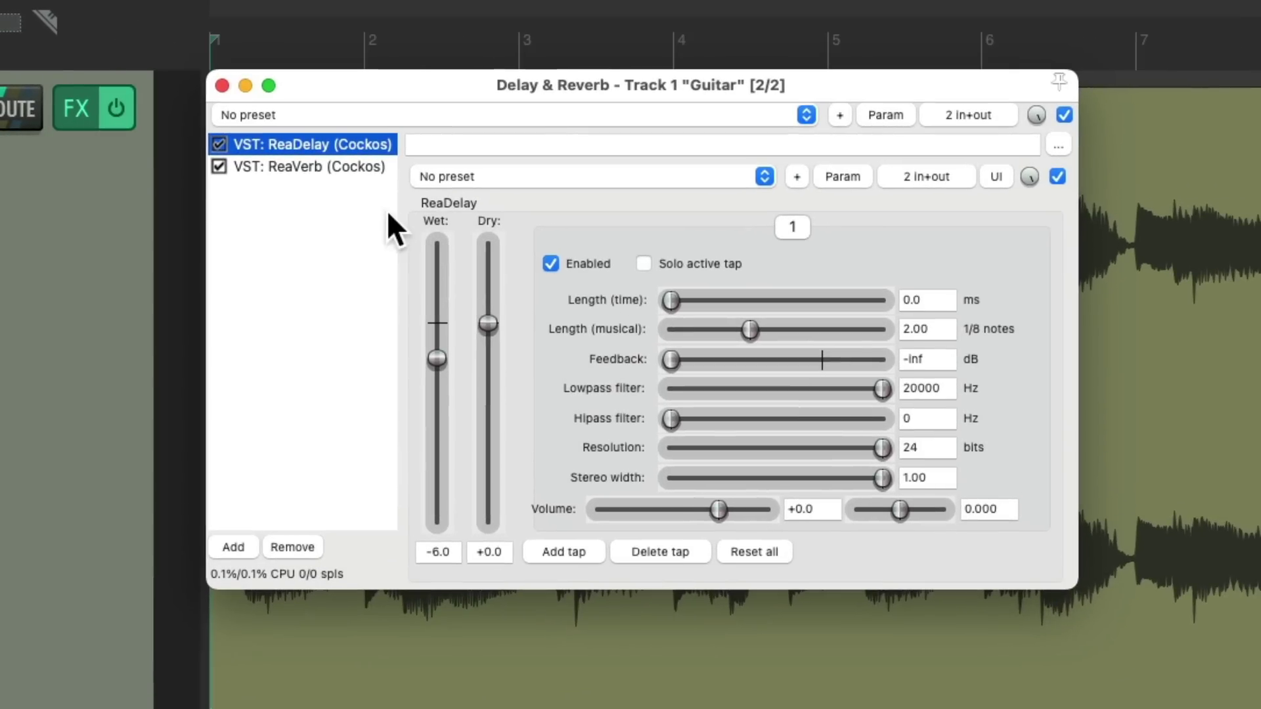
pyautogui.click(365, 167)
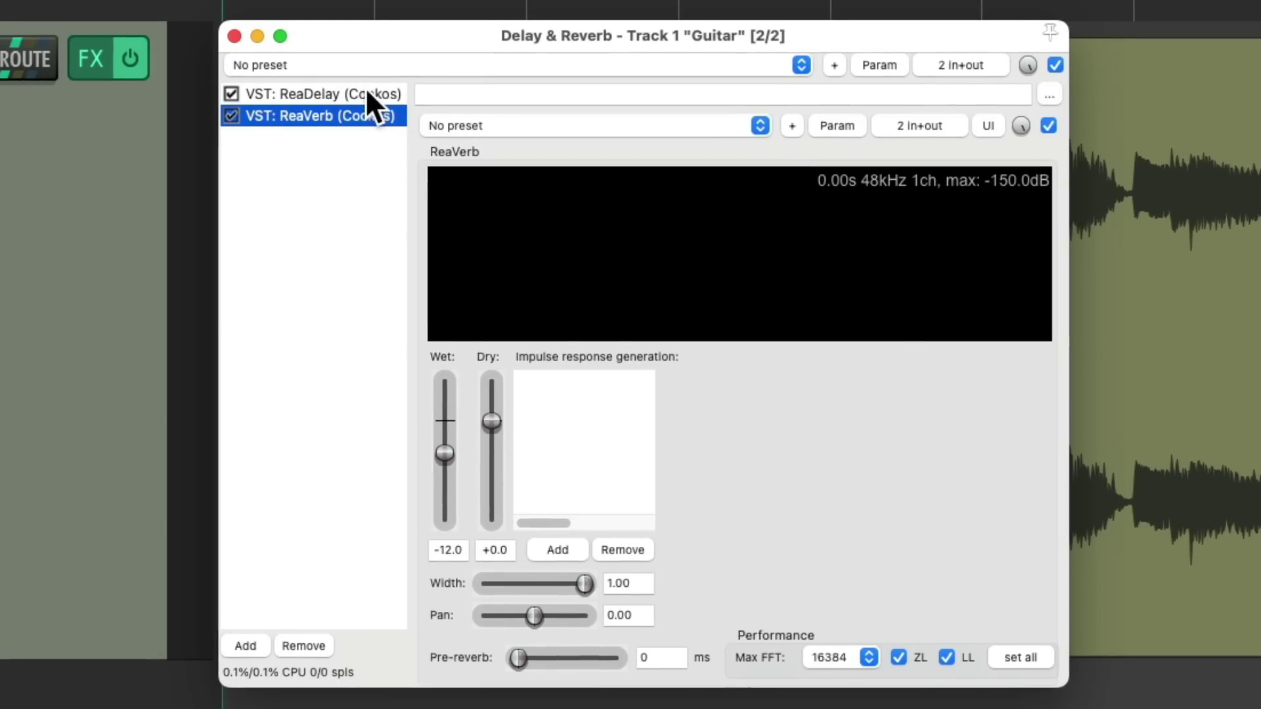
pyautogui.click(362, 92)
# Step: Reopen the Guitar FX chain, bypass and re-enable both containers, and show Delay & Reverb
pyautogui.click(235, 36)
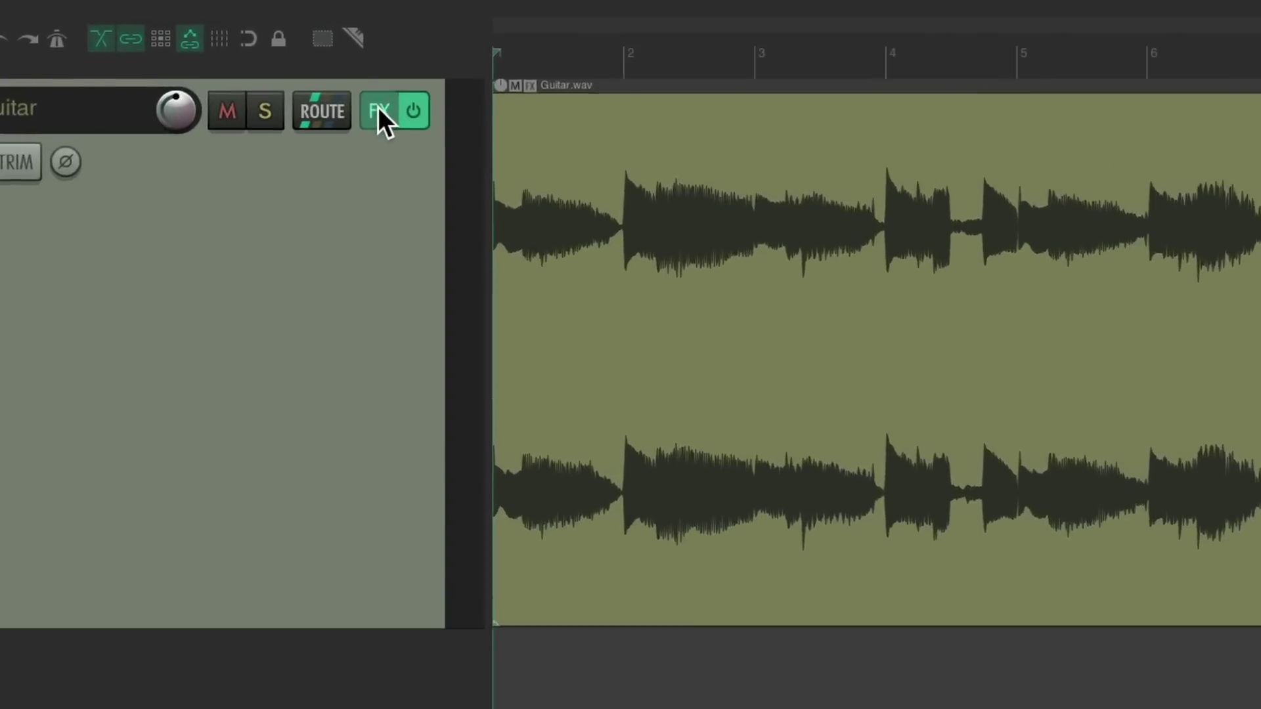
pyautogui.click(387, 83)
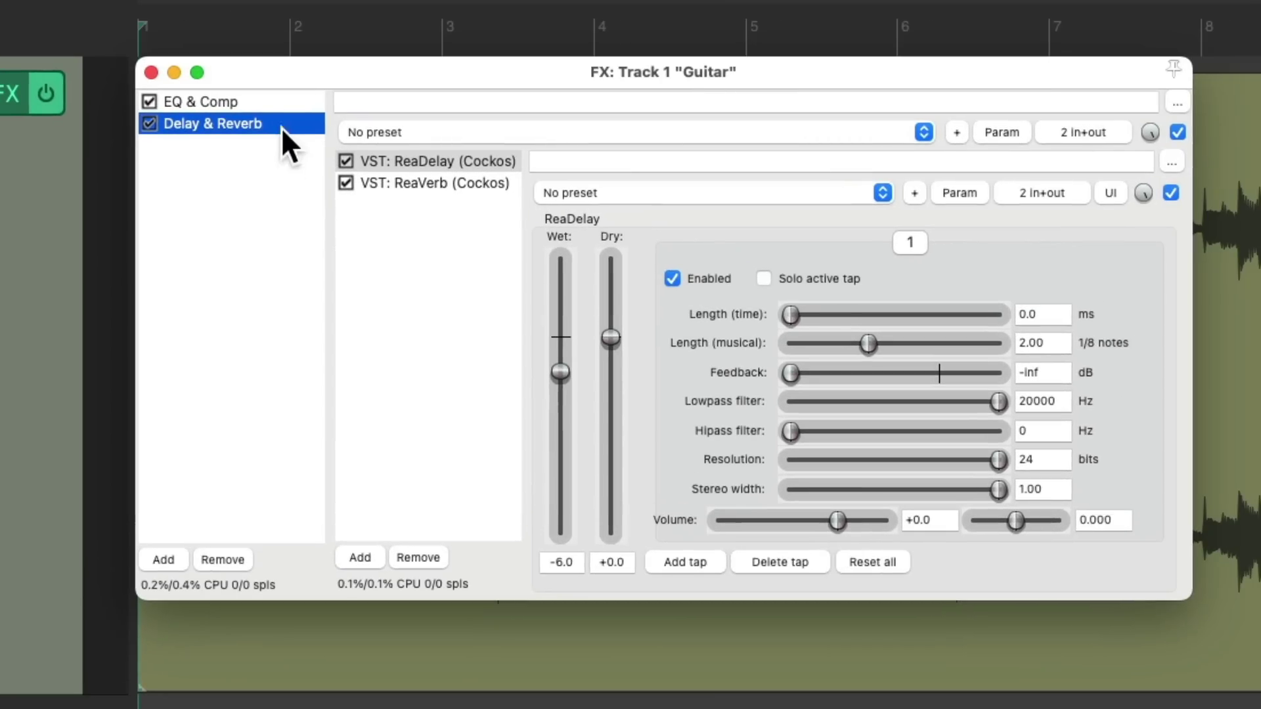
pyautogui.click(270, 102)
pyautogui.click(148, 100)
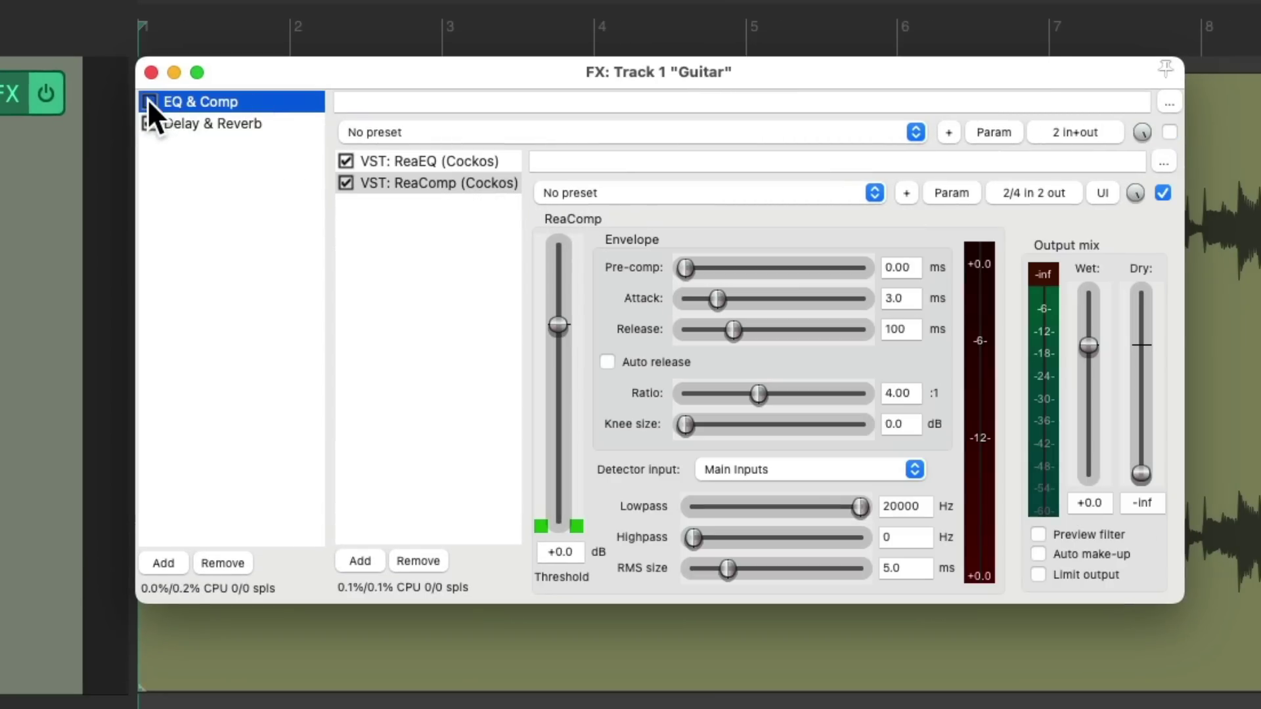
pyautogui.click(148, 100)
pyautogui.click(149, 123)
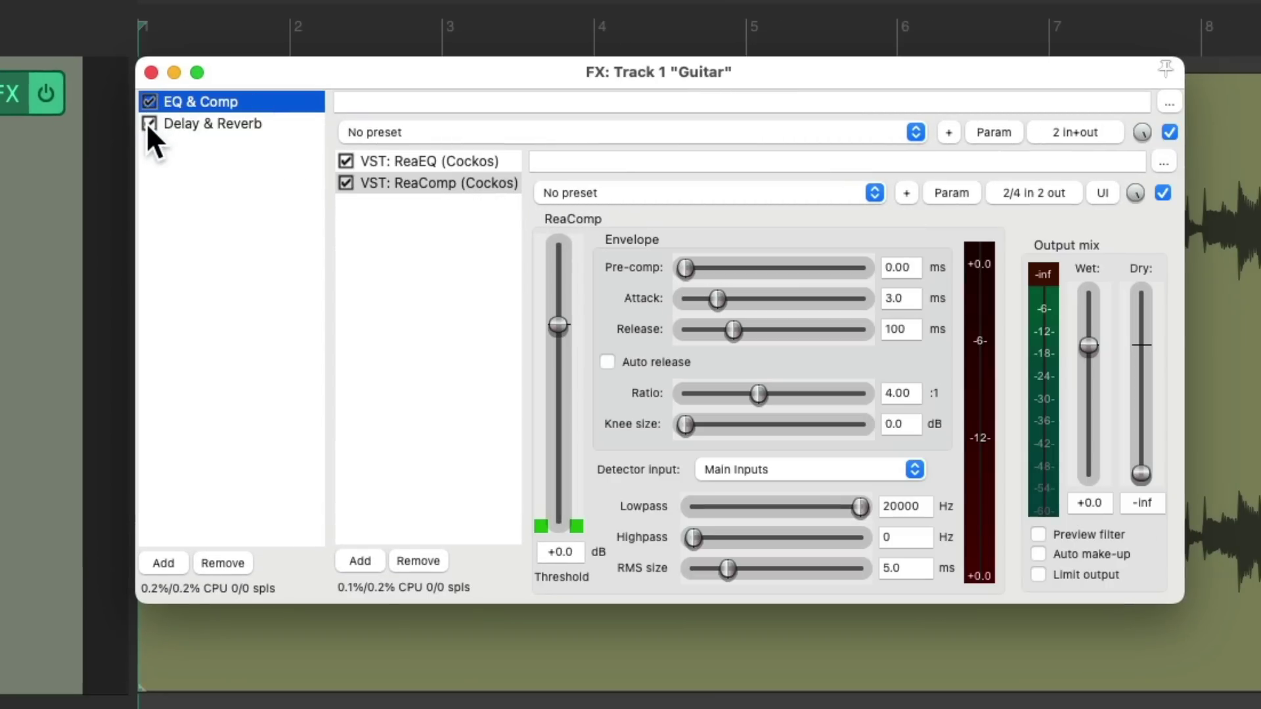
pyautogui.click(202, 162)
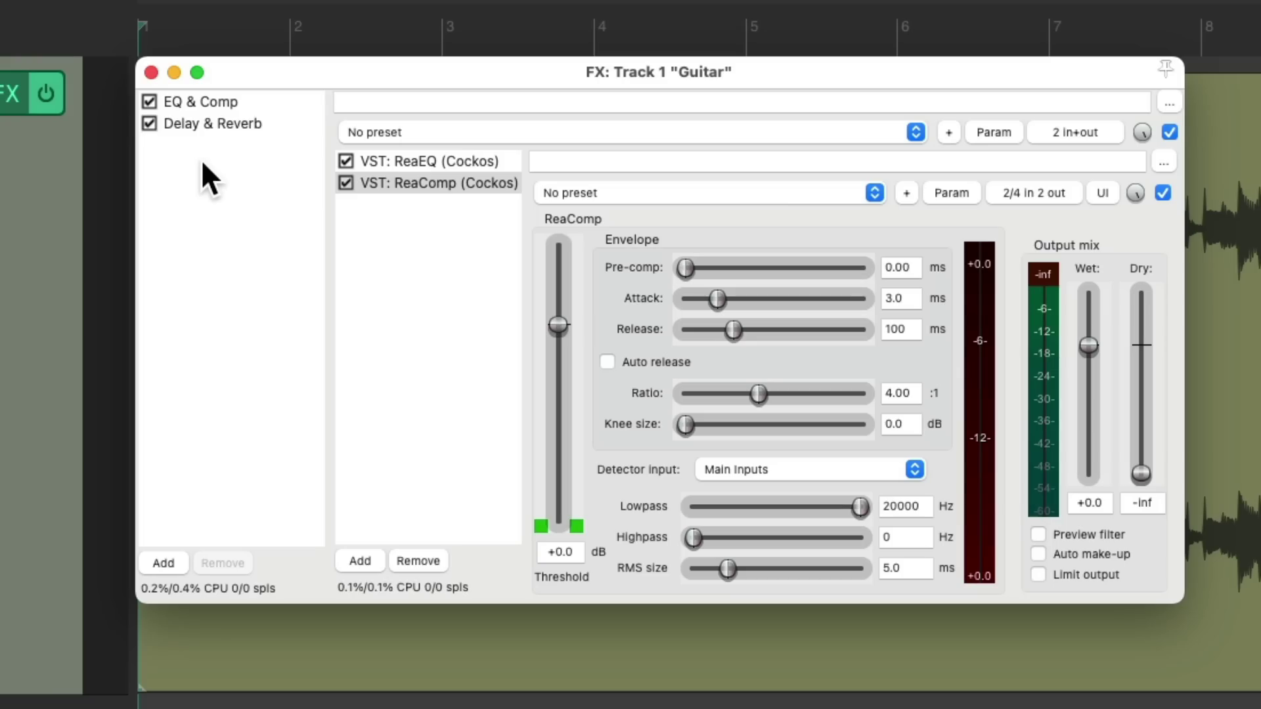
pyautogui.click(287, 102)
pyautogui.click(307, 124)
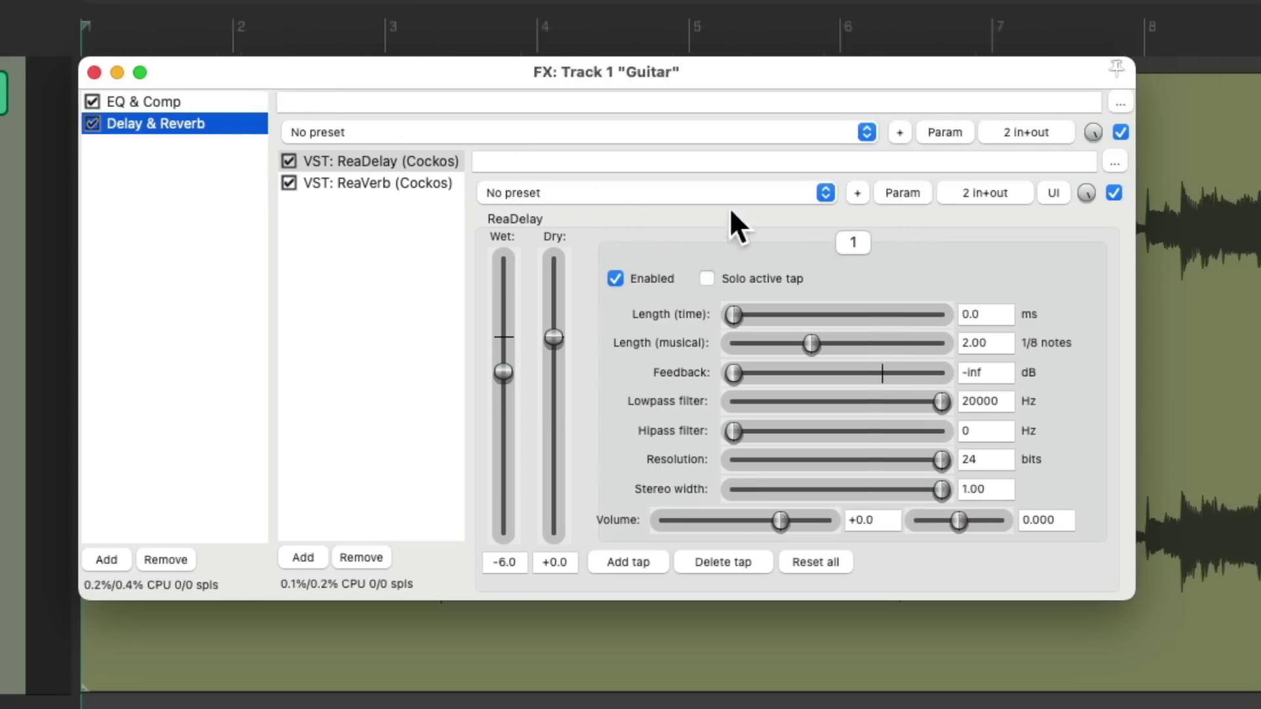
# Step: Create a Bypass envelope for Delay & Reverb and raise a short section to bypass it
pyautogui.click(1002, 130)
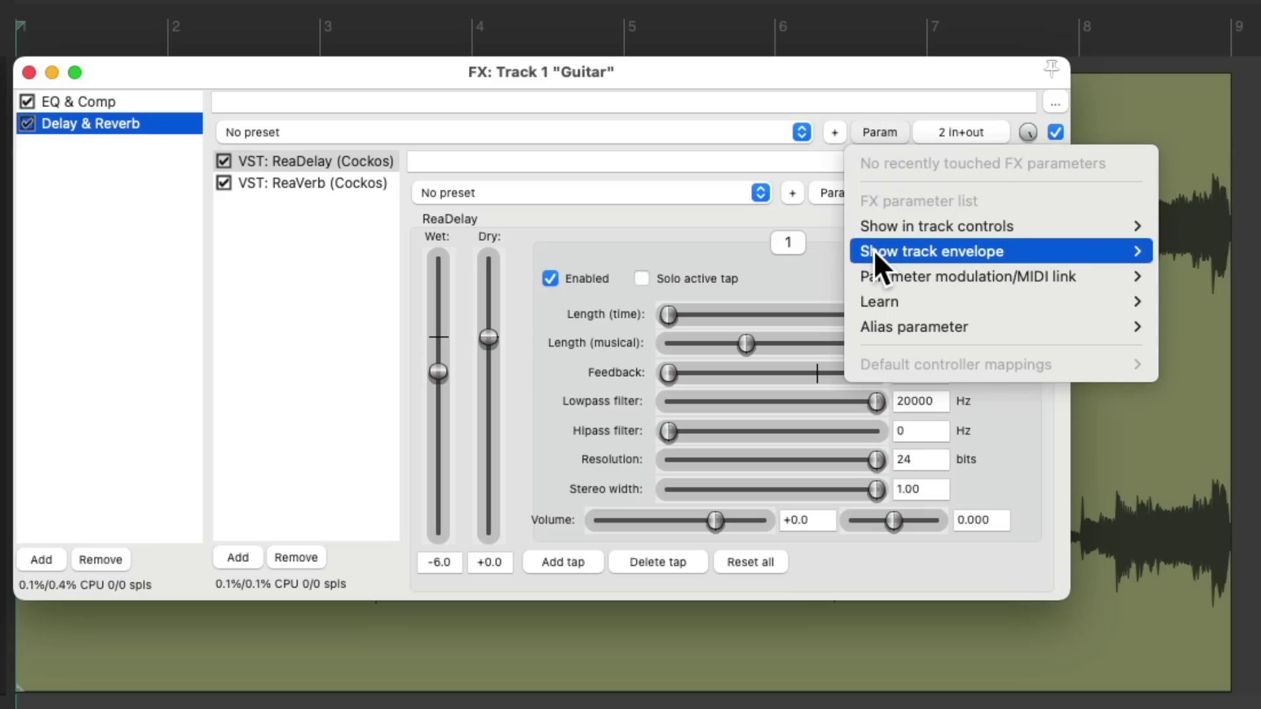
pyautogui.moveTo(874, 250)
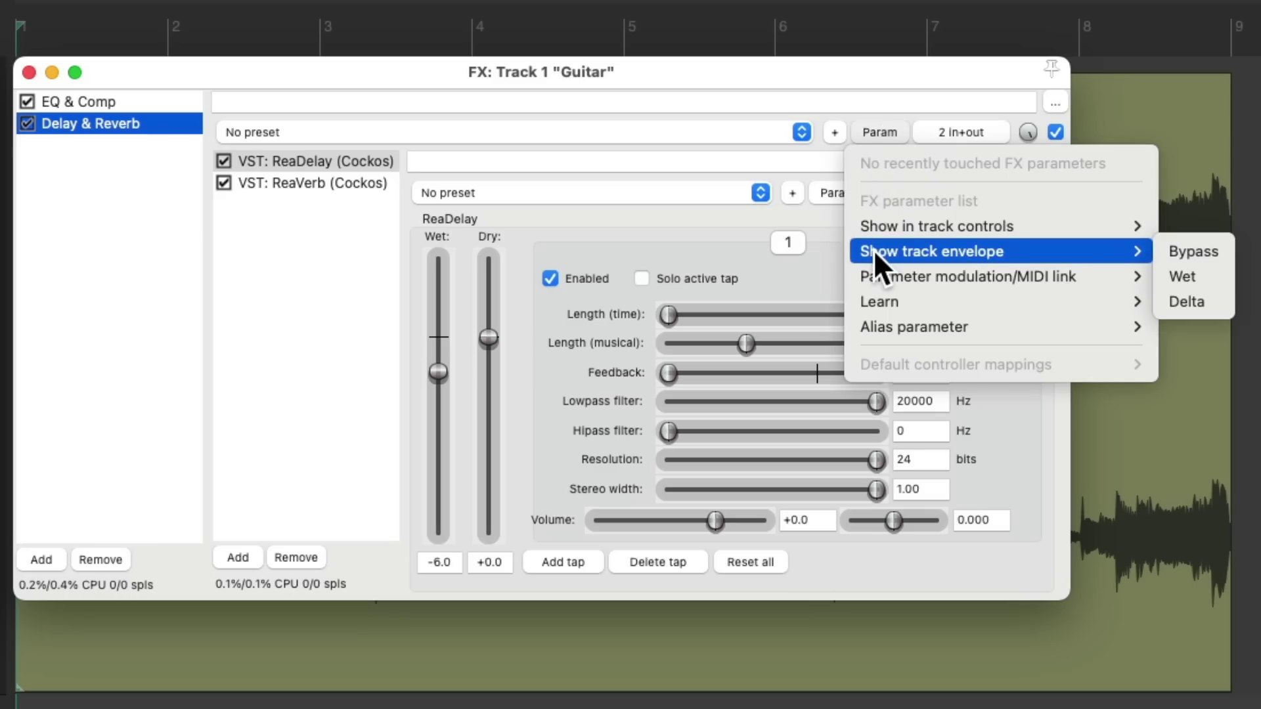
pyautogui.click(1215, 251)
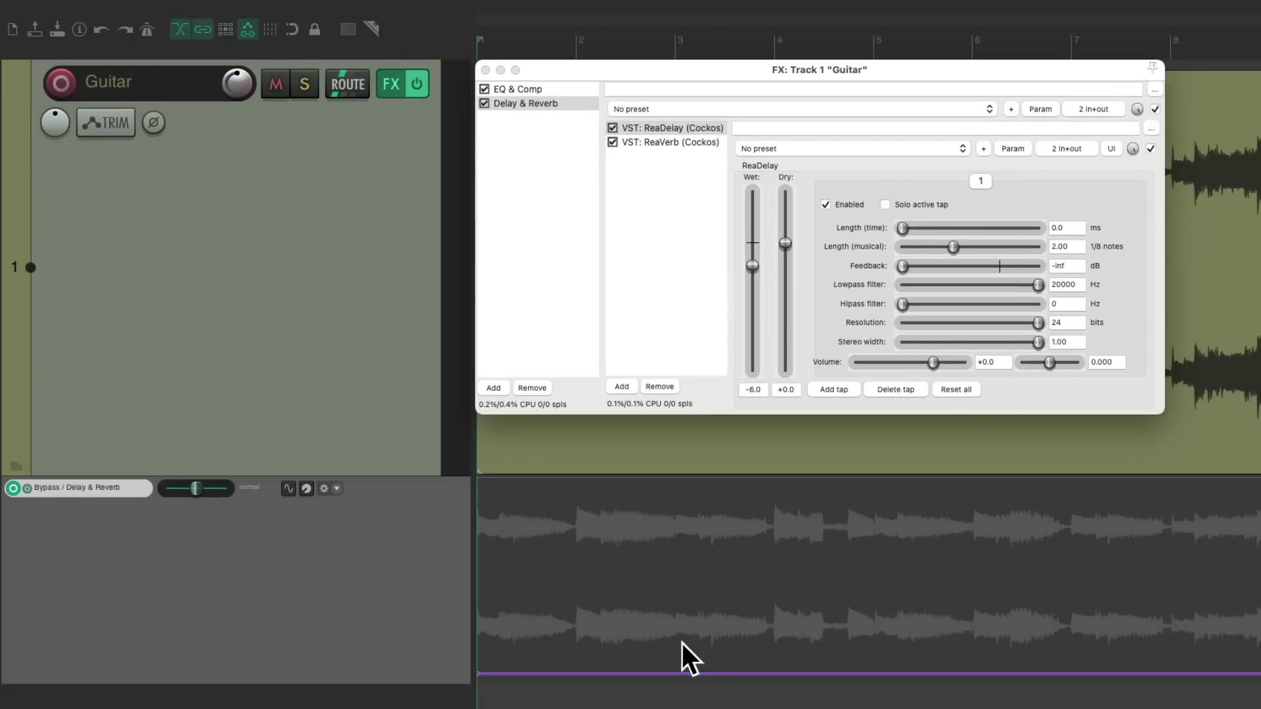
pyautogui.click(654, 674)
pyautogui.click(807, 673)
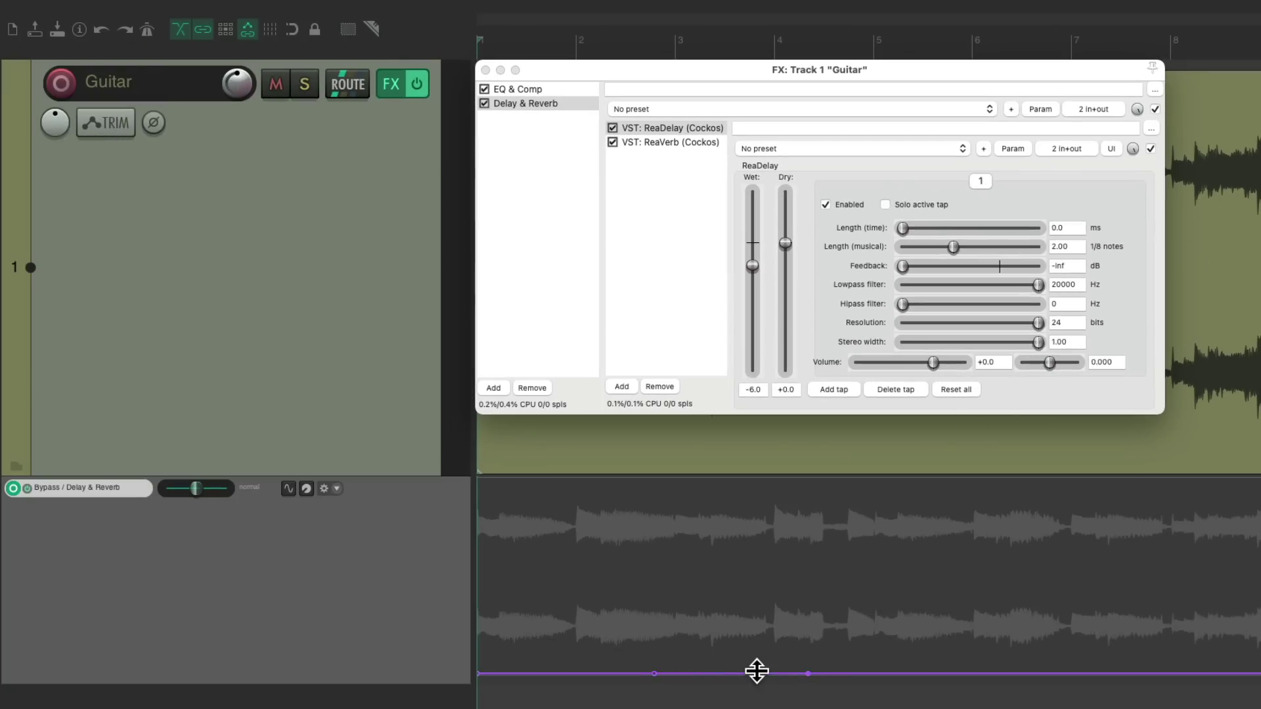
pyautogui.moveTo(753, 667); pyautogui.dragTo(760, 465)
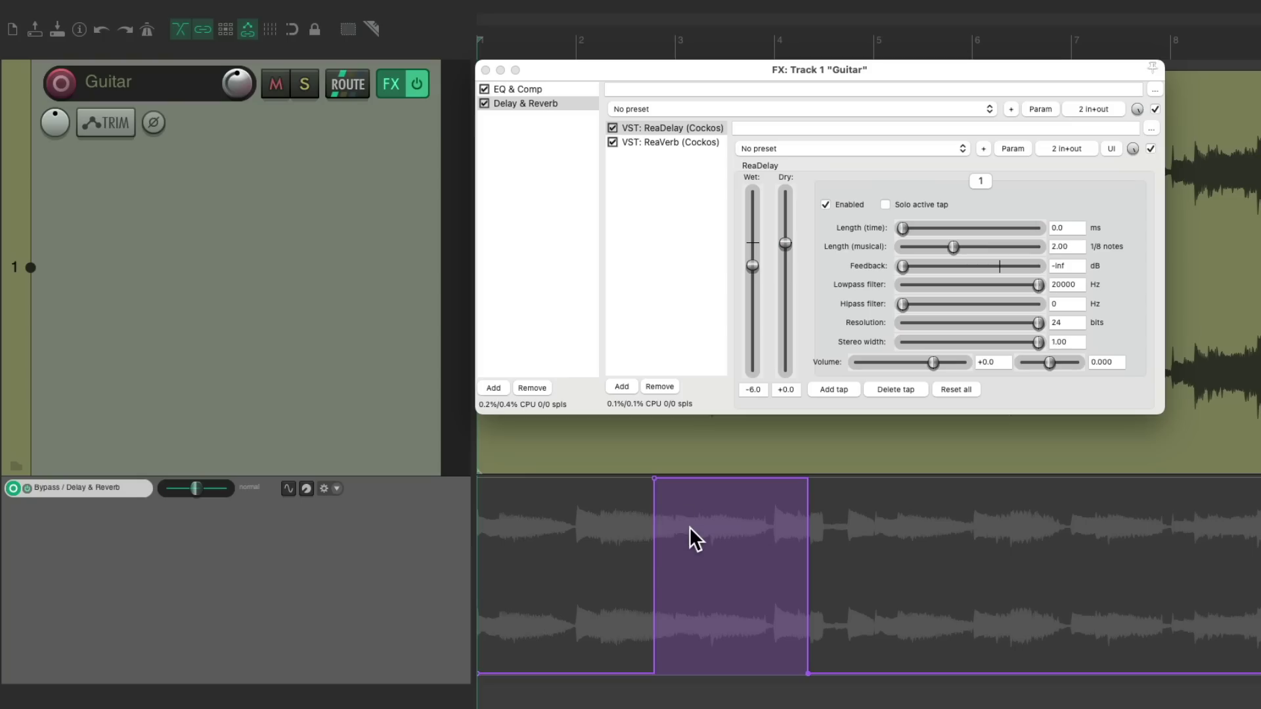
# Step: Move the play position before, into and past the bypassed section to test it
pyautogui.click(625, 566)
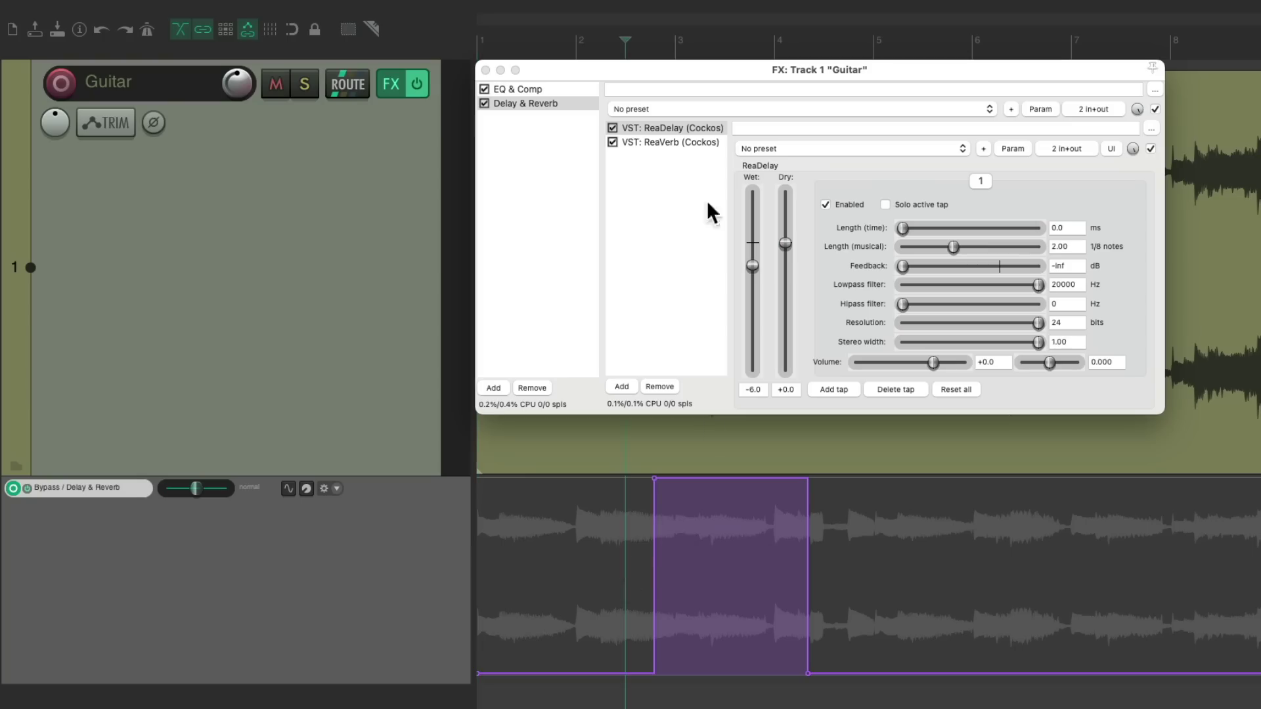
pyautogui.click(730, 585)
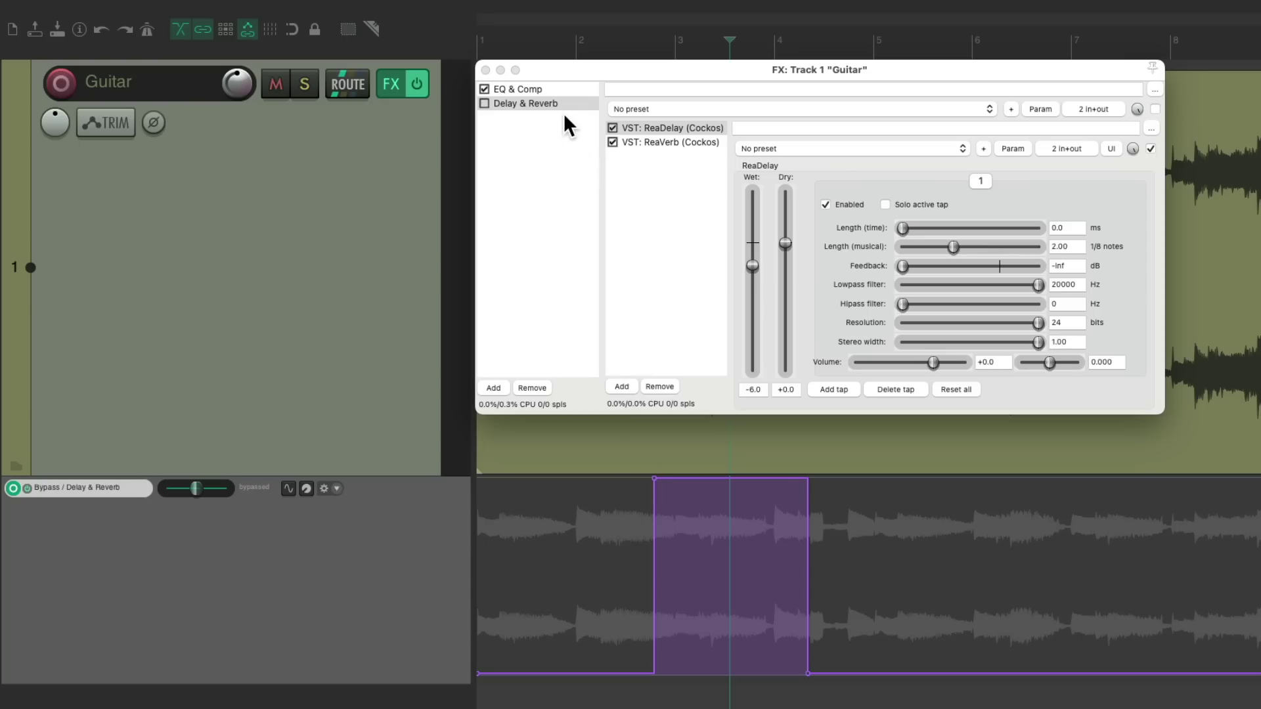
pyautogui.click(845, 554)
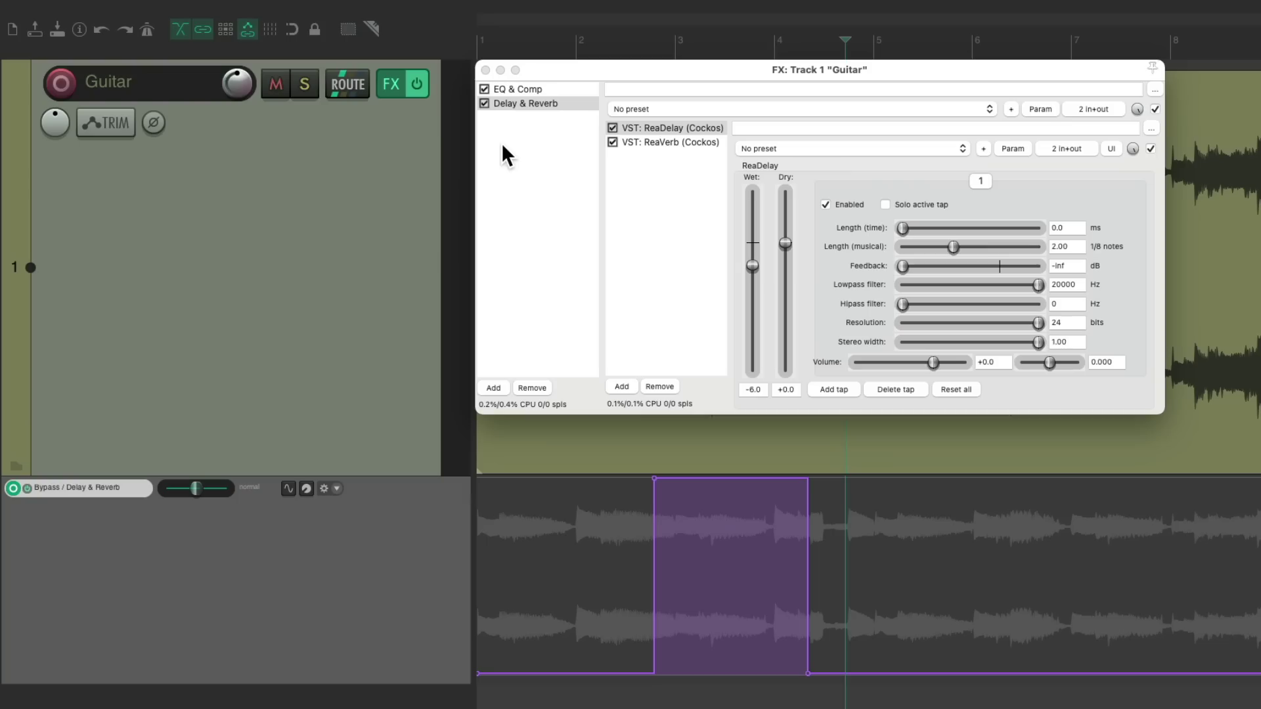
# Step: Return to the project start and load ReaEQ onto the Guitar track's fresh FX chain
pyautogui.click(385, 86)
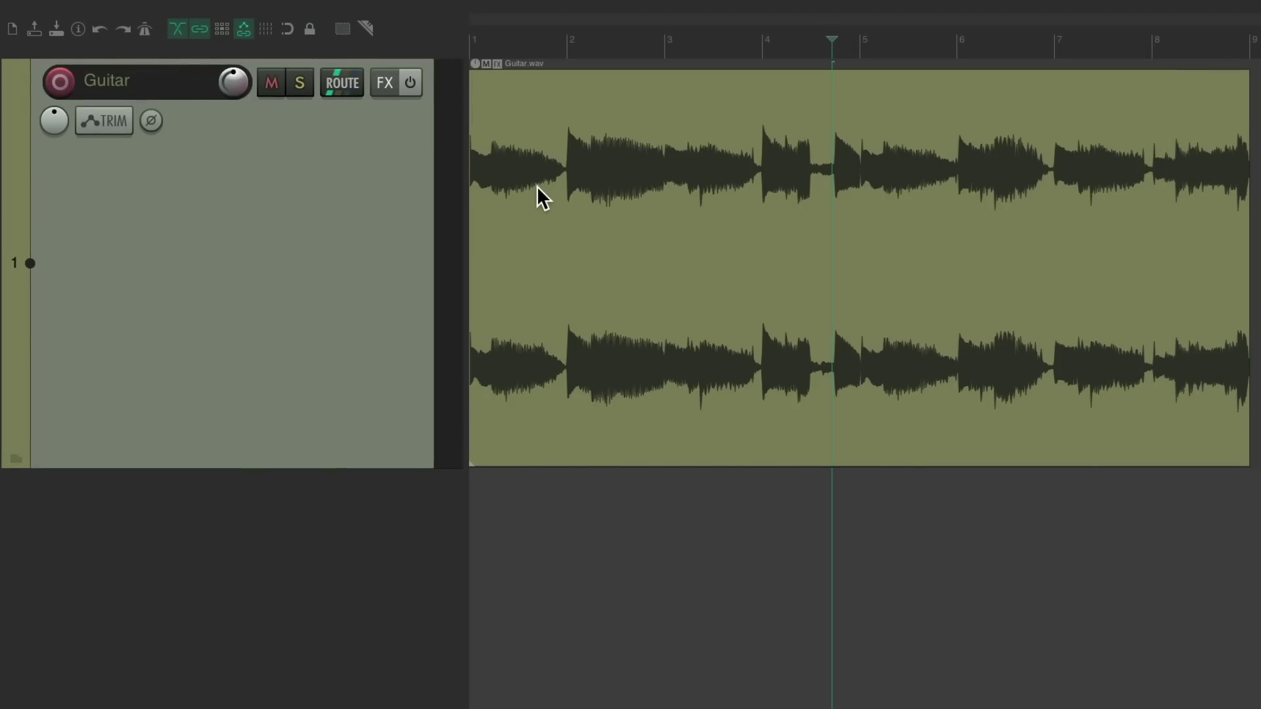
pyautogui.press('Home')
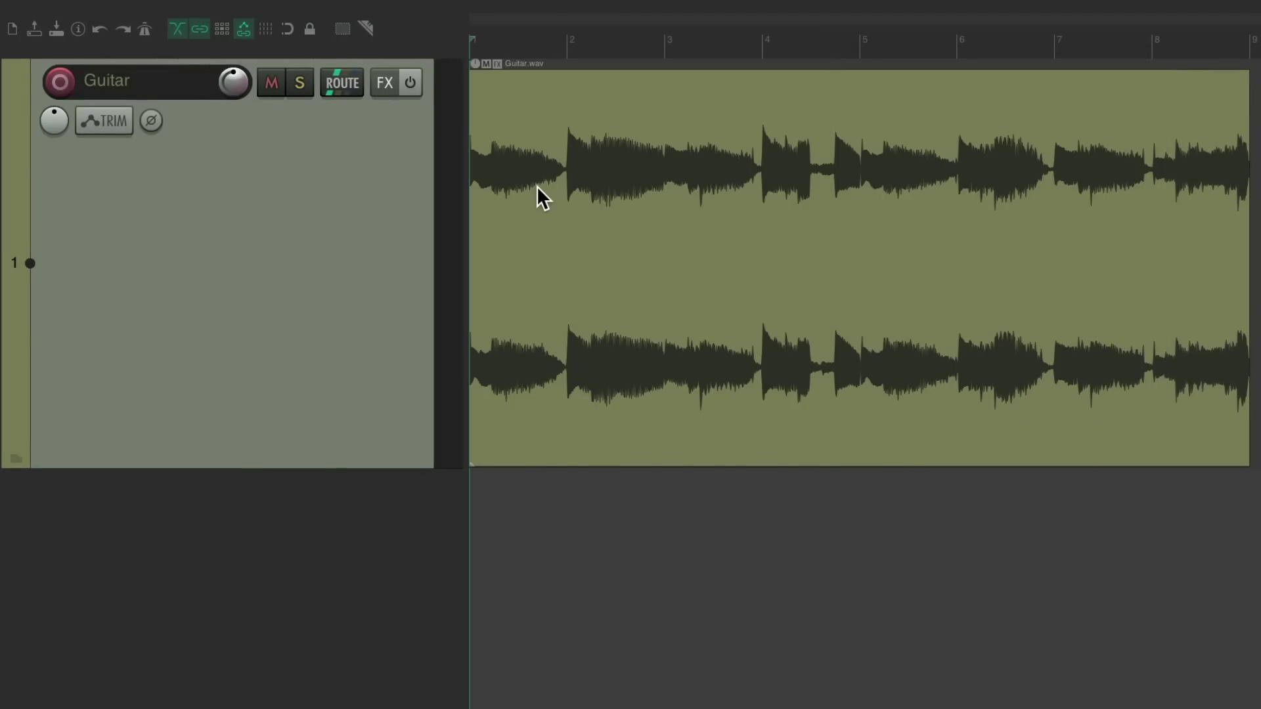
pyautogui.click(387, 85)
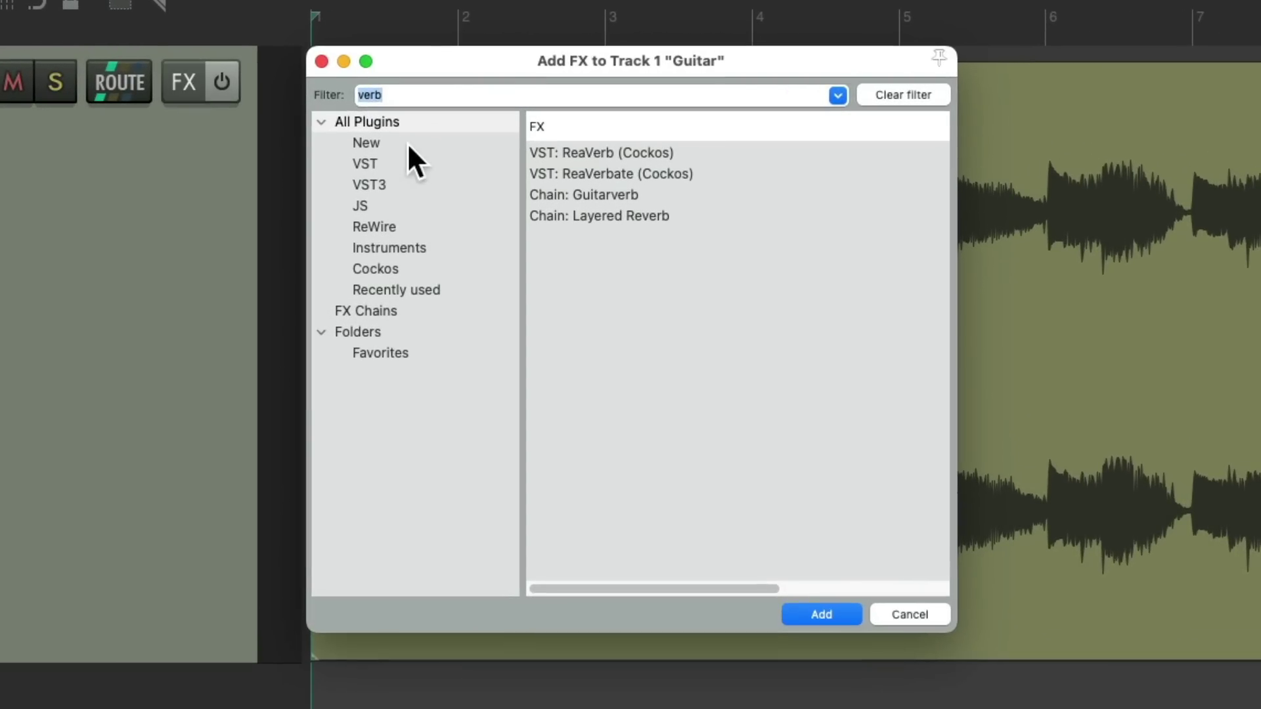
pyautogui.write('eq')
pyautogui.doubleClick(621, 152)
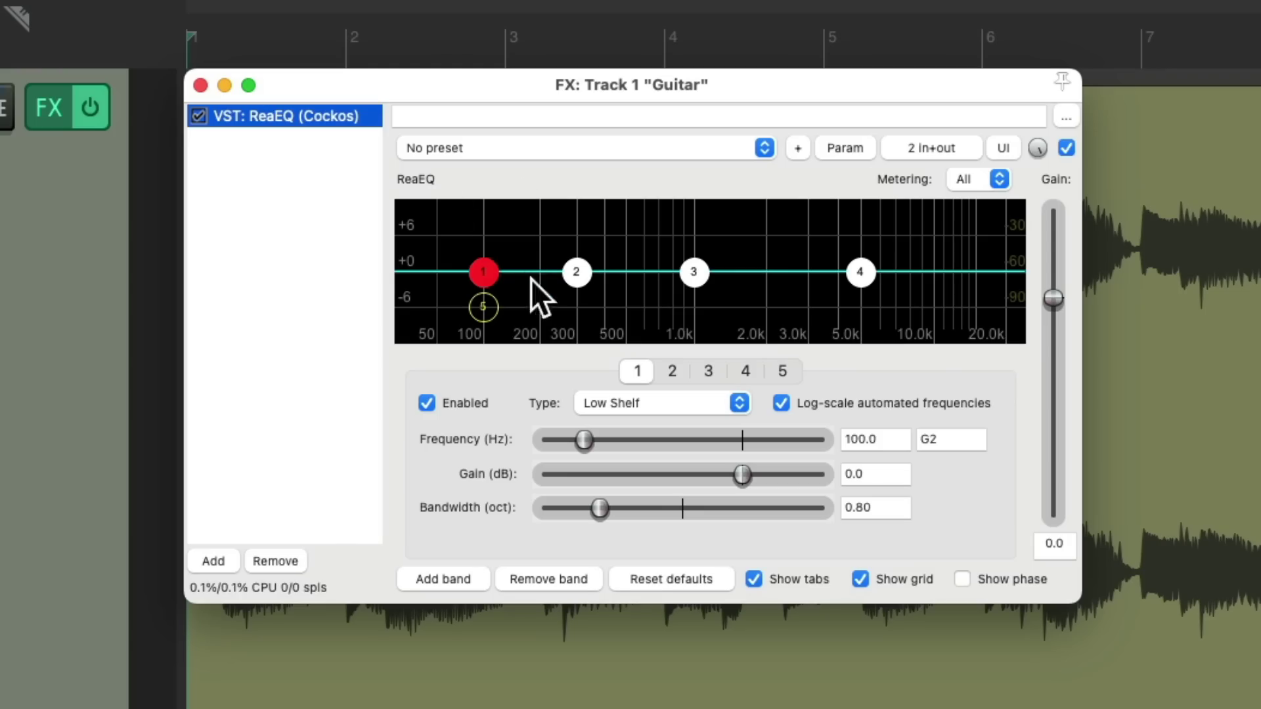
# Step: Enable ReaEQ band 5 as a high-pass and raise its cutoff to about 1114 Hz
pyautogui.doubleClick(483, 306)
pyautogui.press('space')
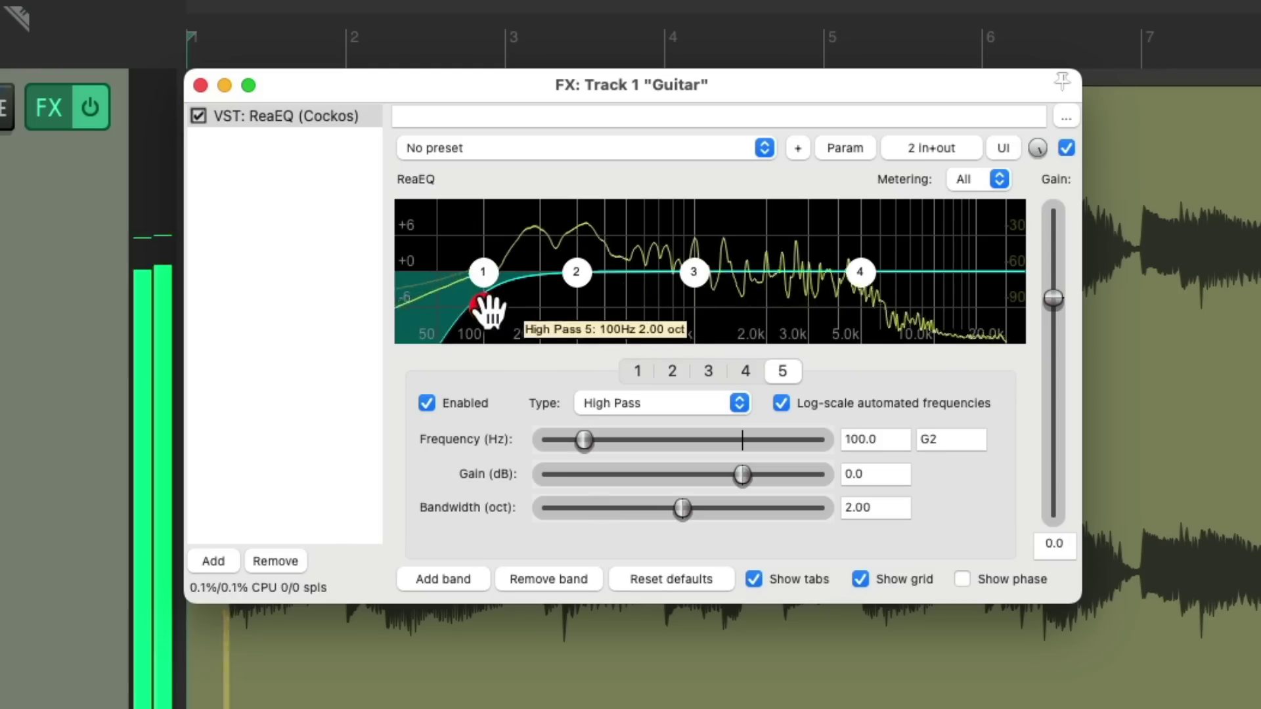
pyautogui.moveTo(487, 313); pyautogui.dragTo(711, 306)
pyautogui.press('space')
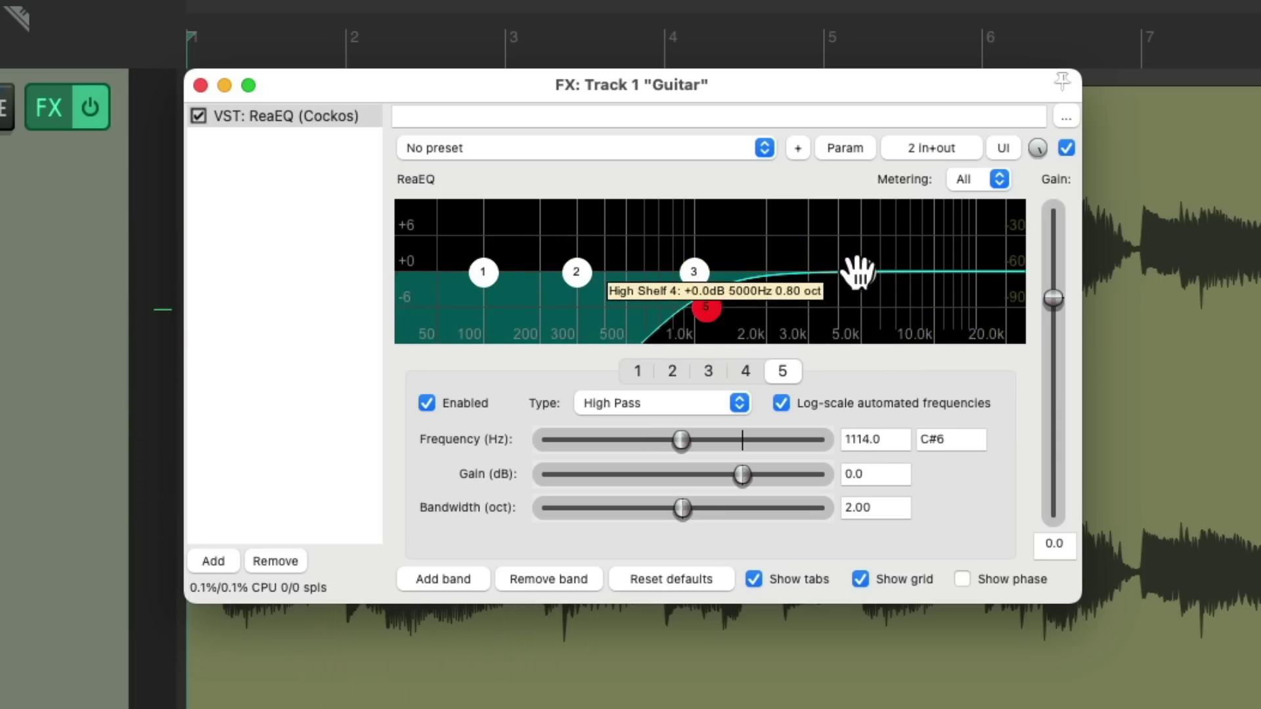
# Step: Boost the high shelf to 21.6 dB at 2749.1 Hz while listening
pyautogui.press('space')
pyautogui.moveTo(853, 273); pyautogui.dragTo(794, 140)
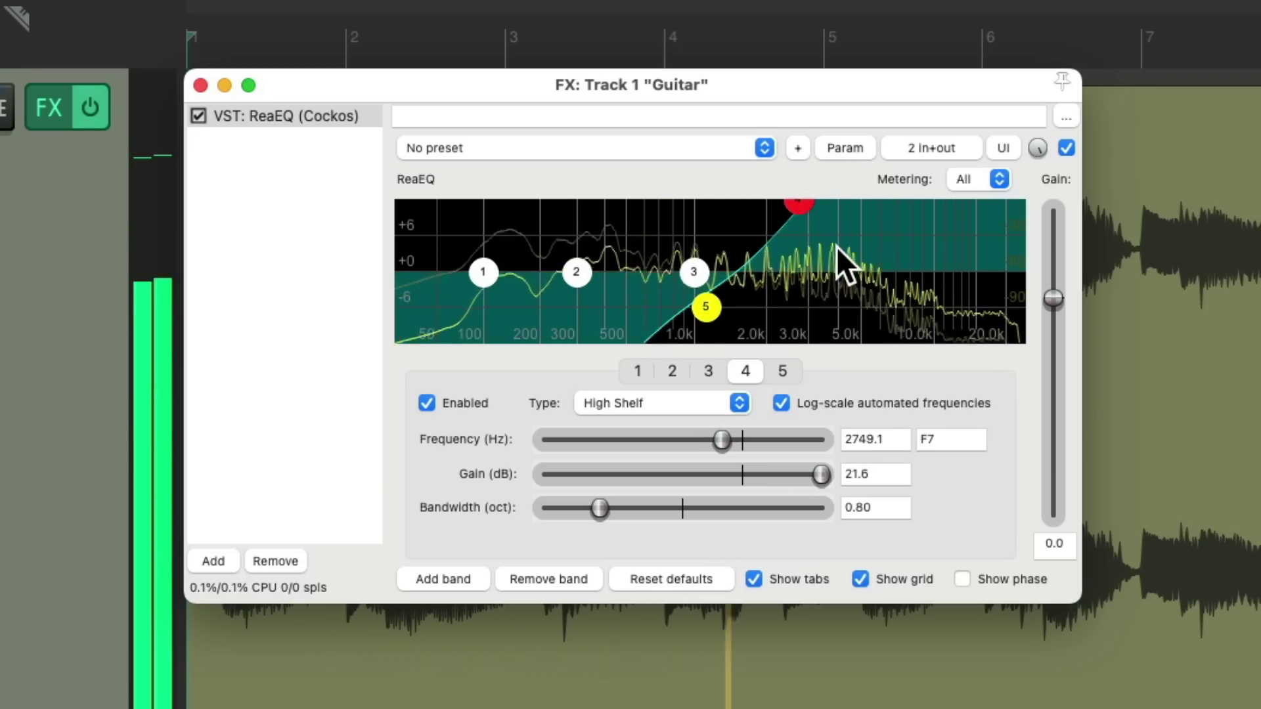
pyautogui.press('space')
# Step: Add ReaComp after ReaEQ with auto make-up on and threshold at -23.4 dB
pyautogui.doubleClick(286, 216)
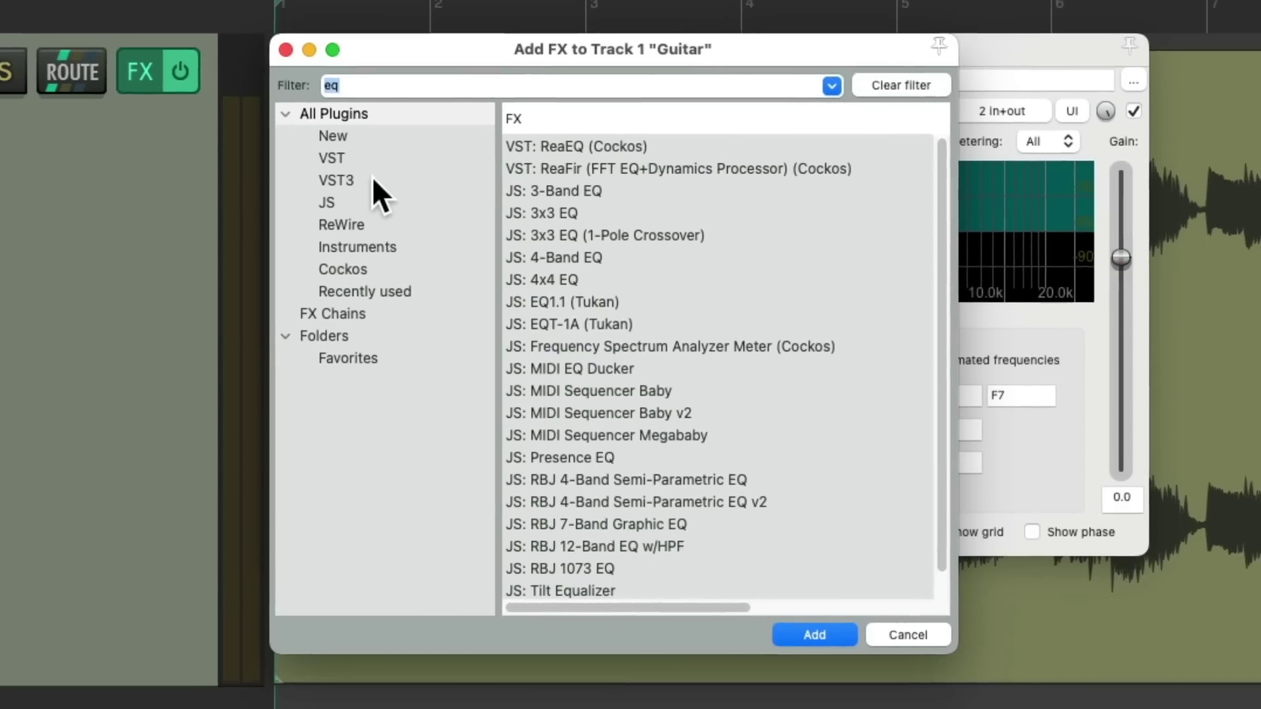
pyautogui.write('comp')
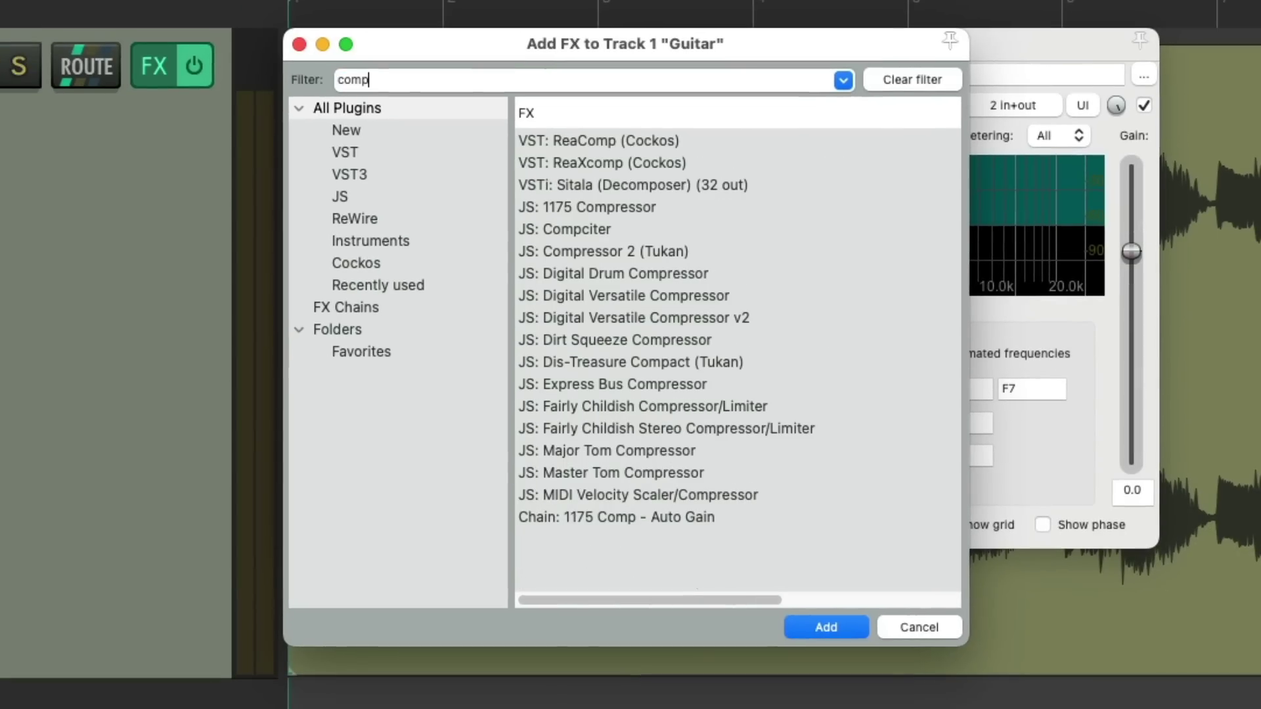
pyautogui.doubleClick(622, 140)
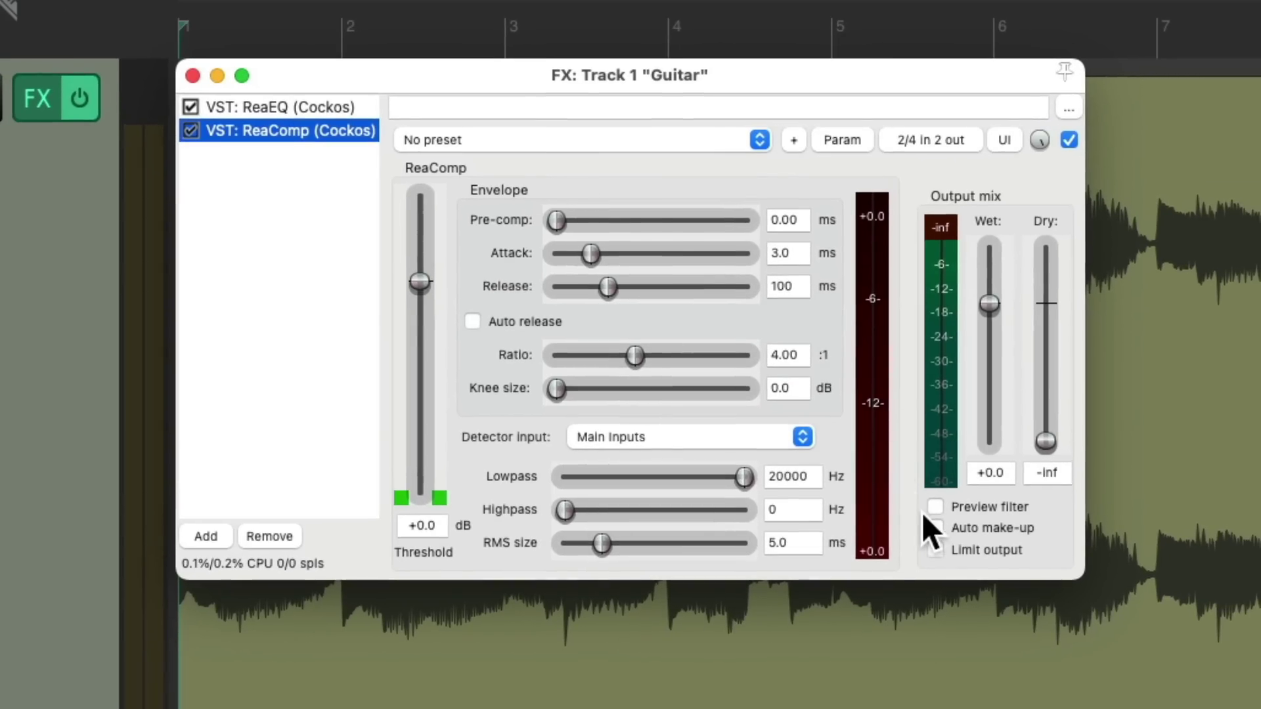
pyautogui.click(934, 528)
pyautogui.press('space')
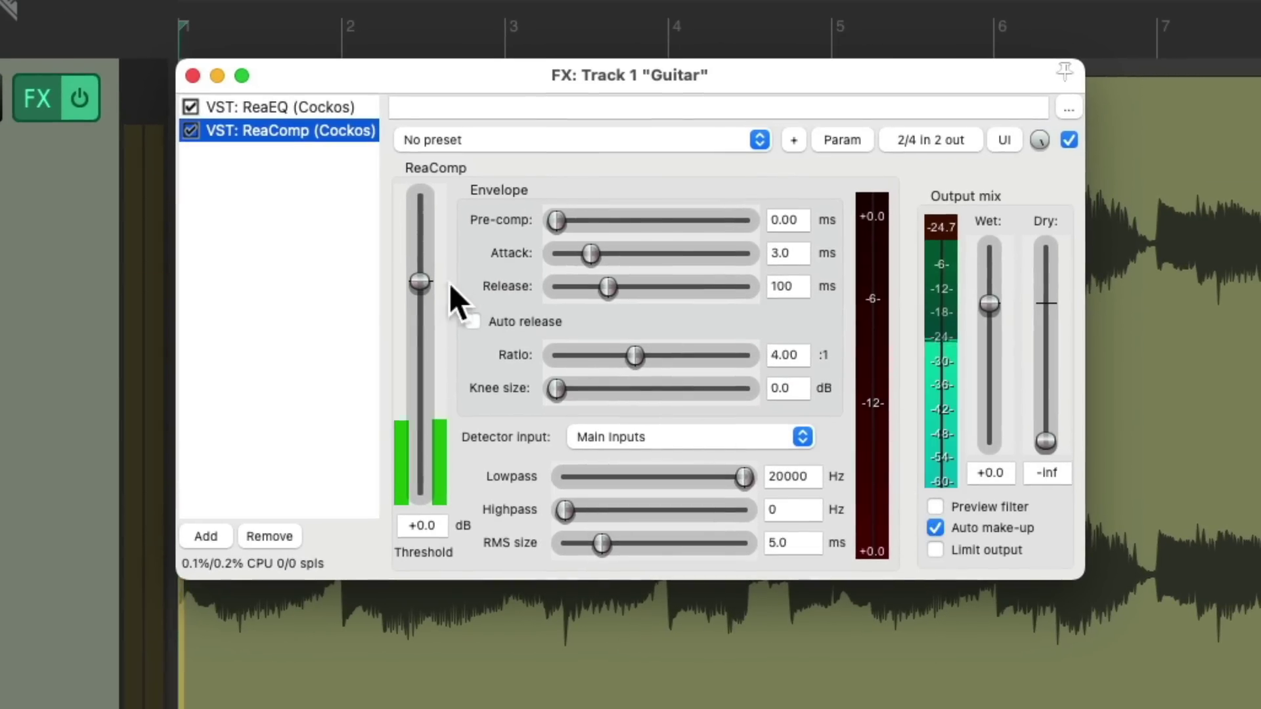
pyautogui.moveTo(420, 281); pyautogui.dragTo(419, 397)
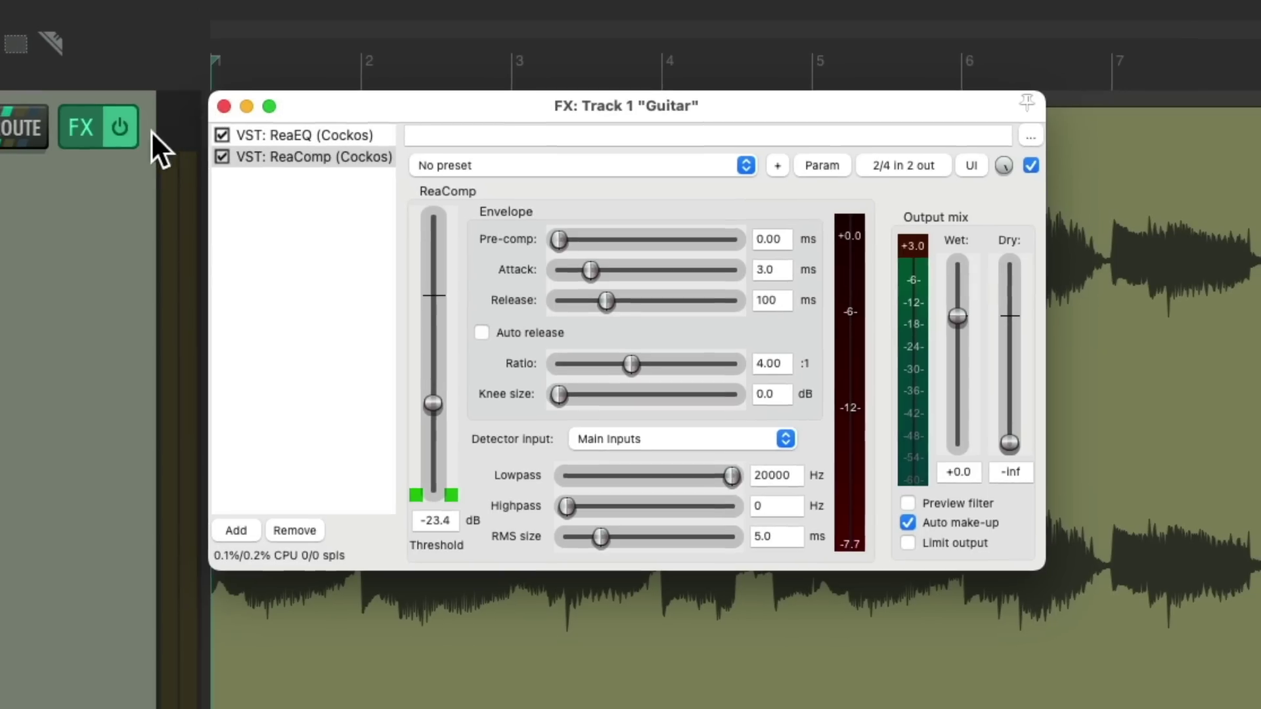
# Step: A/B the guitar with the track FX bypassed, then re-enable the effects
pyautogui.click(80, 99)
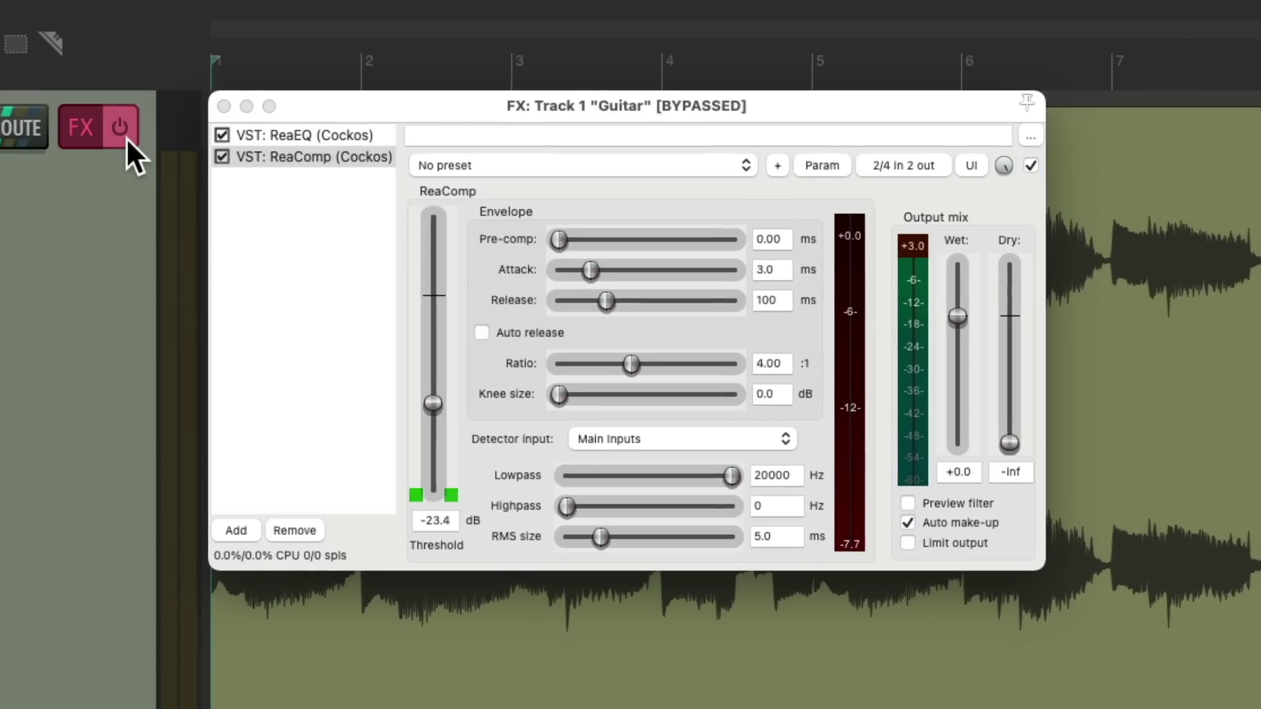
pyautogui.press('space')
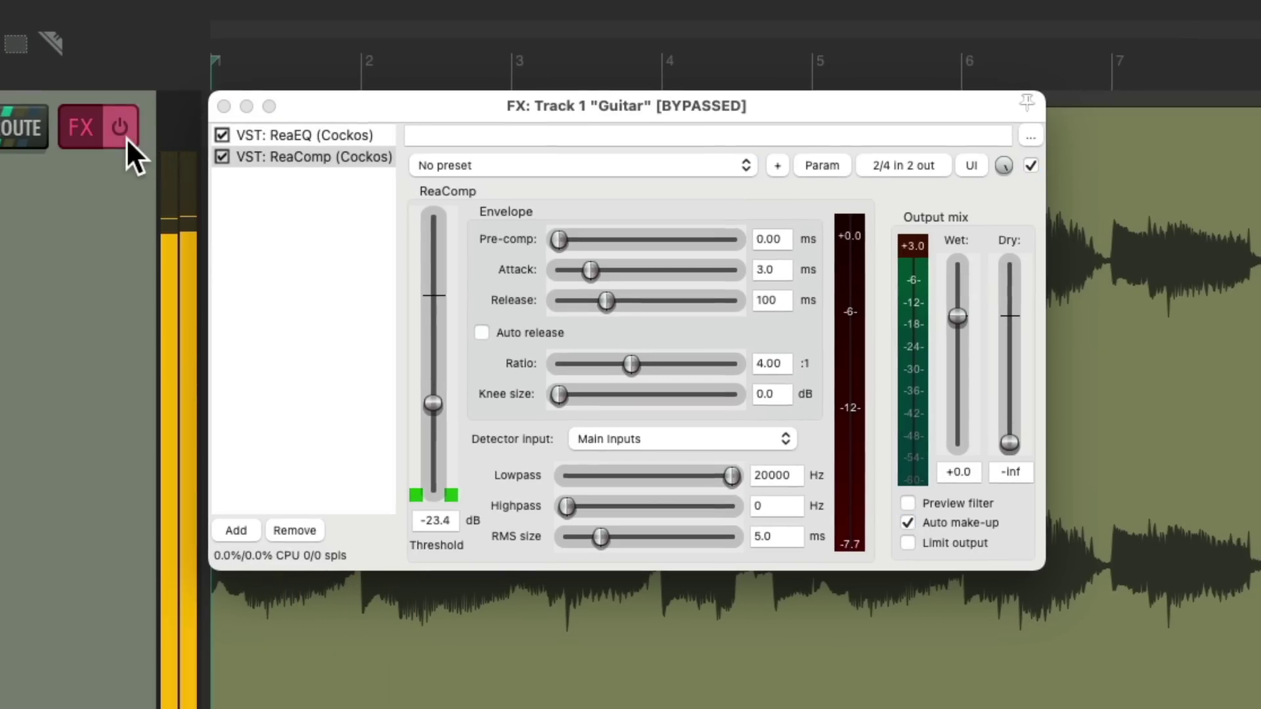
pyautogui.press('space')
pyautogui.click(126, 138)
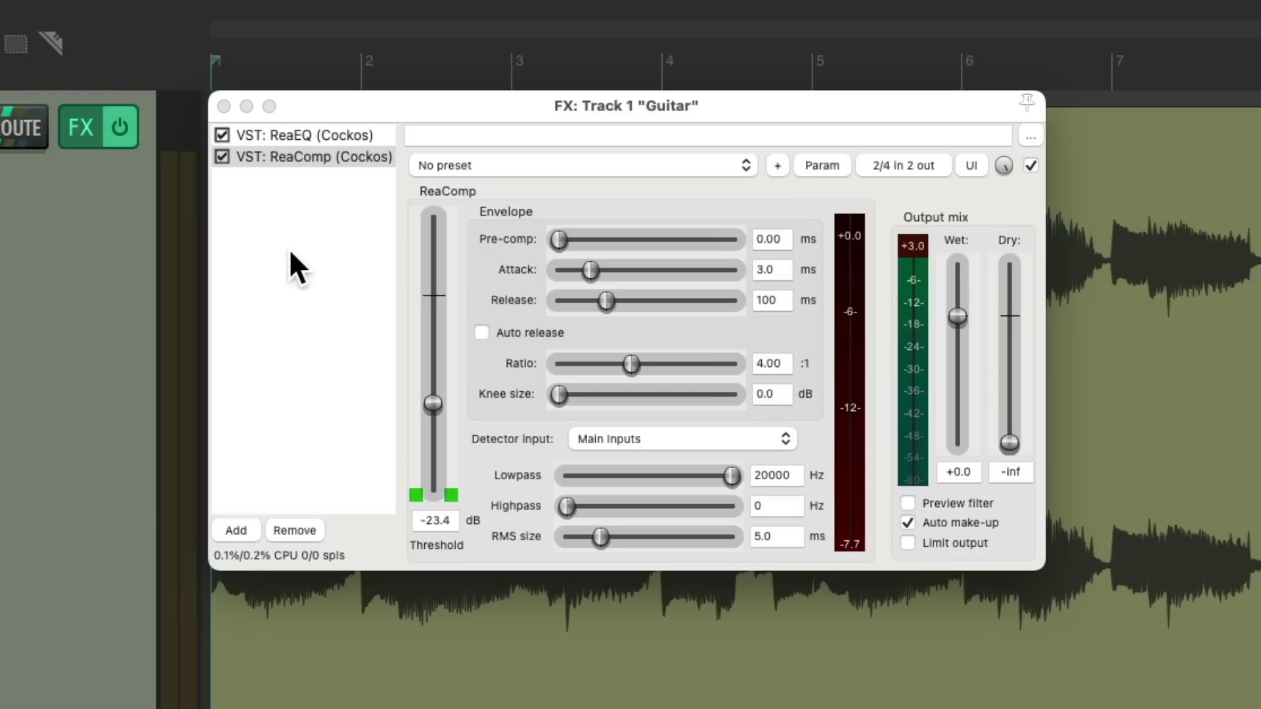
# Step: Move ReaEQ and ReaComp into a container named 'High End Comp'
pyautogui.click(342, 135)
pyautogui.keyDown('shift'); pyautogui.click(350, 155); pyautogui.keyUp('shift')
pyautogui.rightClick(306, 157)
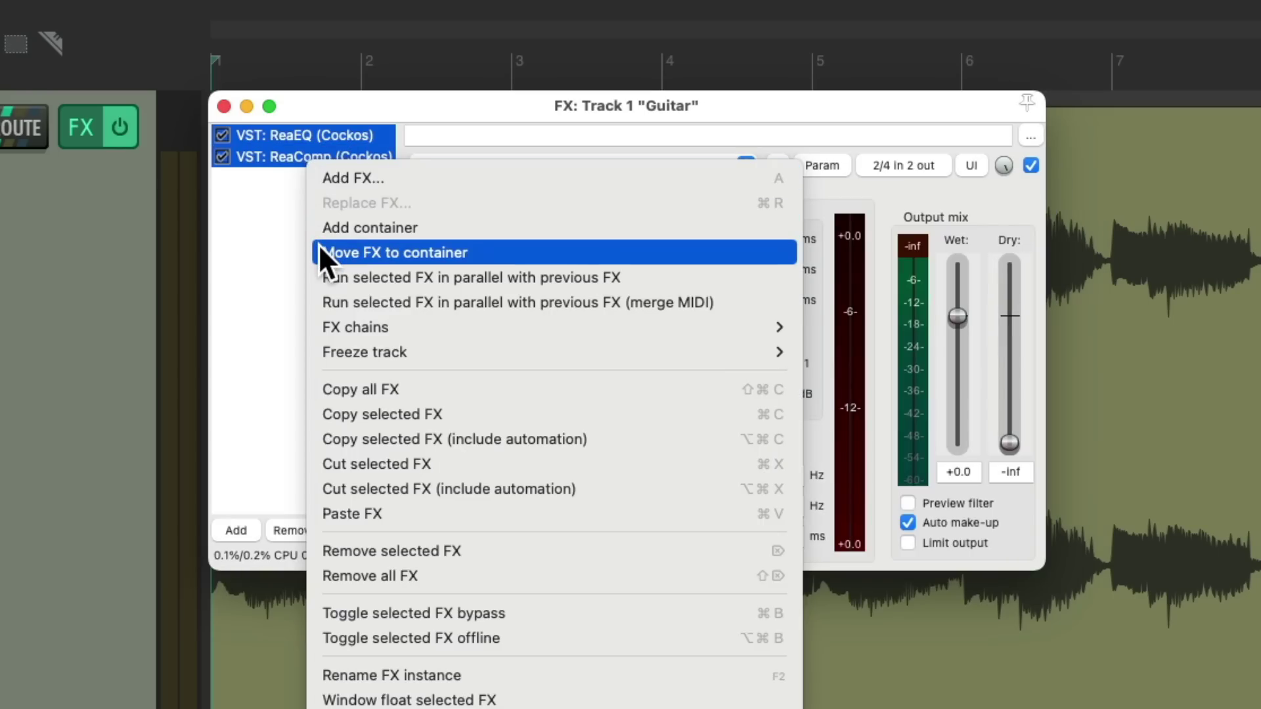
pyautogui.click(320, 250)
pyautogui.click(320, 139)
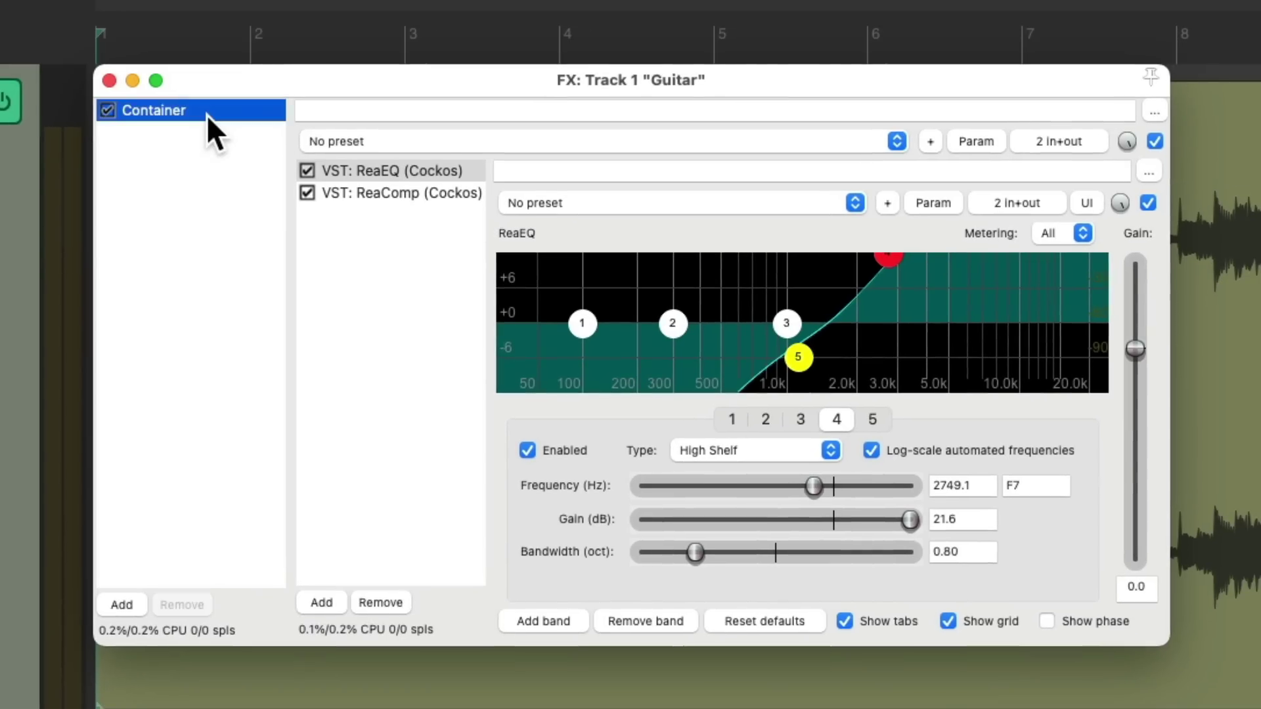
pyautogui.press('F2')
pyautogui.write('High End Comp')
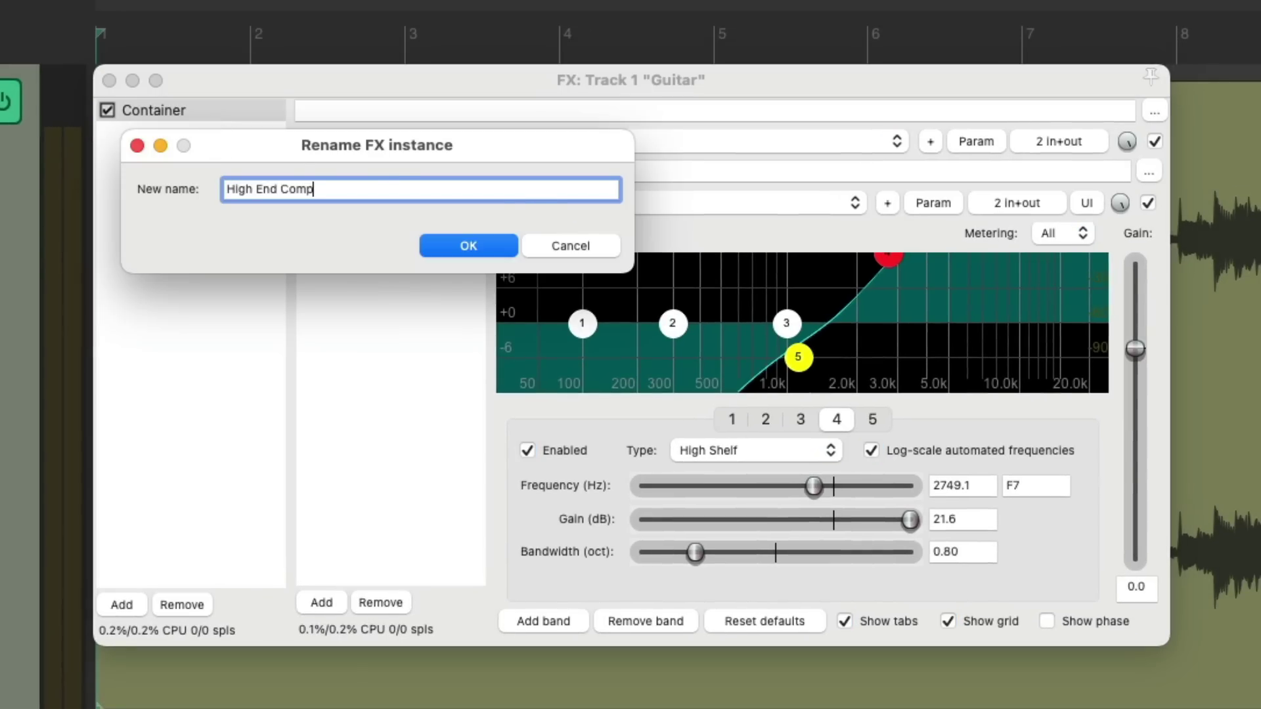
pyautogui.press('Return')
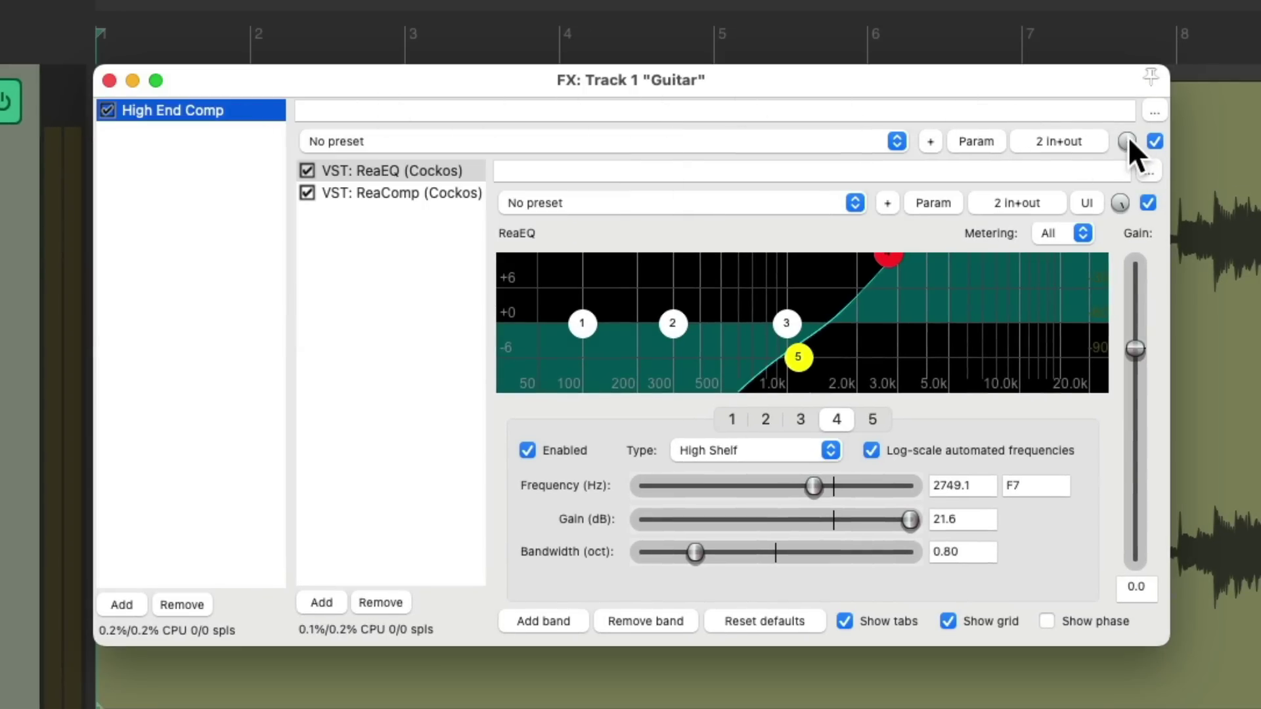
# Step: Blend the container's wet mix to about 37% while listening
pyautogui.press('space')
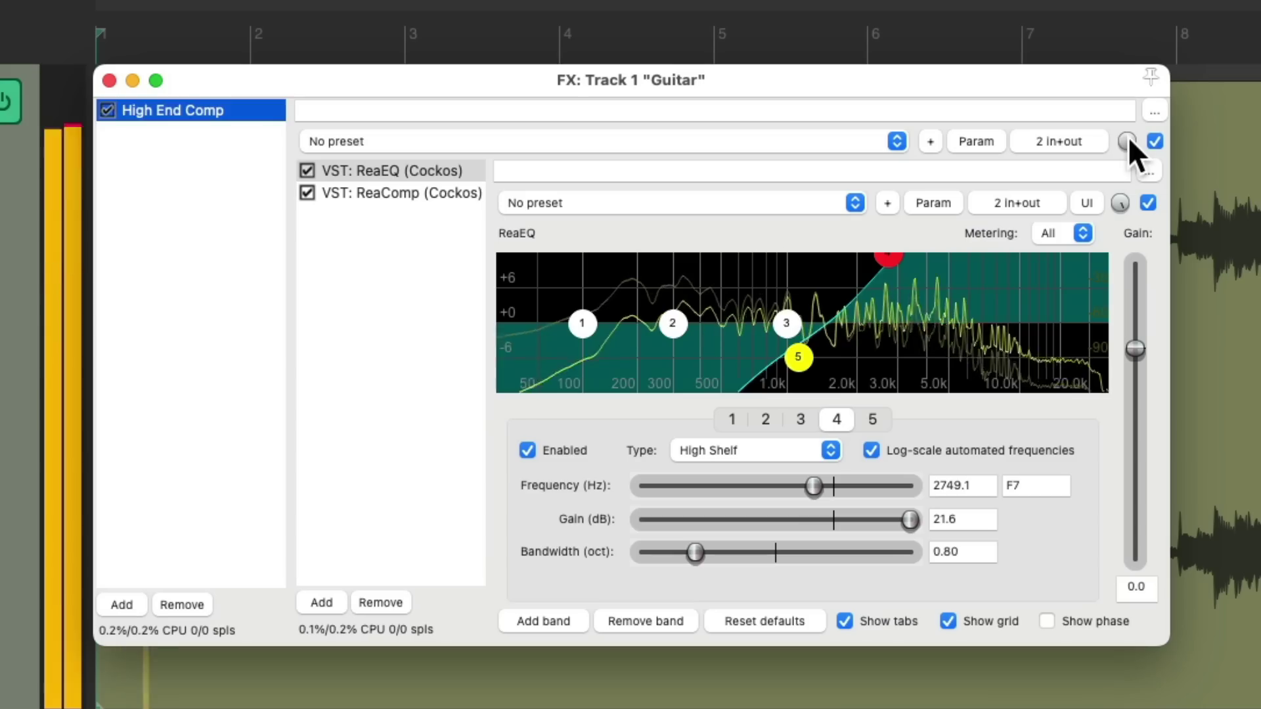
pyautogui.moveTo(1128, 138); pyautogui.dragTo(1128, 197)
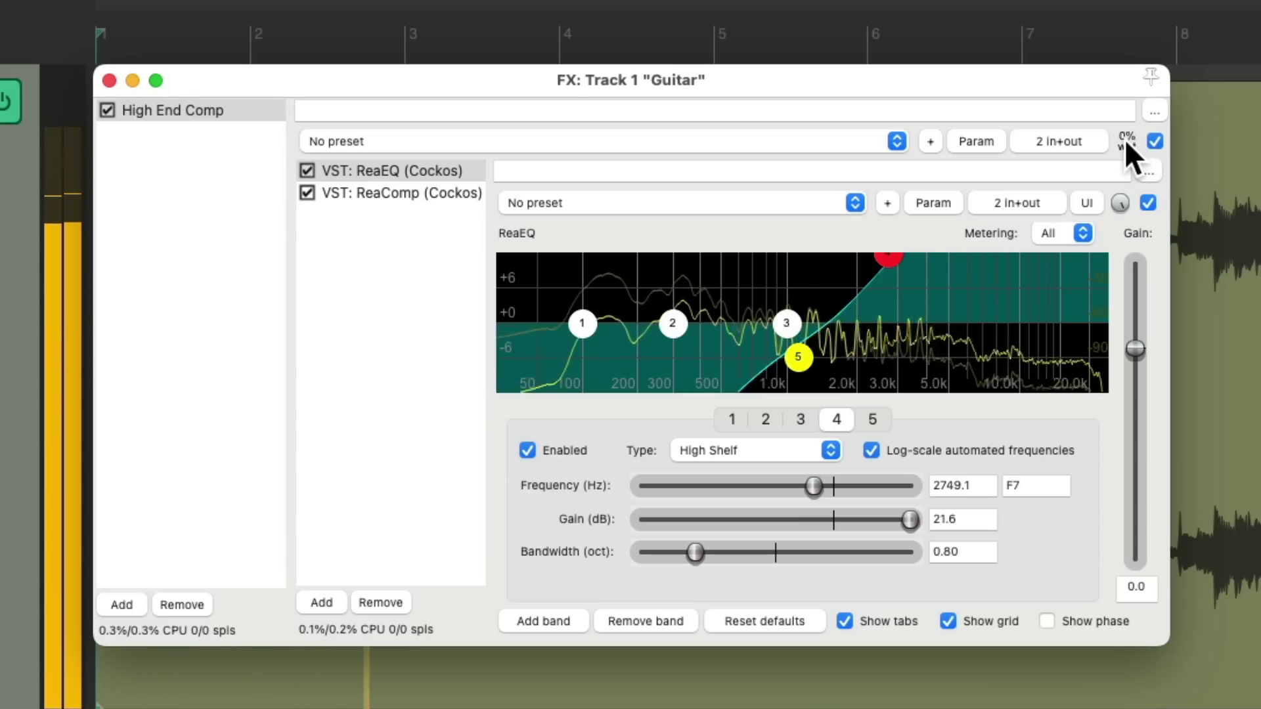
pyautogui.moveTo(1124, 139)
pyautogui.mouseDown()
pyautogui.moveTo(1124, 91)
pyautogui.moveTo(1125, 140)
pyautogui.mouseUp()
pyautogui.press('space')
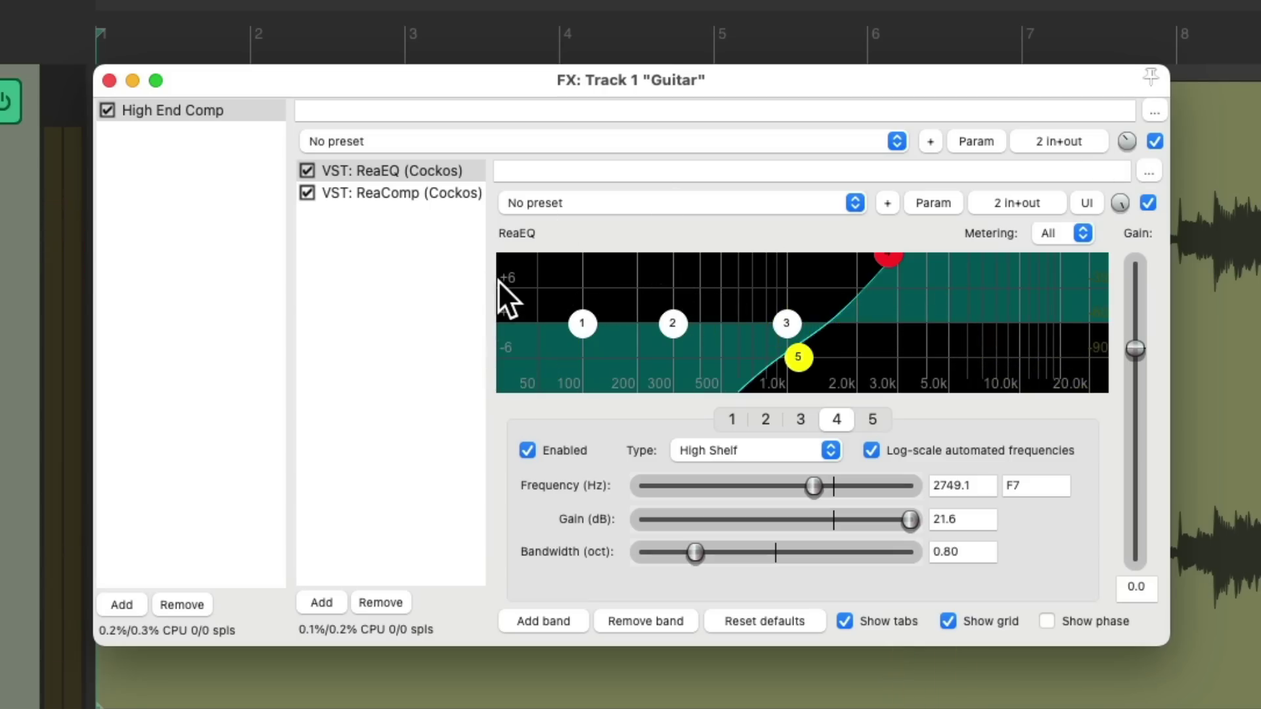
# Step: Reset High End Comp to 100% wet and run it in parallel with the previous FX
pyautogui.doubleClick(1127, 141)
pyautogui.click(241, 109)
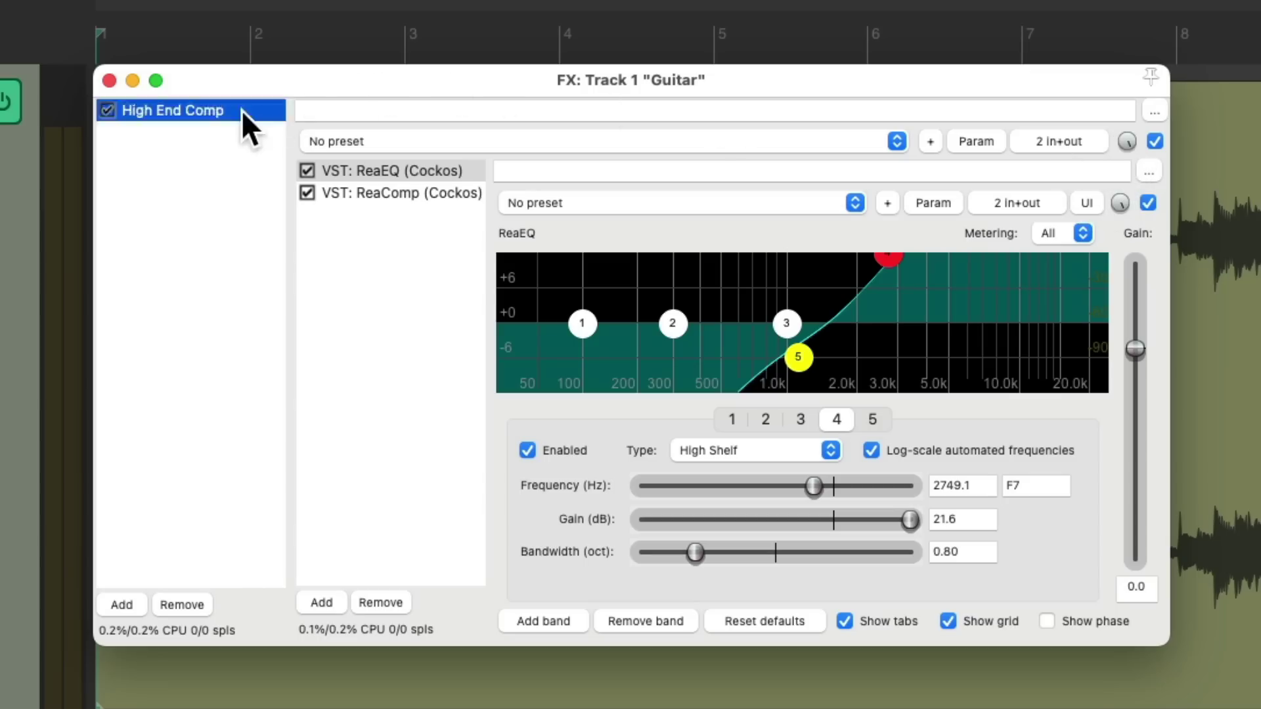
pyautogui.rightClick(253, 109)
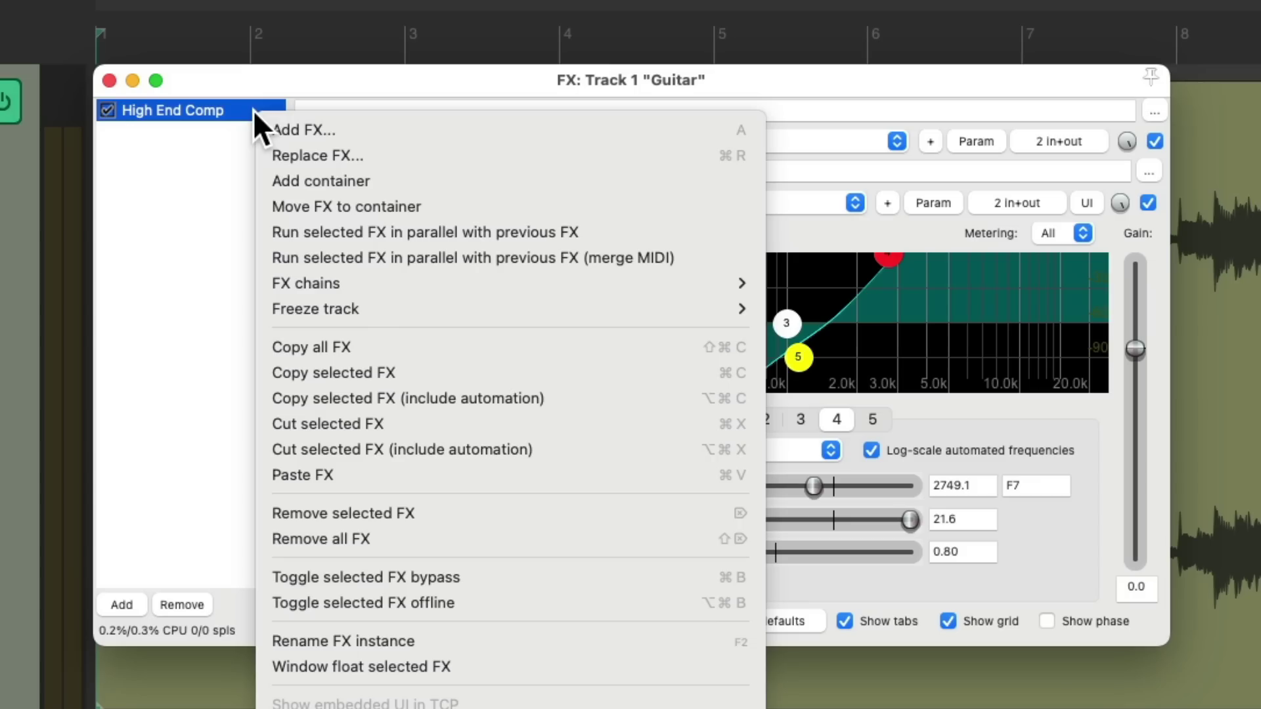
pyautogui.click(273, 231)
pyautogui.click(138, 147)
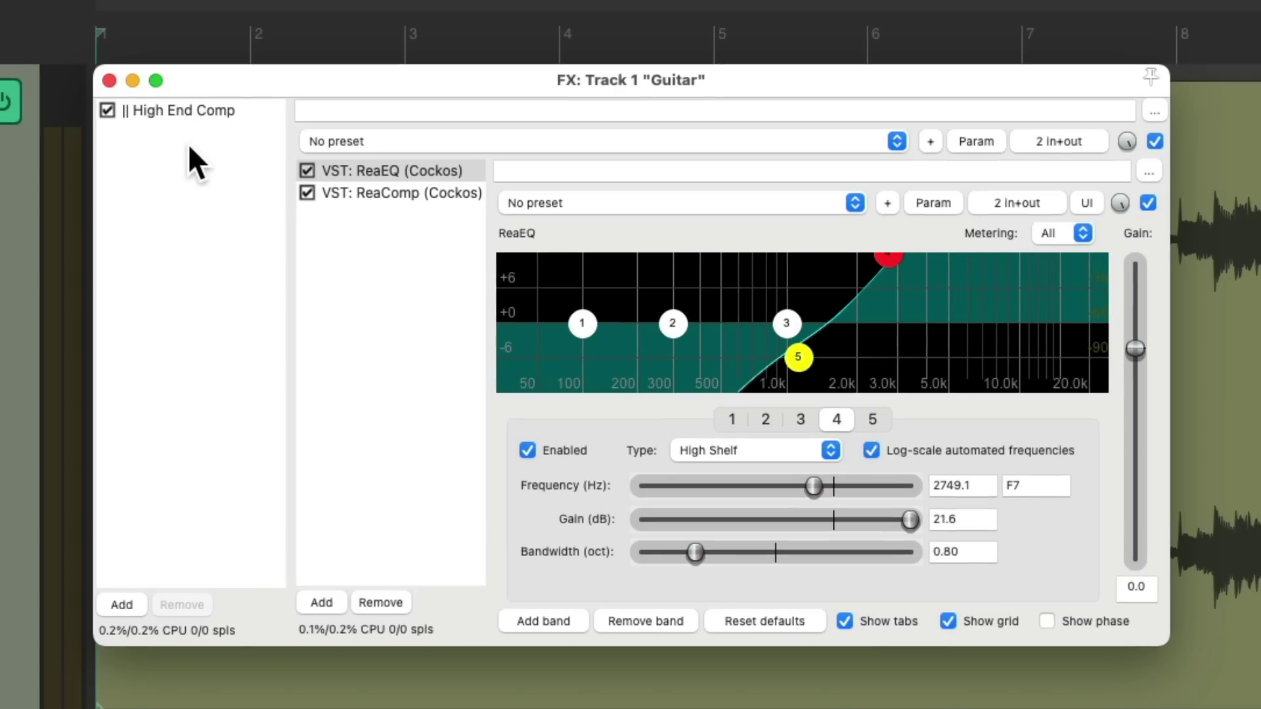
# Step: Add a fresh ReaEQ above High End Comp and rename it 'Dummy FX'
pyautogui.doubleClick(190, 149)
pyautogui.write('eq')
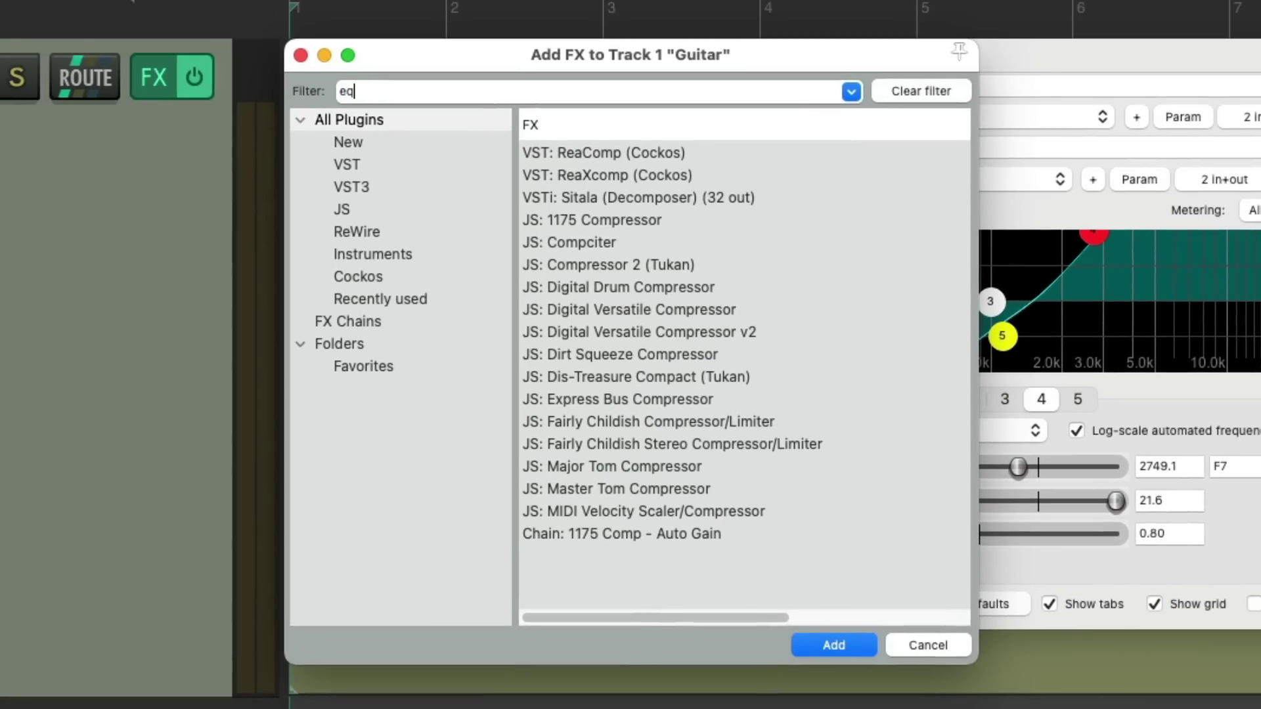
pyautogui.doubleClick(610, 155)
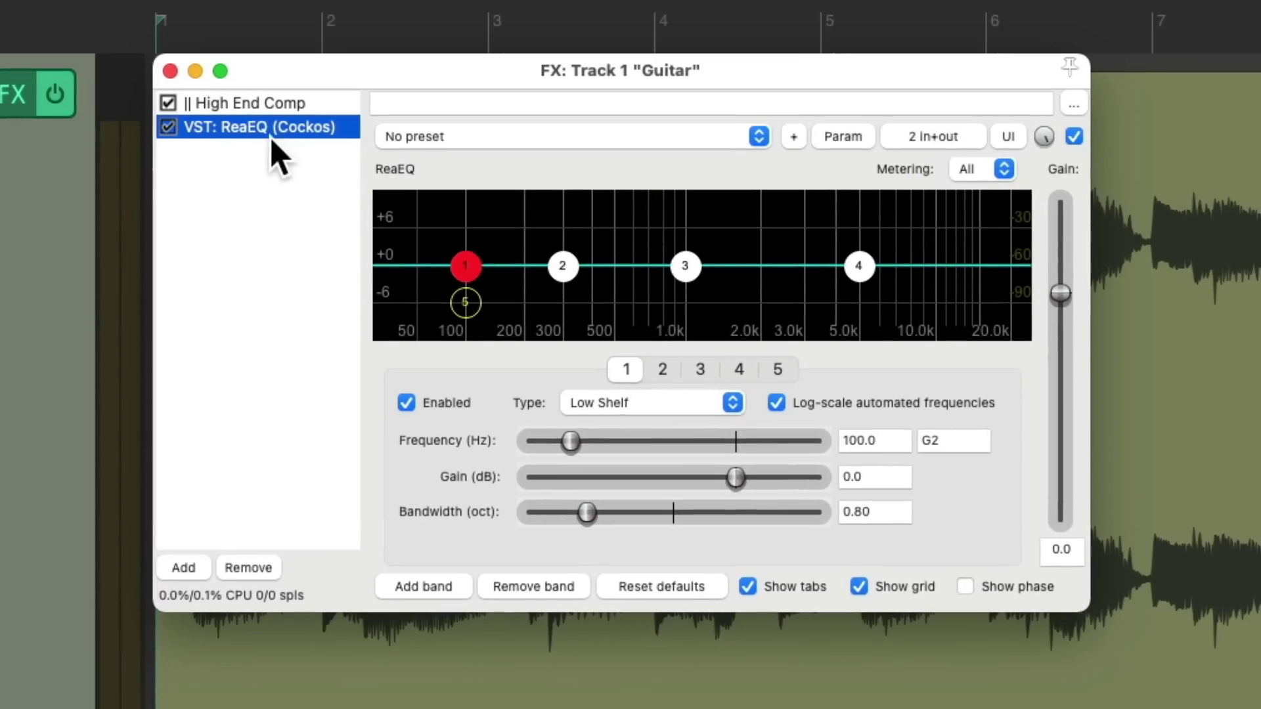
pyautogui.moveTo(254, 128)
pyautogui.mouseDown()
pyautogui.moveTo(265, 135)
pyautogui.moveTo(250, 120)
pyautogui.mouseUp()
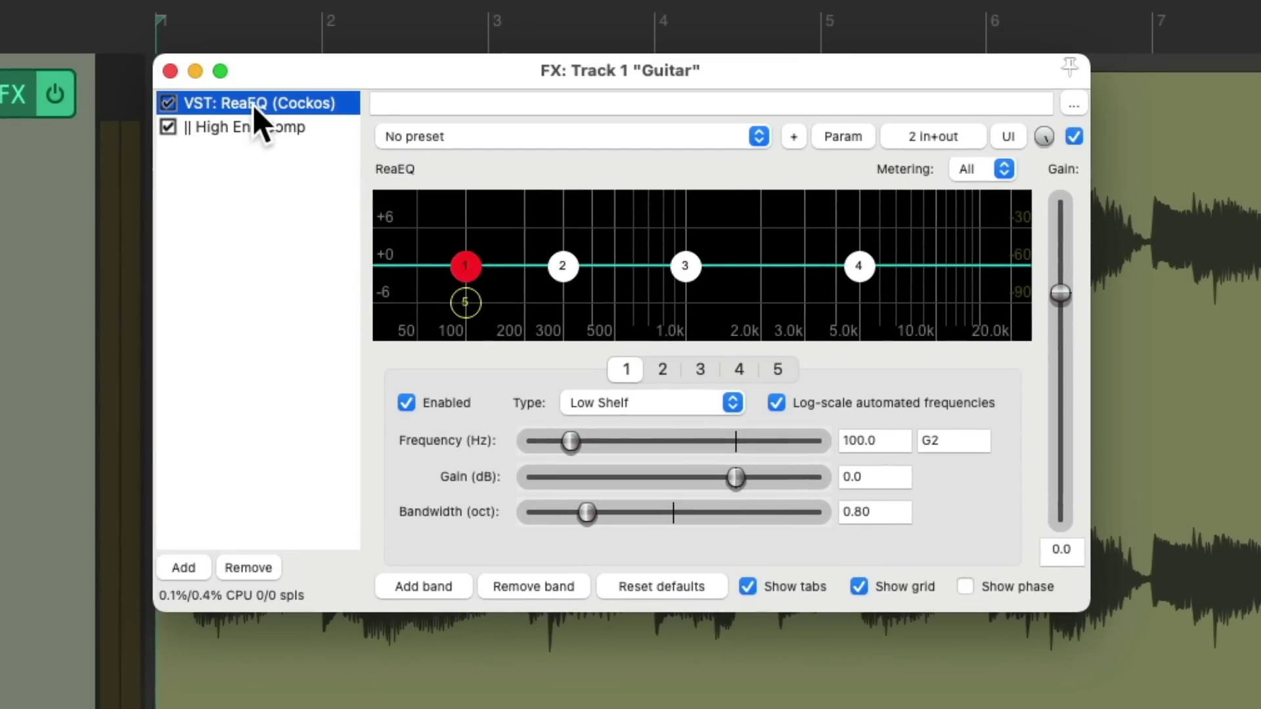
pyautogui.doubleClick(254, 105)
pyautogui.write('Dummy FX')
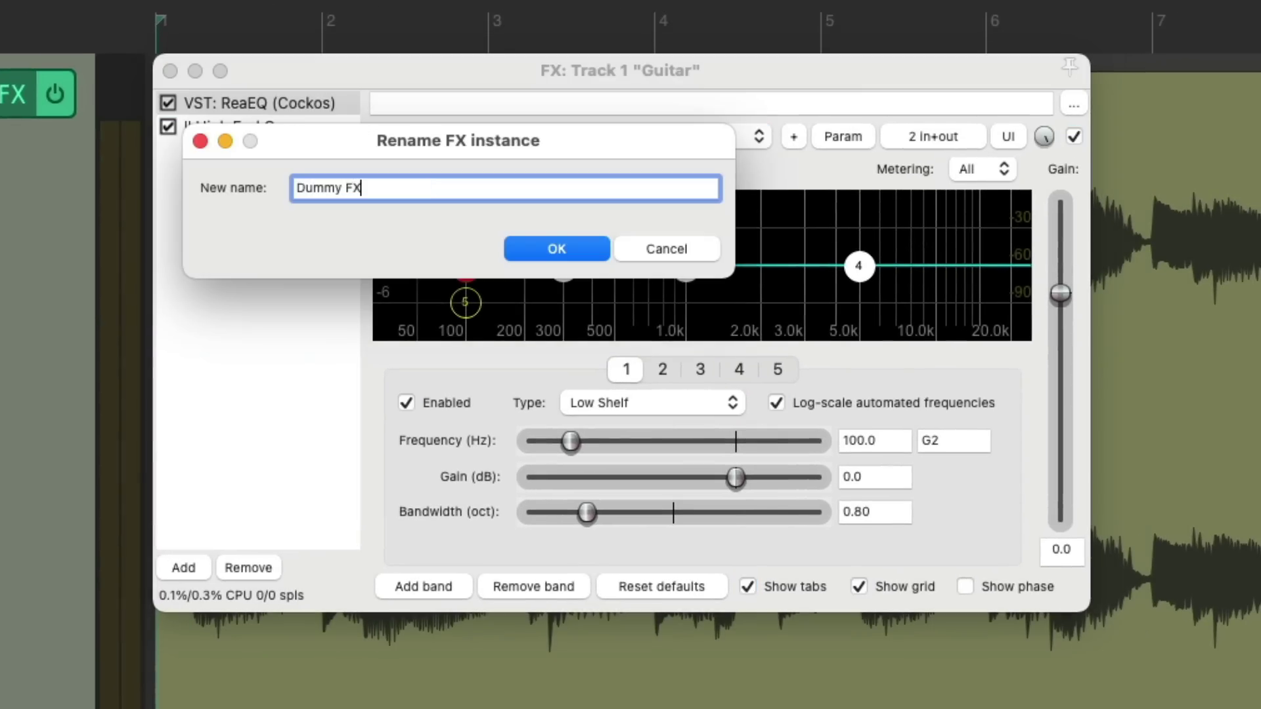
pyautogui.press('Return')
pyautogui.click(250, 126)
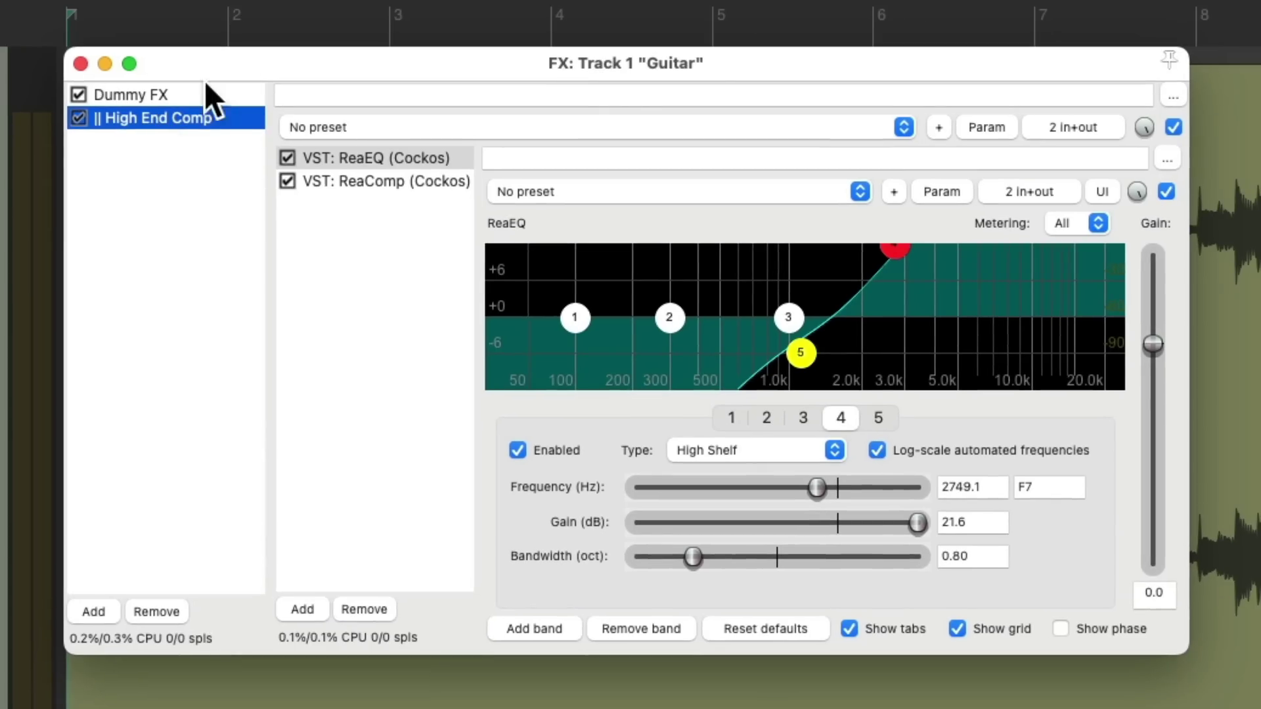
# Step: Audition Dummy FX and High End Comp separately by bypassing each, then re-enable Dummy FX
pyautogui.click(179, 93)
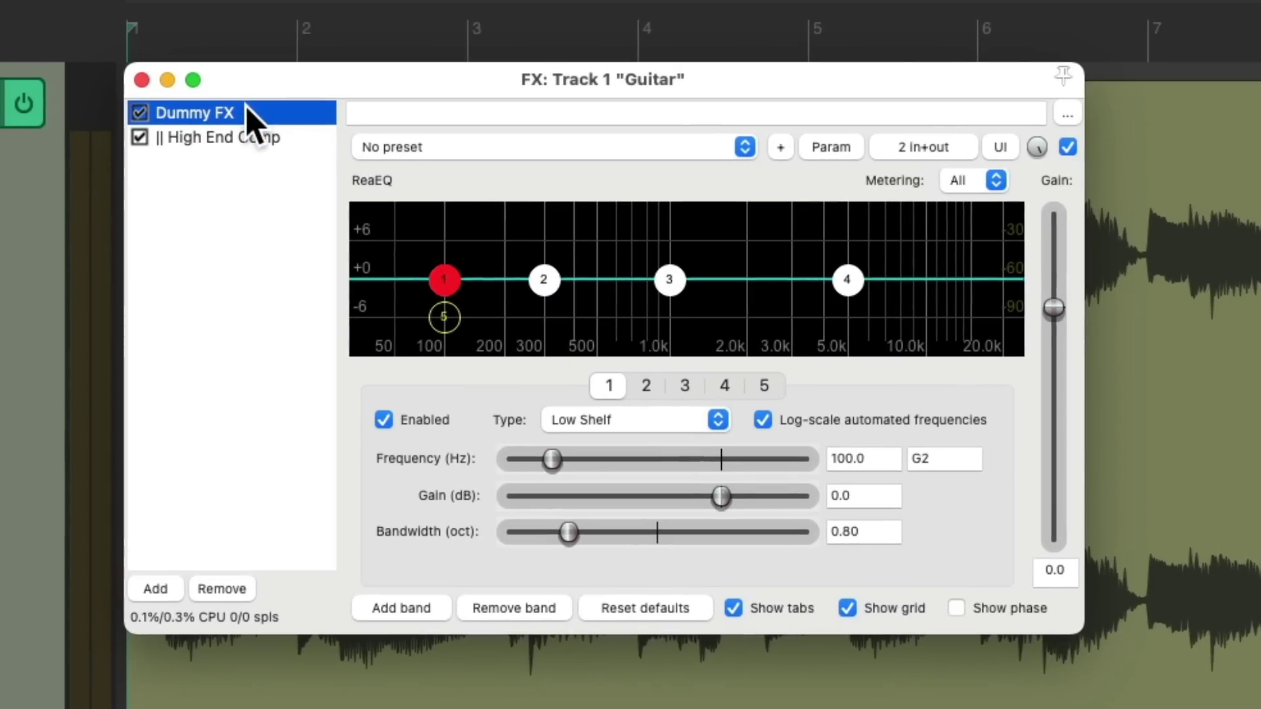
pyautogui.click(139, 139)
pyautogui.press('space')
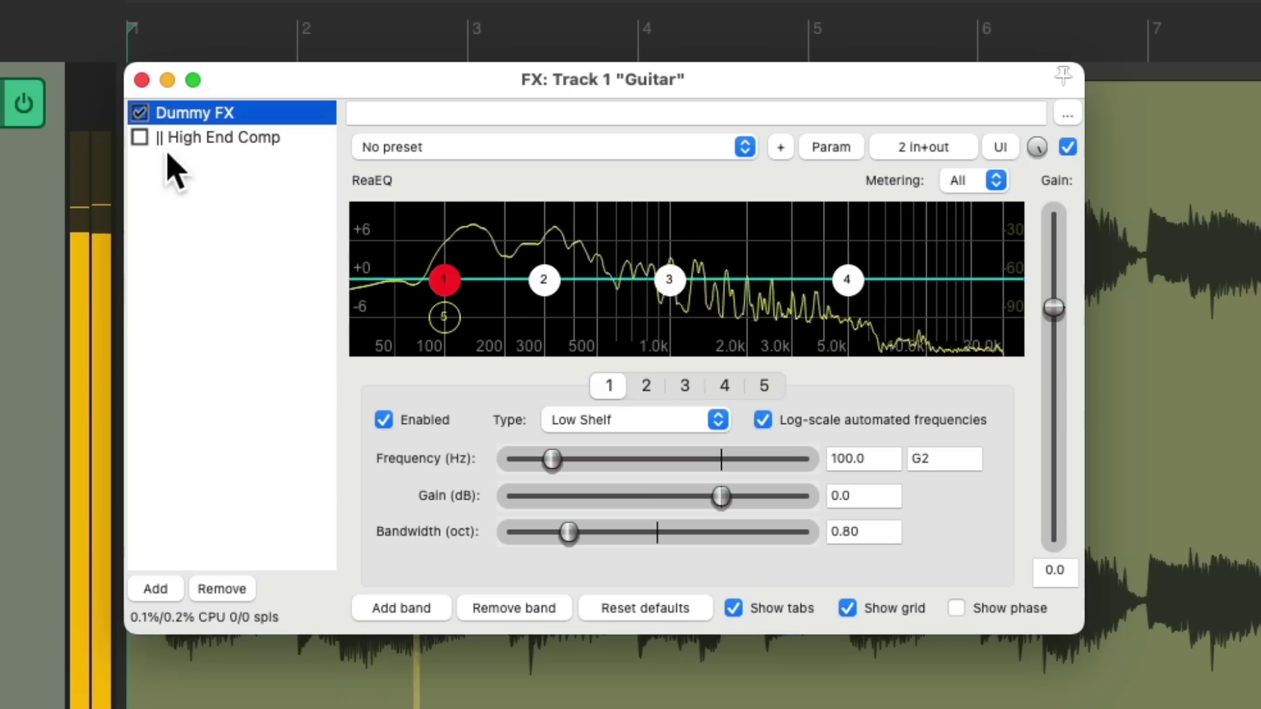
pyautogui.press('space')
pyautogui.click(139, 113)
pyautogui.click(223, 136)
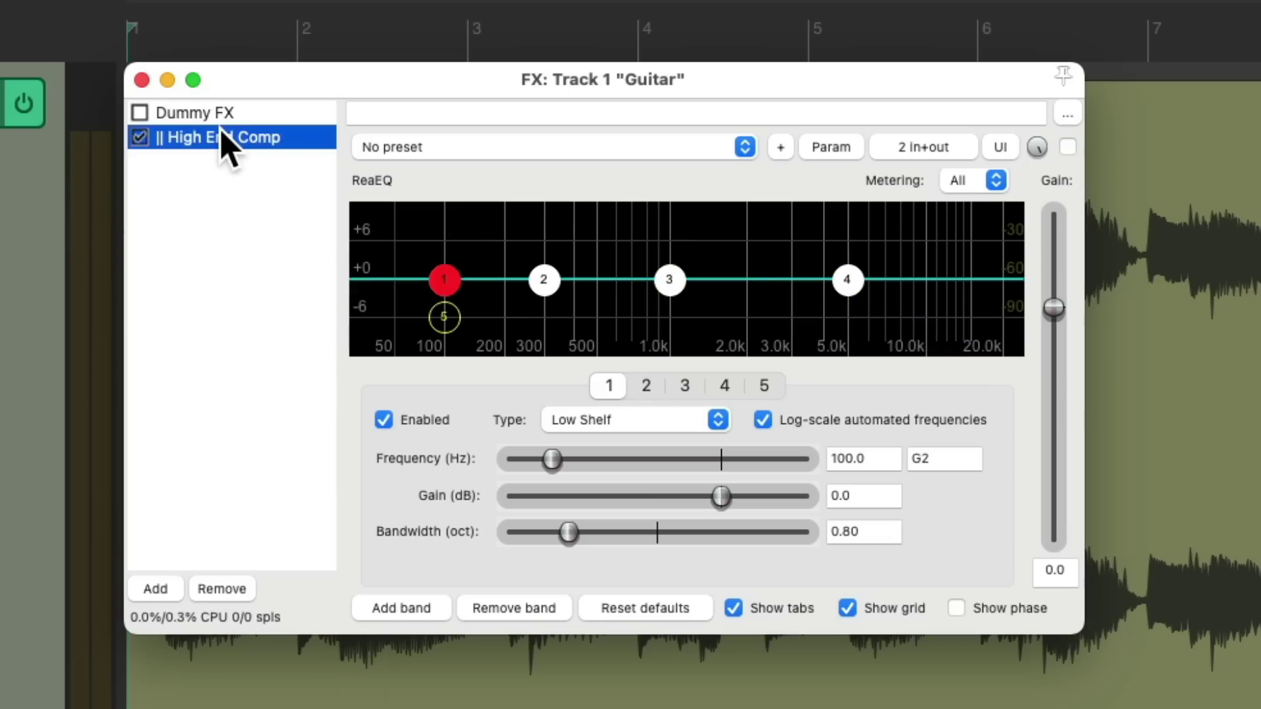
pyautogui.press('space')
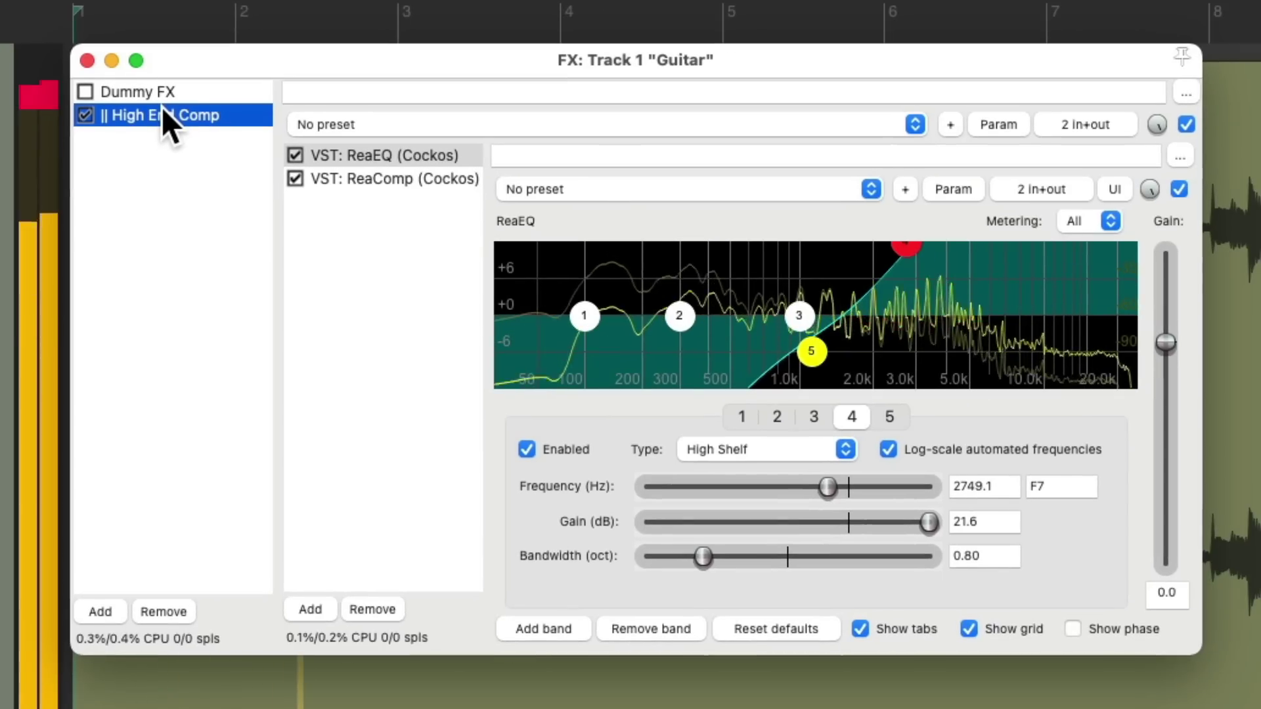
pyautogui.press('space')
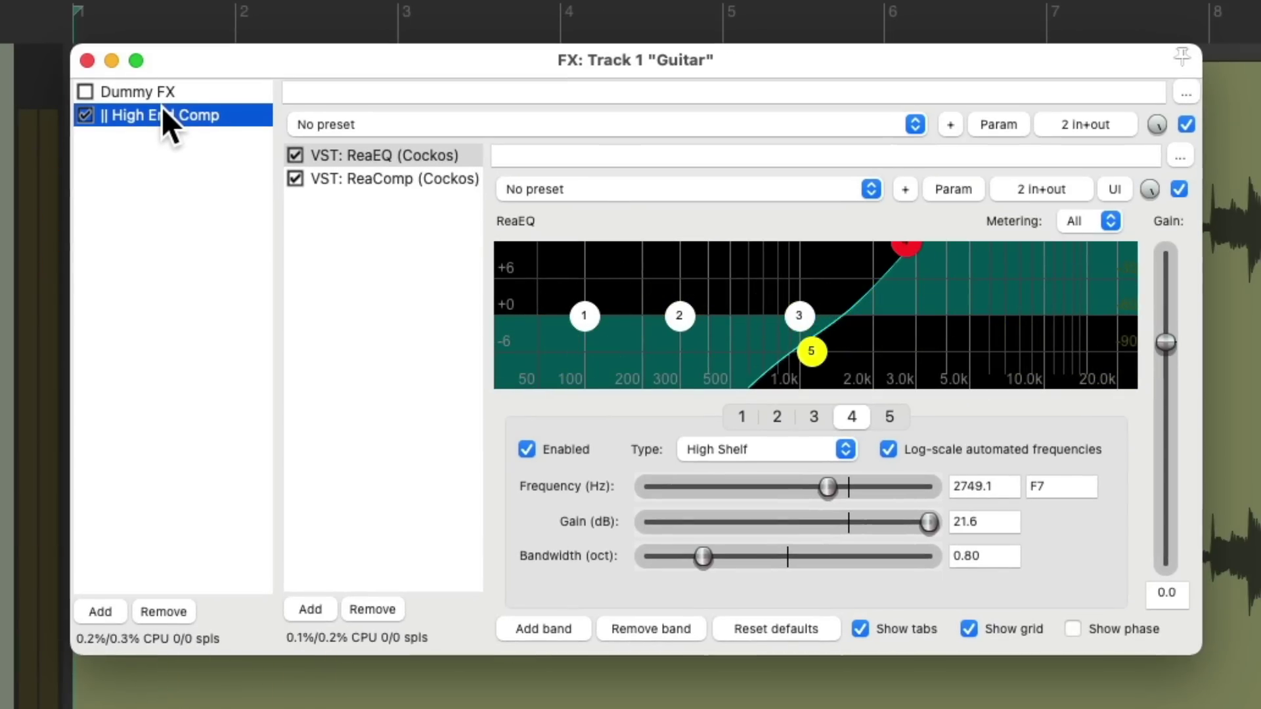
pyautogui.click(85, 91)
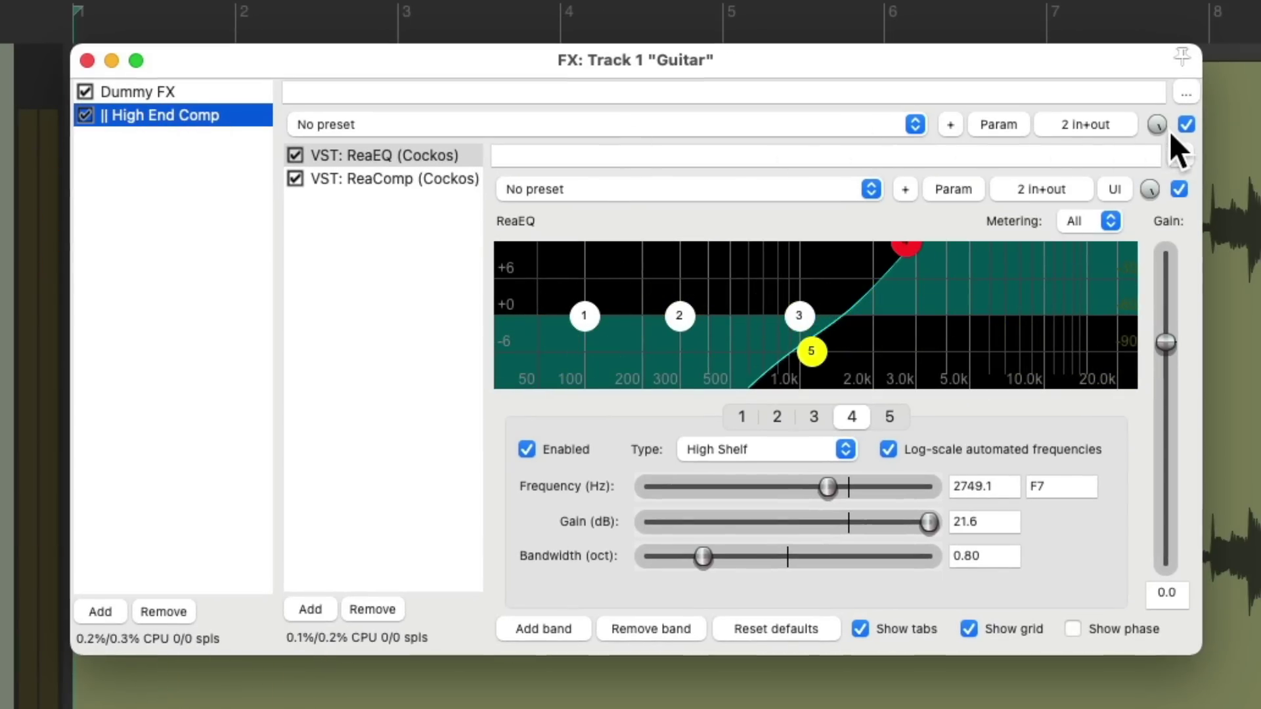
# Step: Sweep High End Comp's wet mix up from fully dry during playback
pyautogui.moveTo(1165, 125); pyautogui.dragTo(1164, 191)
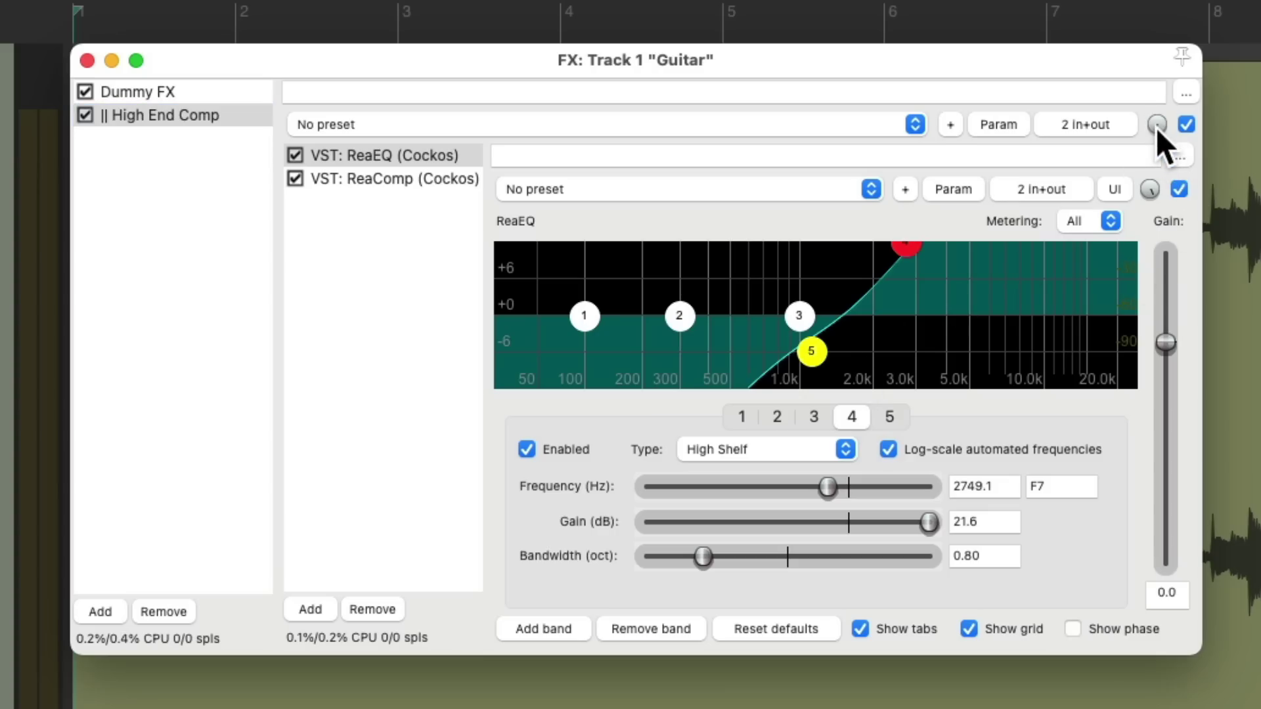
pyautogui.press('space')
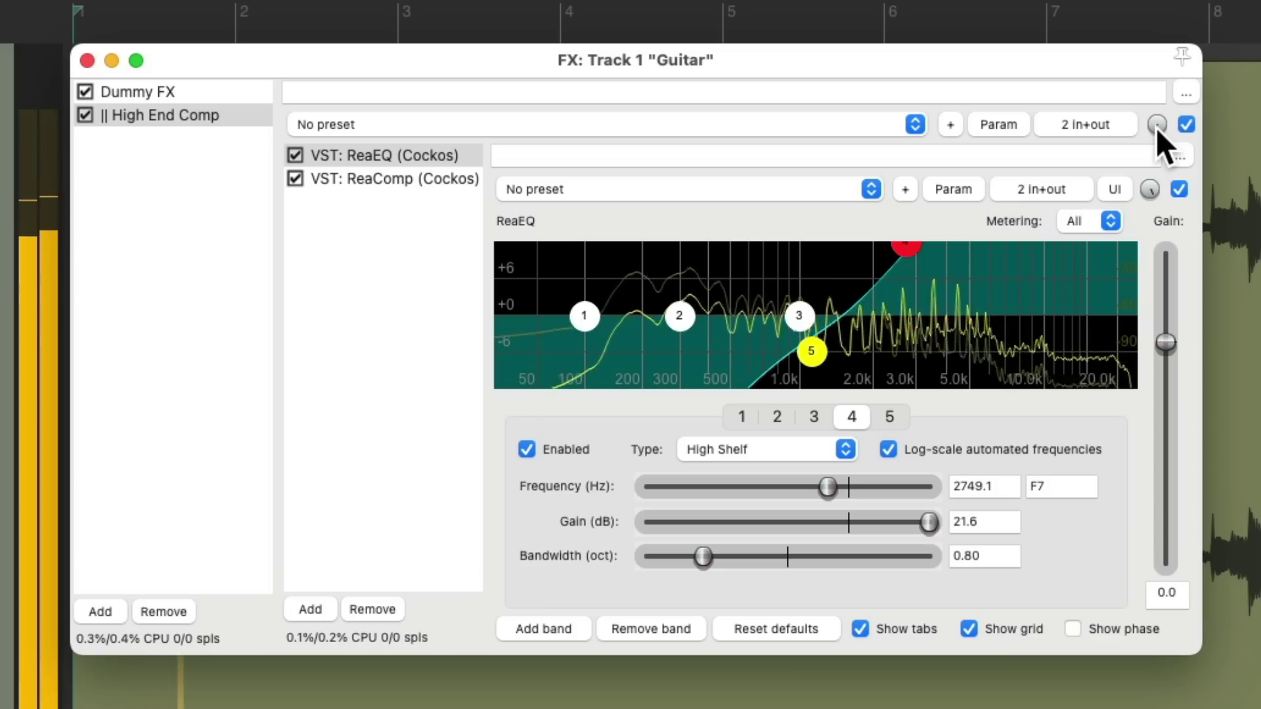
pyautogui.moveTo(1155, 128); pyautogui.dragTo(1156, 101)
pyautogui.press('space')
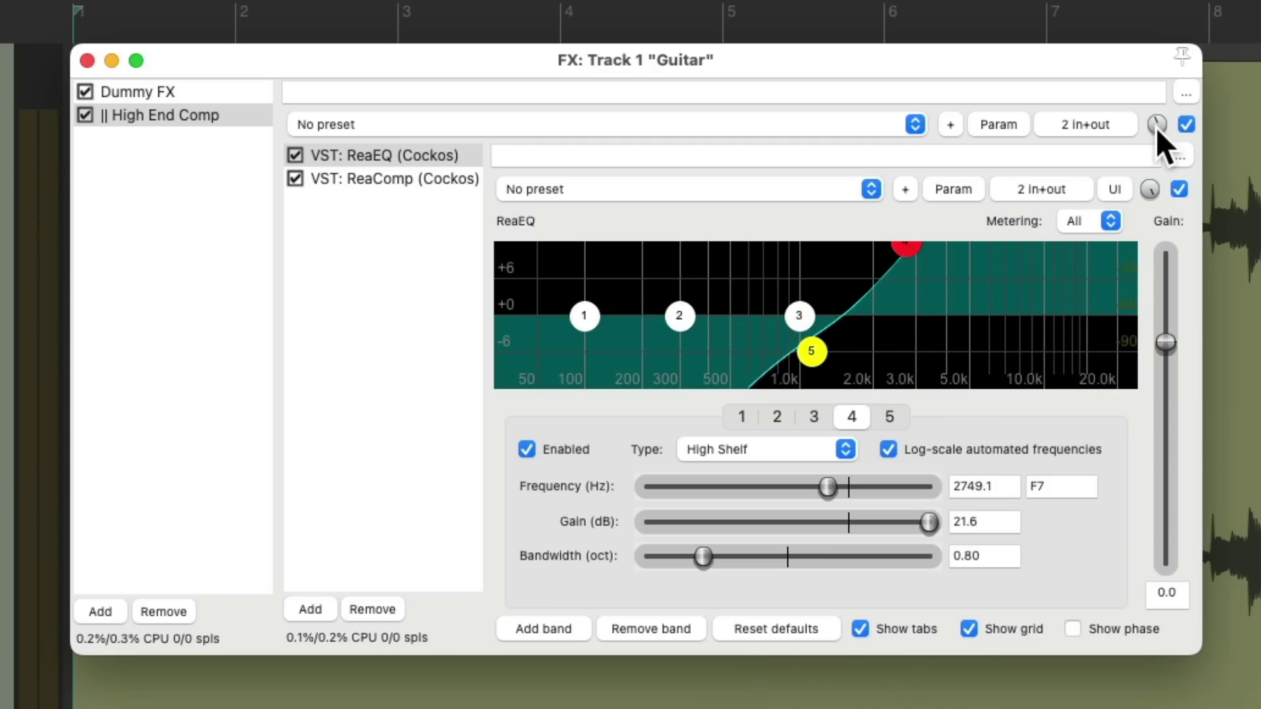
# Step: Compare bypass states again, re-enable both, and set High End Comp to about 33% wet
pyautogui.click(211, 92)
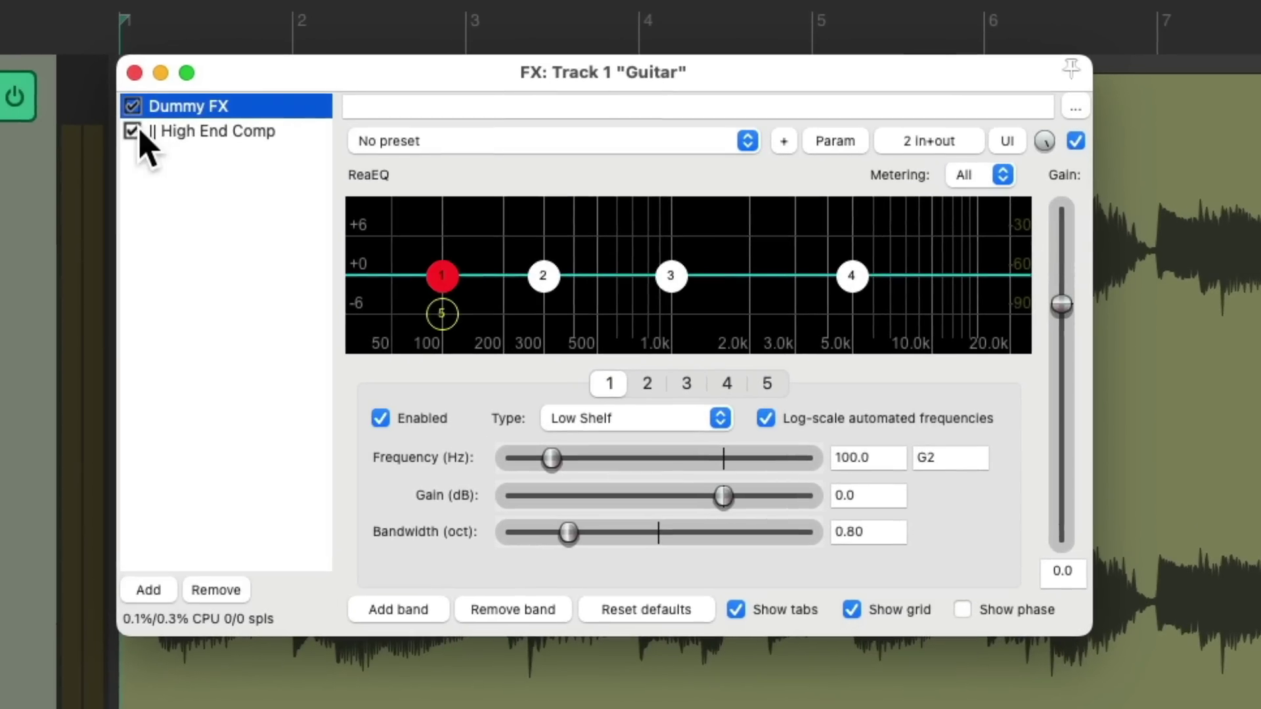
pyautogui.click(85, 115)
pyautogui.press('space')
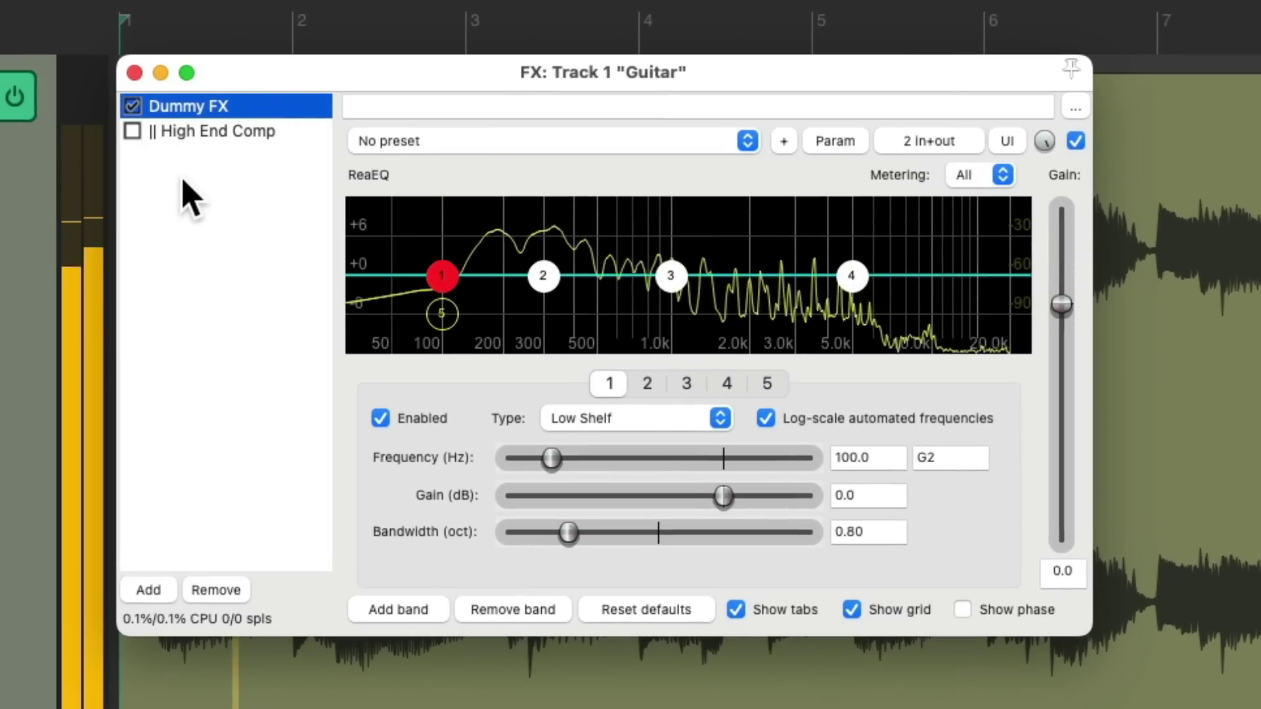
pyautogui.click(133, 106)
pyautogui.click(133, 107)
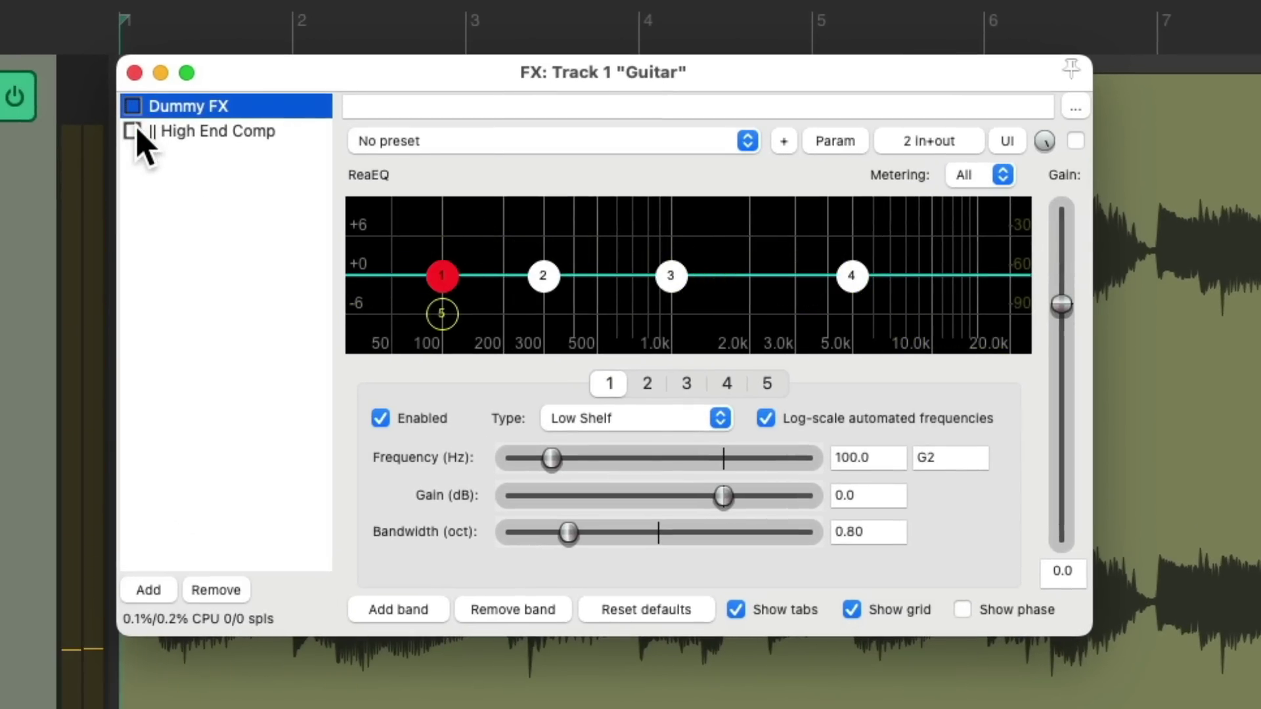
pyautogui.click(132, 131)
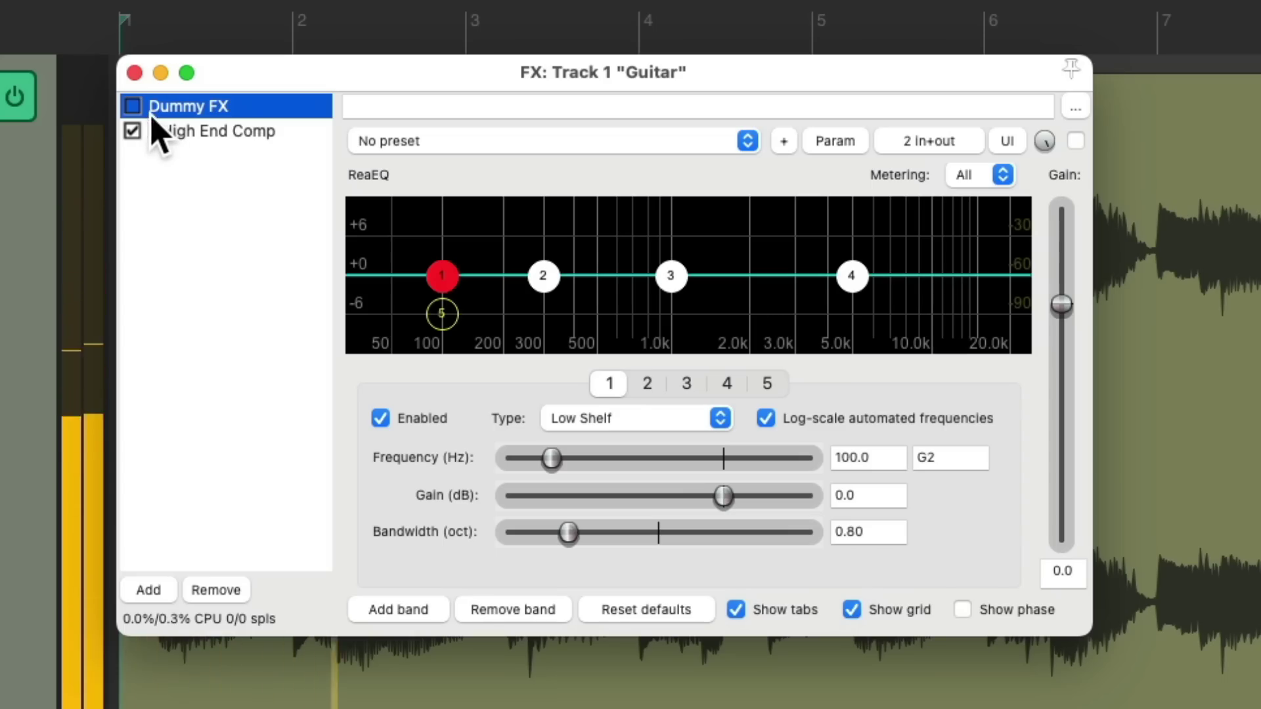
pyautogui.click(132, 106)
pyautogui.click(218, 131)
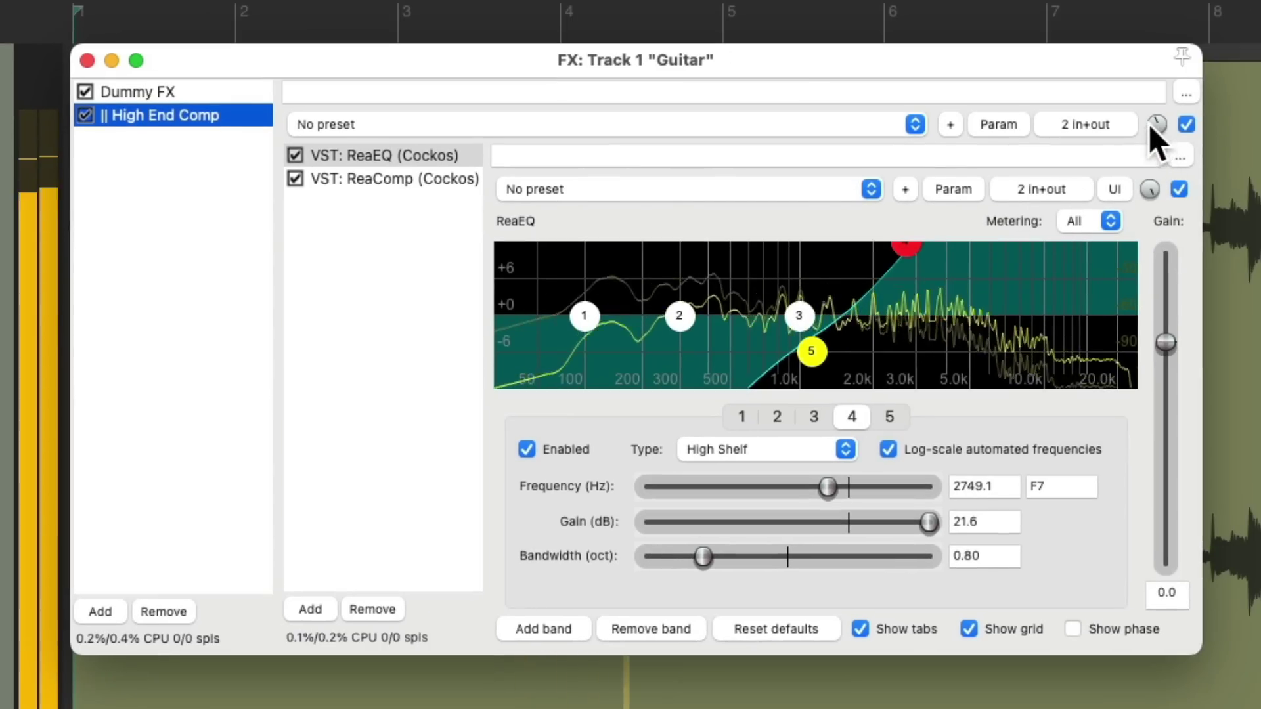
pyautogui.moveTo(1149, 124); pyautogui.dragTo(1148, 170)
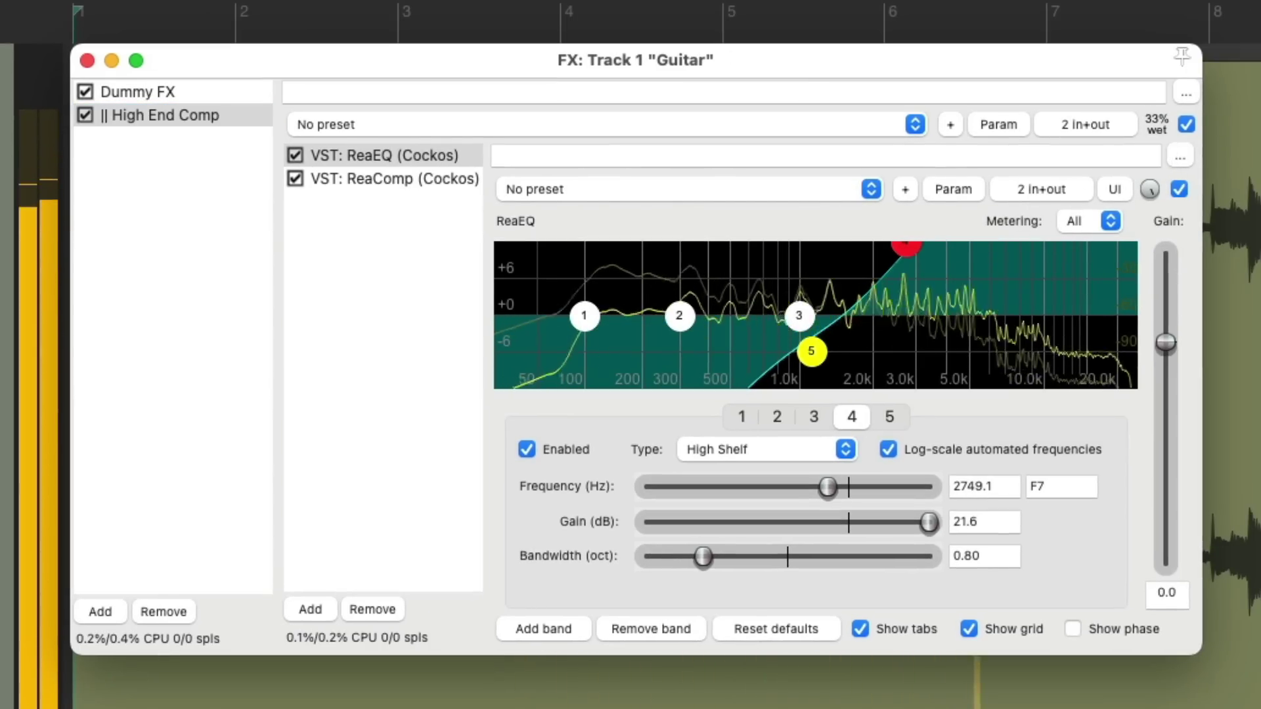
pyautogui.press('space')
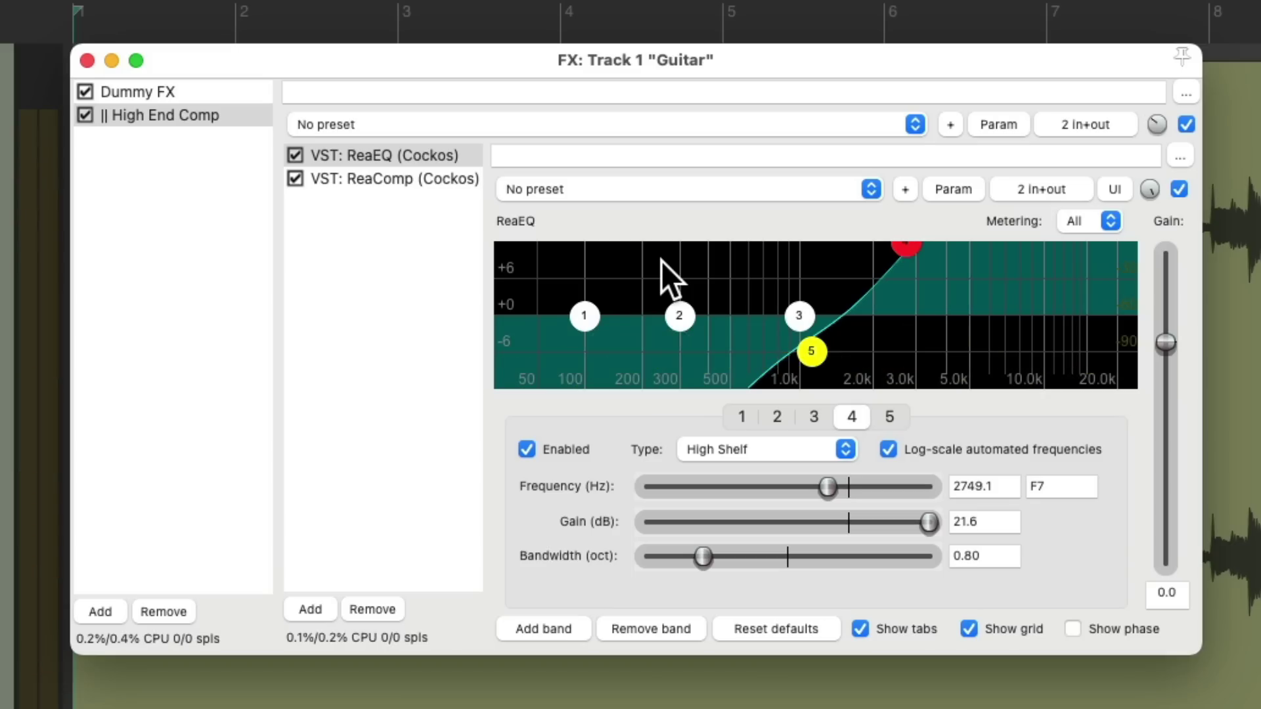
# Step: Bypass High End Comp and add a new ReaEQ and ReaComp to the chain
pyautogui.click(86, 116)
pyautogui.doubleClick(155, 172)
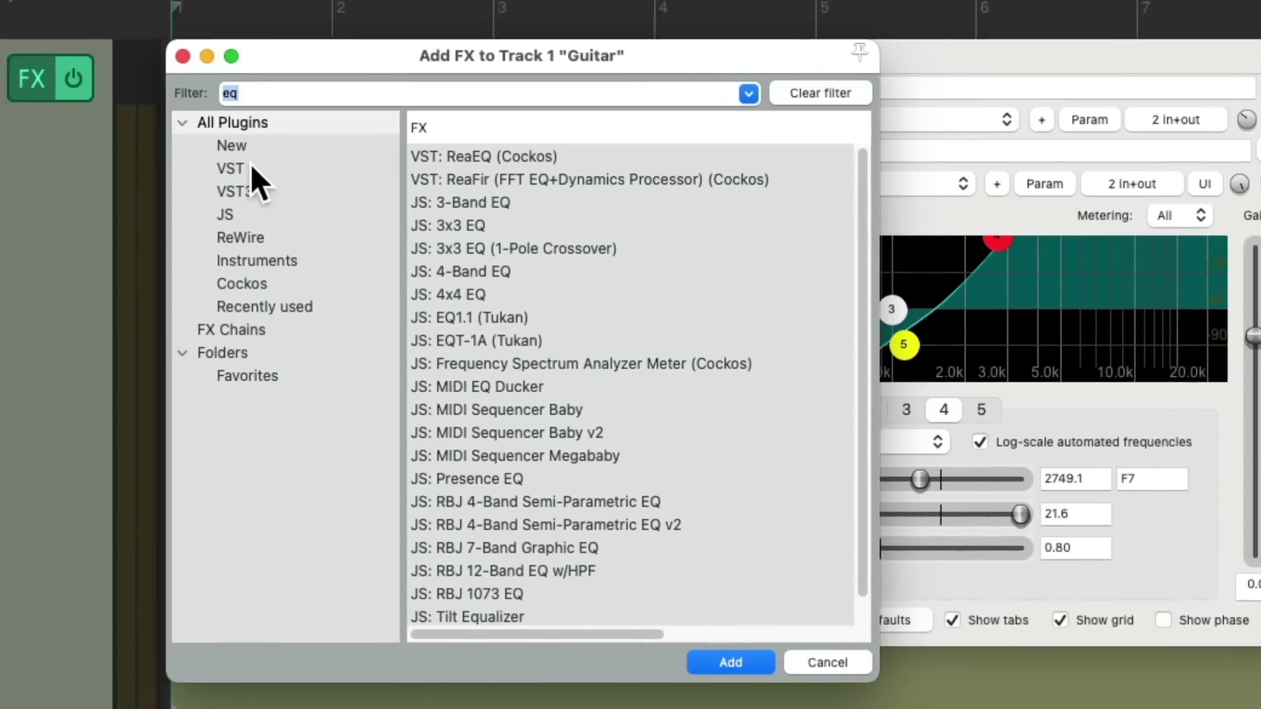
pyautogui.doubleClick(378, 152)
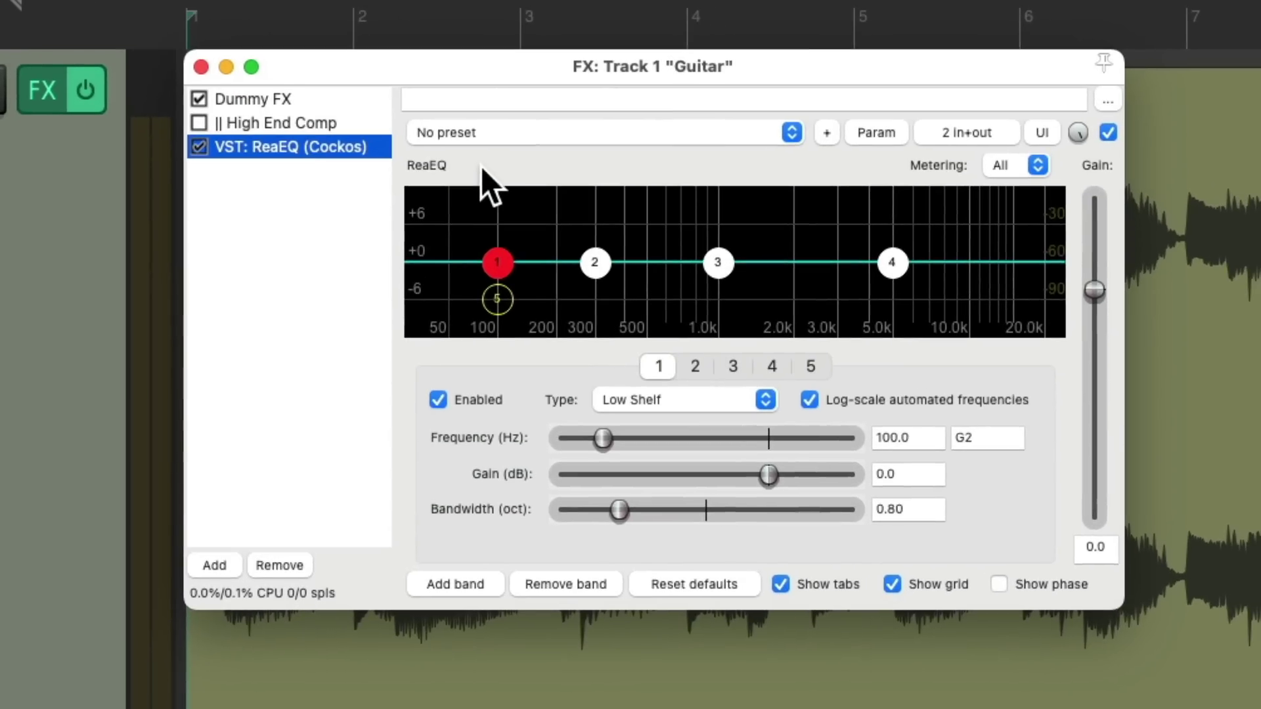
pyautogui.doubleClick(352, 204)
pyautogui.write('comp')
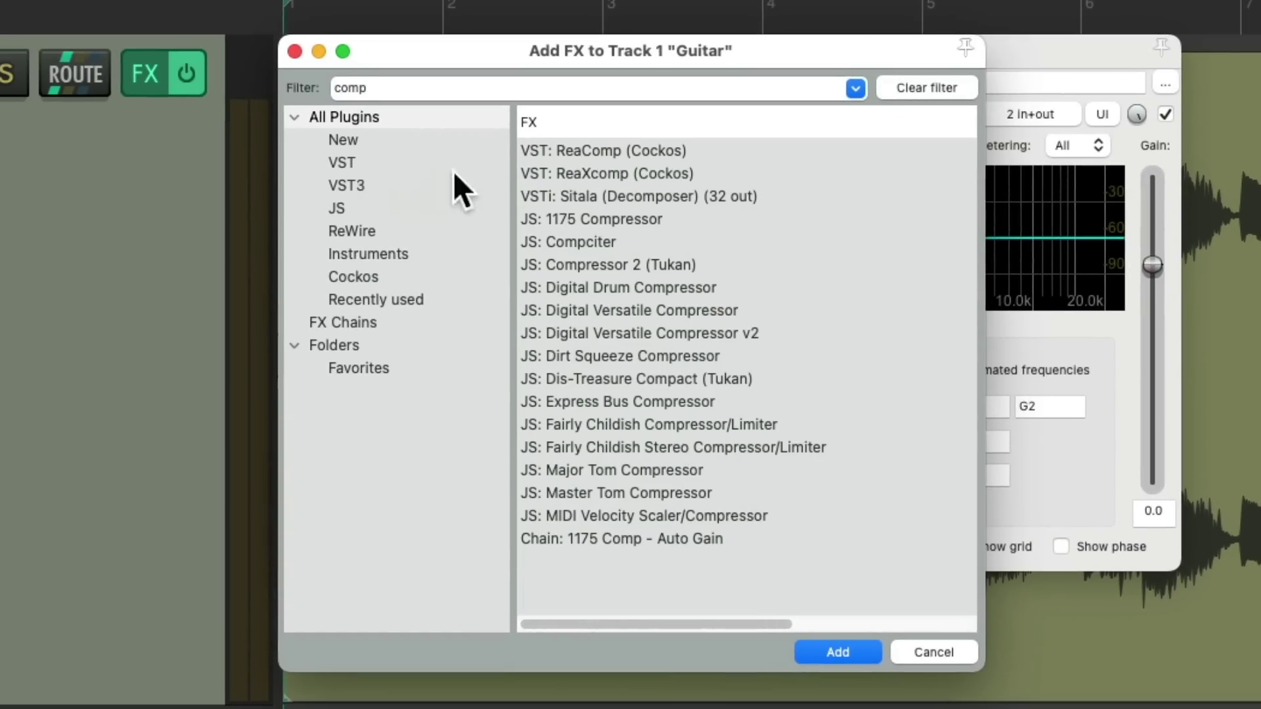
pyautogui.doubleClick(601, 152)
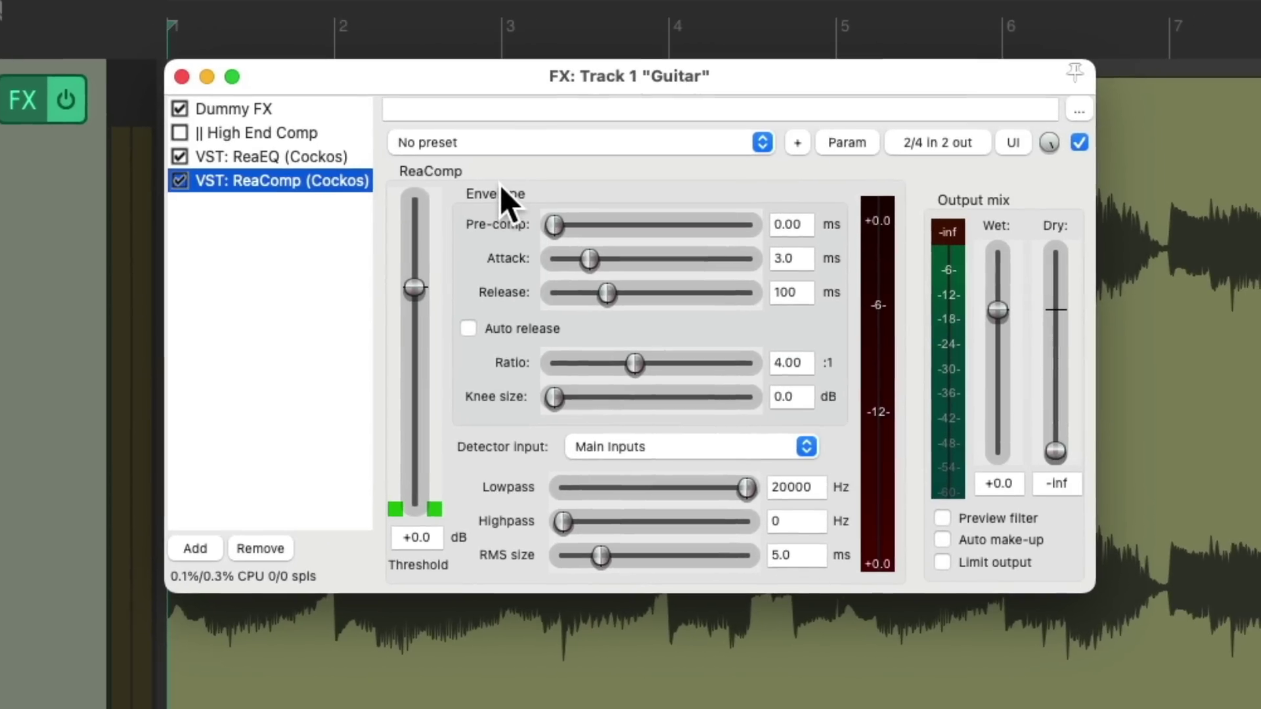
# Step: Group the new ReaEQ and ReaComp into 'Low End Comp' running in parallel with previous FX
pyautogui.click(299, 158)
pyautogui.keyDown('shift'); pyautogui.click(297, 179); pyautogui.keyUp('shift')
pyautogui.rightClick(292, 157)
pyautogui.click(313, 253)
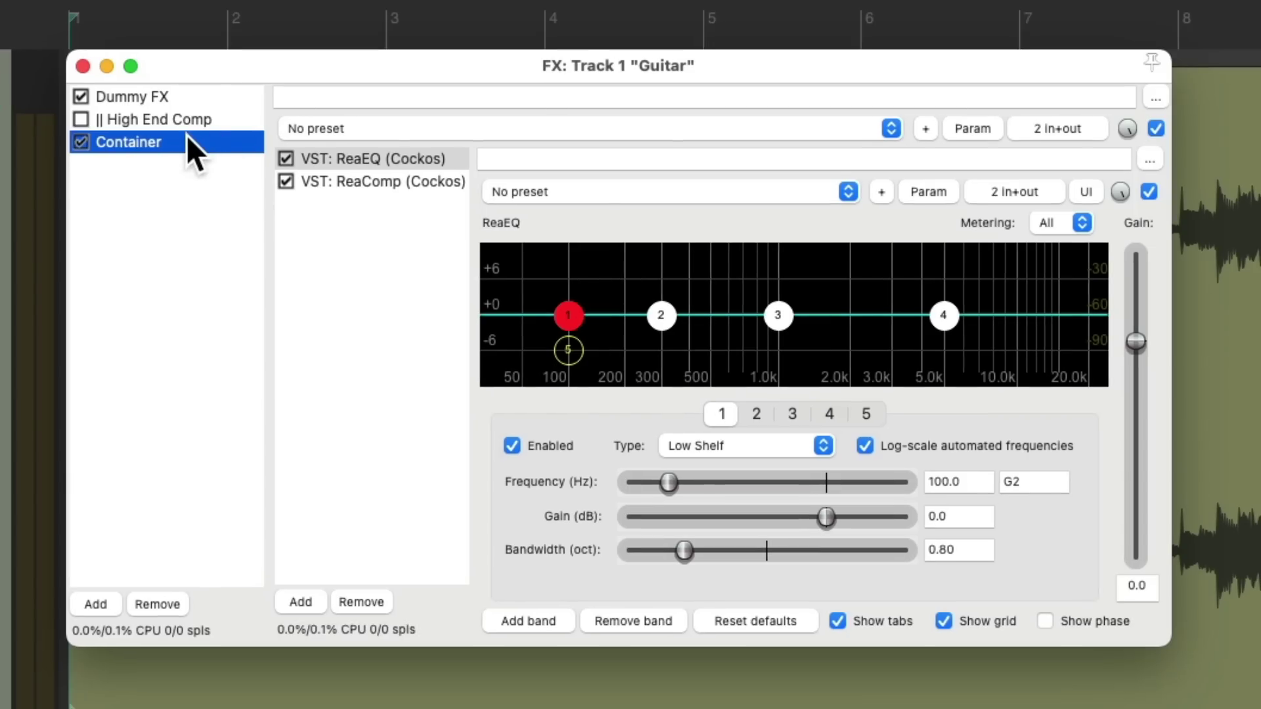
pyautogui.press('F2')
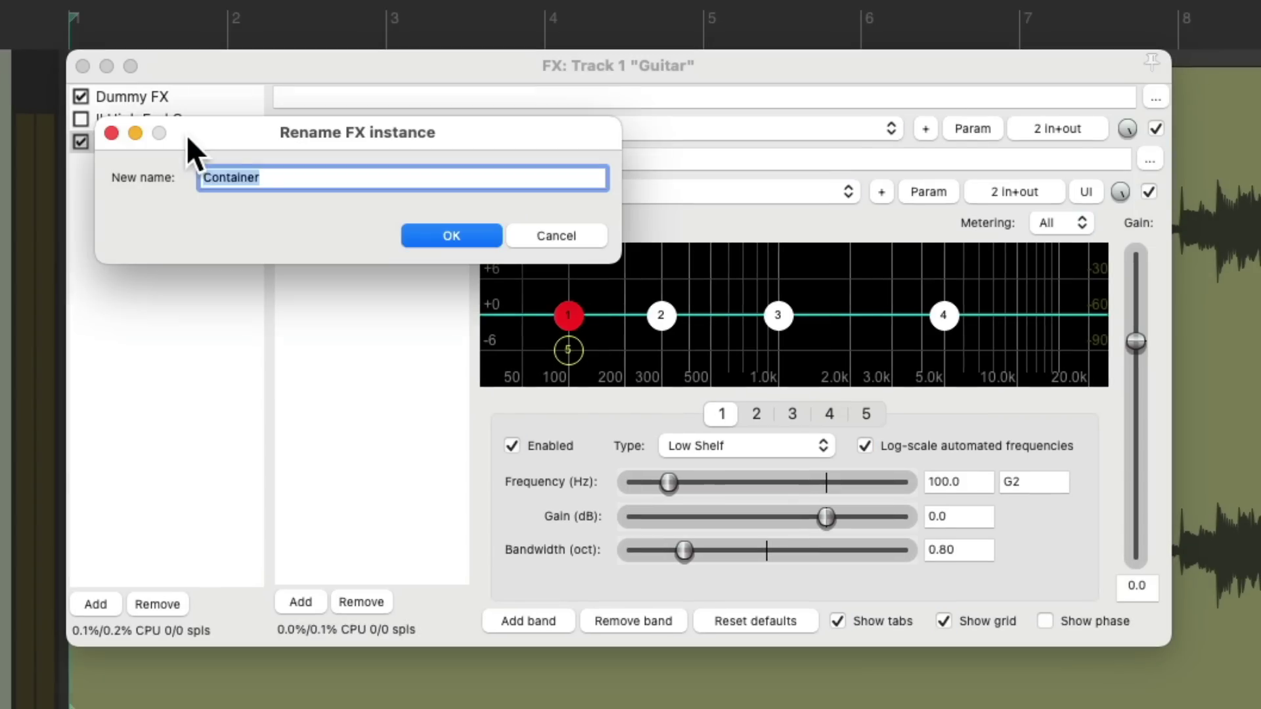
pyautogui.write('Low End Comp')
pyautogui.press('Return')
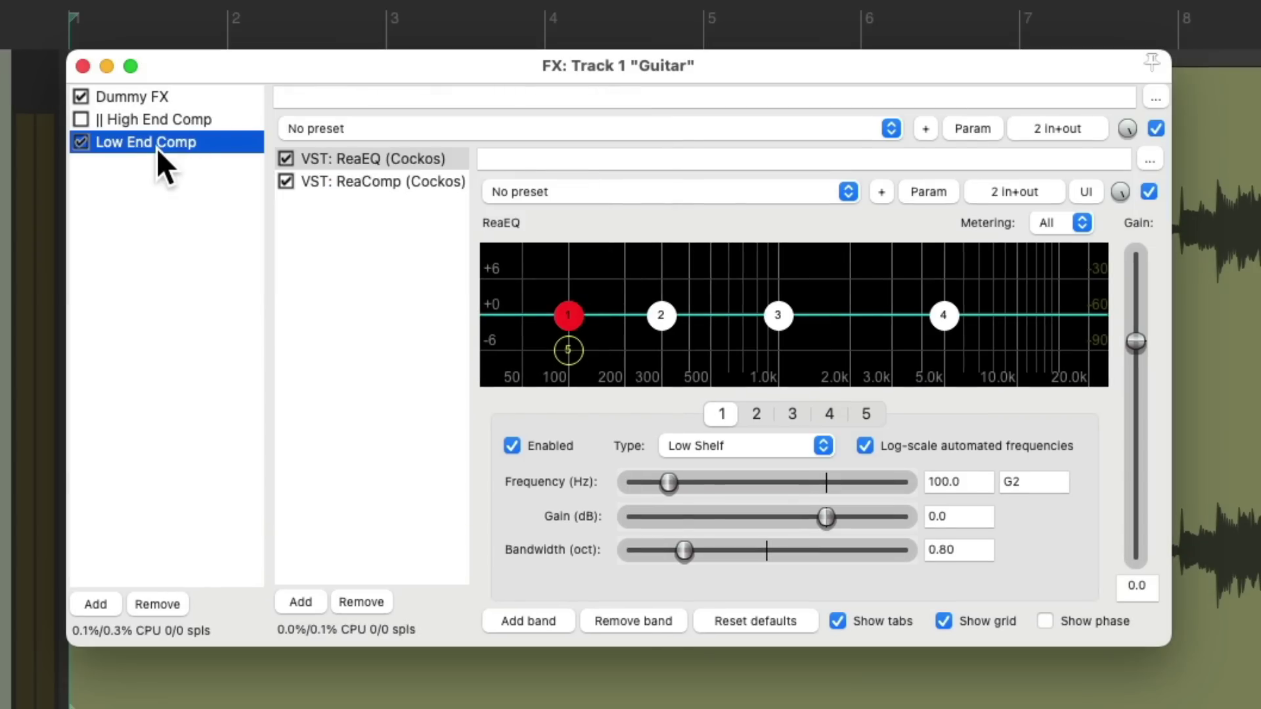
pyautogui.rightClick(156, 148)
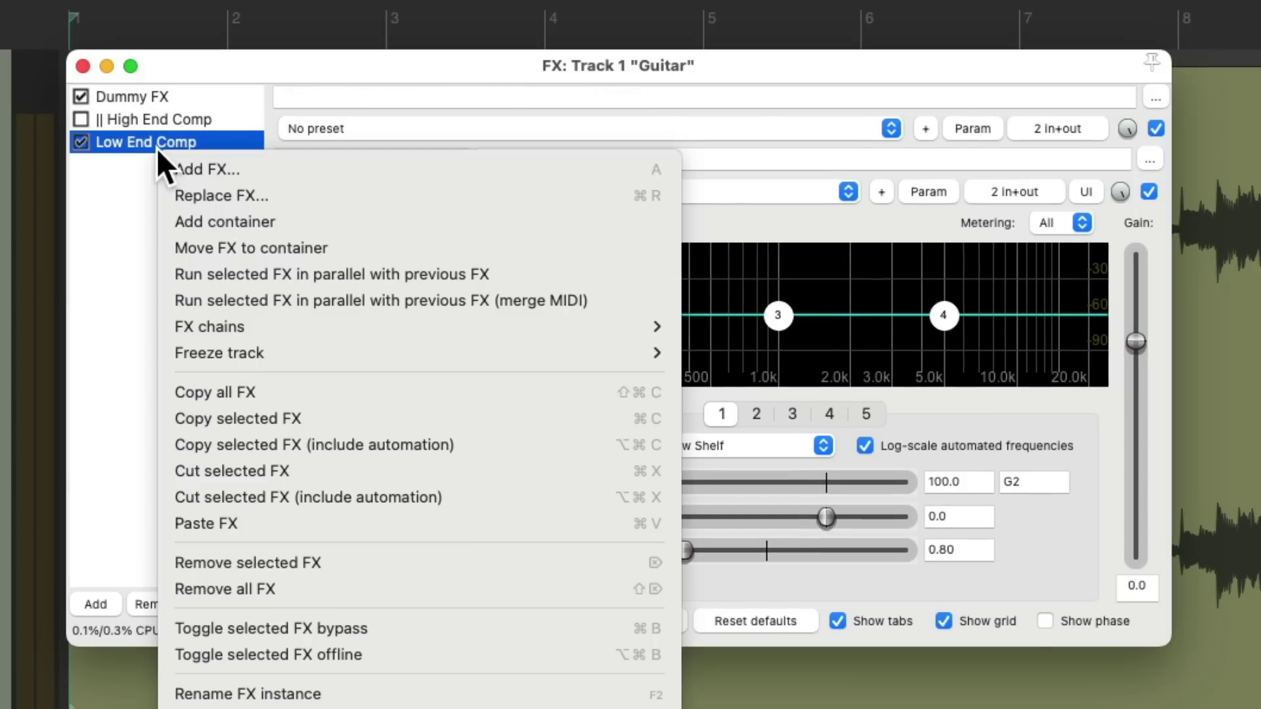
pyautogui.click(184, 274)
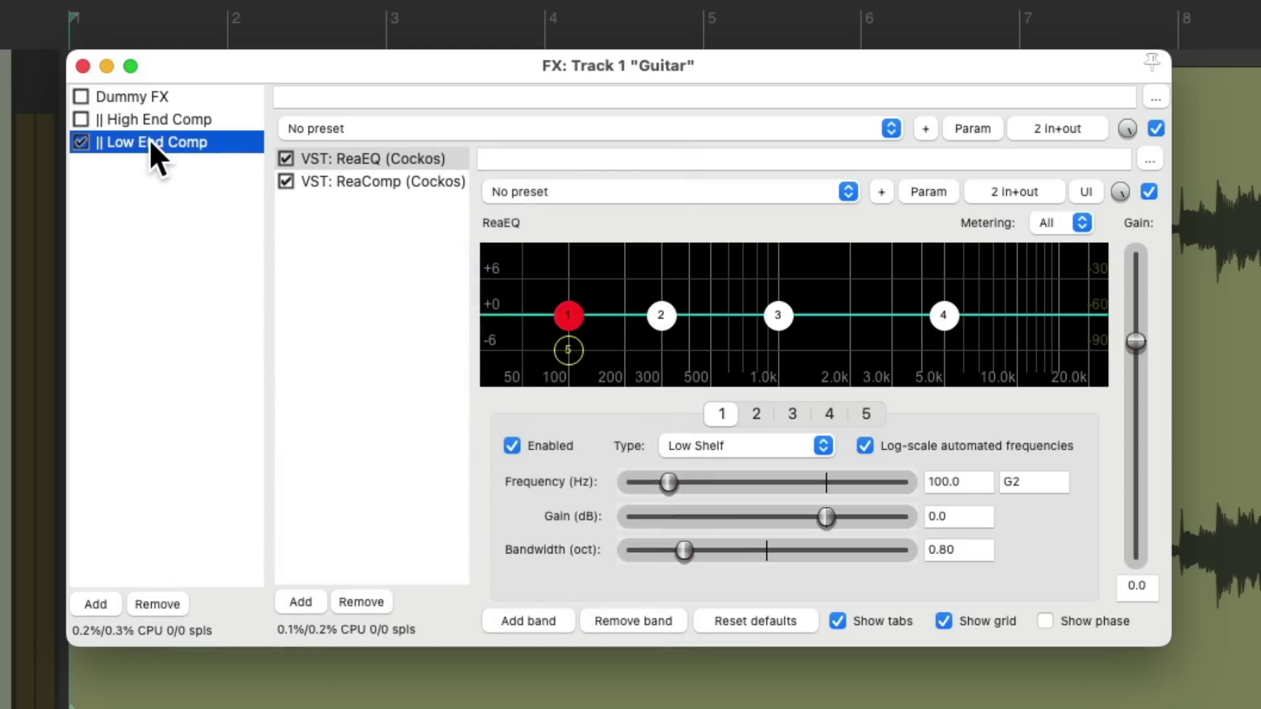
# Step: Make ReaEQ band 5 a low pass at about 307.6 Hz
pyautogui.click(375, 158)
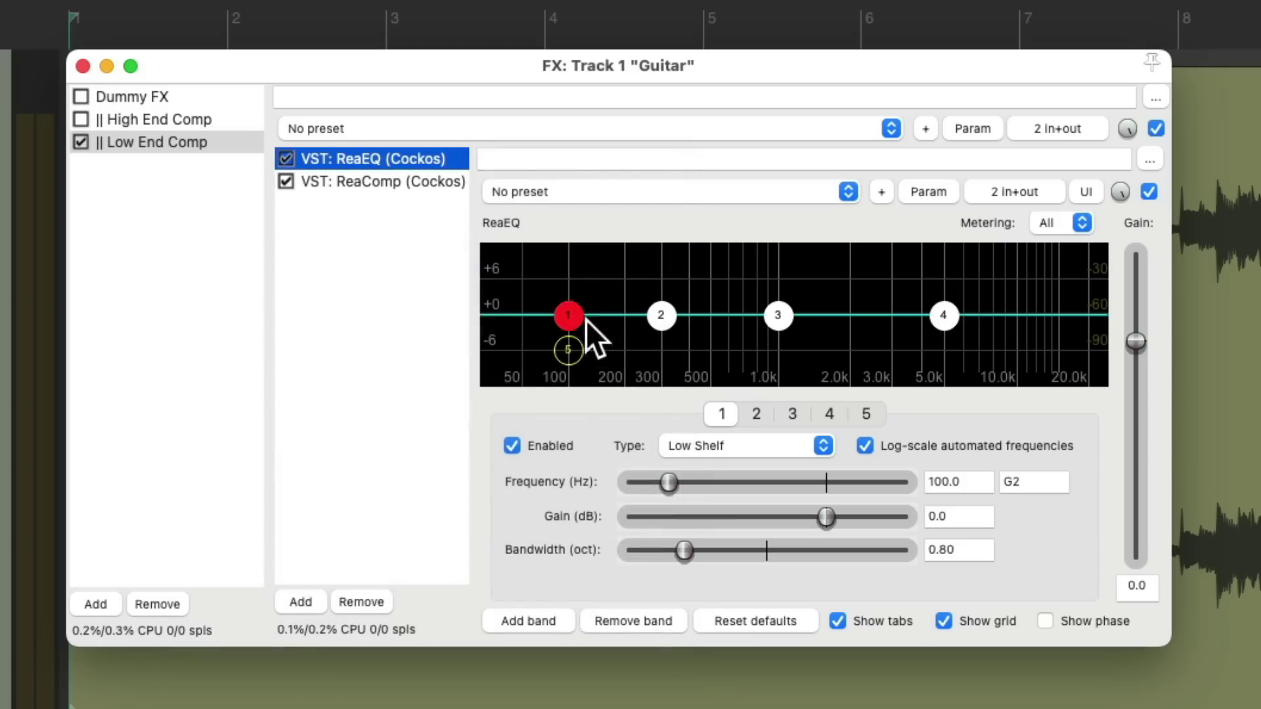
pyautogui.doubleClick(568, 349)
pyautogui.click(722, 446)
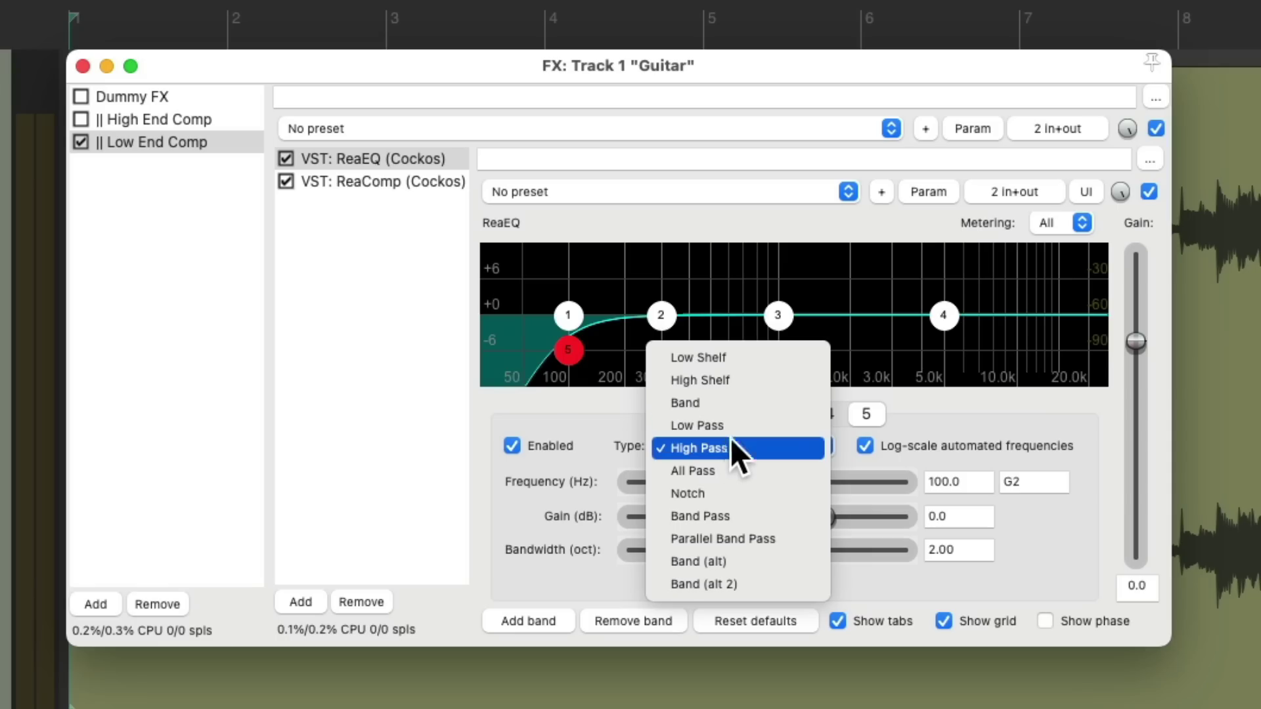
pyautogui.click(732, 427)
pyautogui.moveTo(569, 349); pyautogui.dragTo(669, 344)
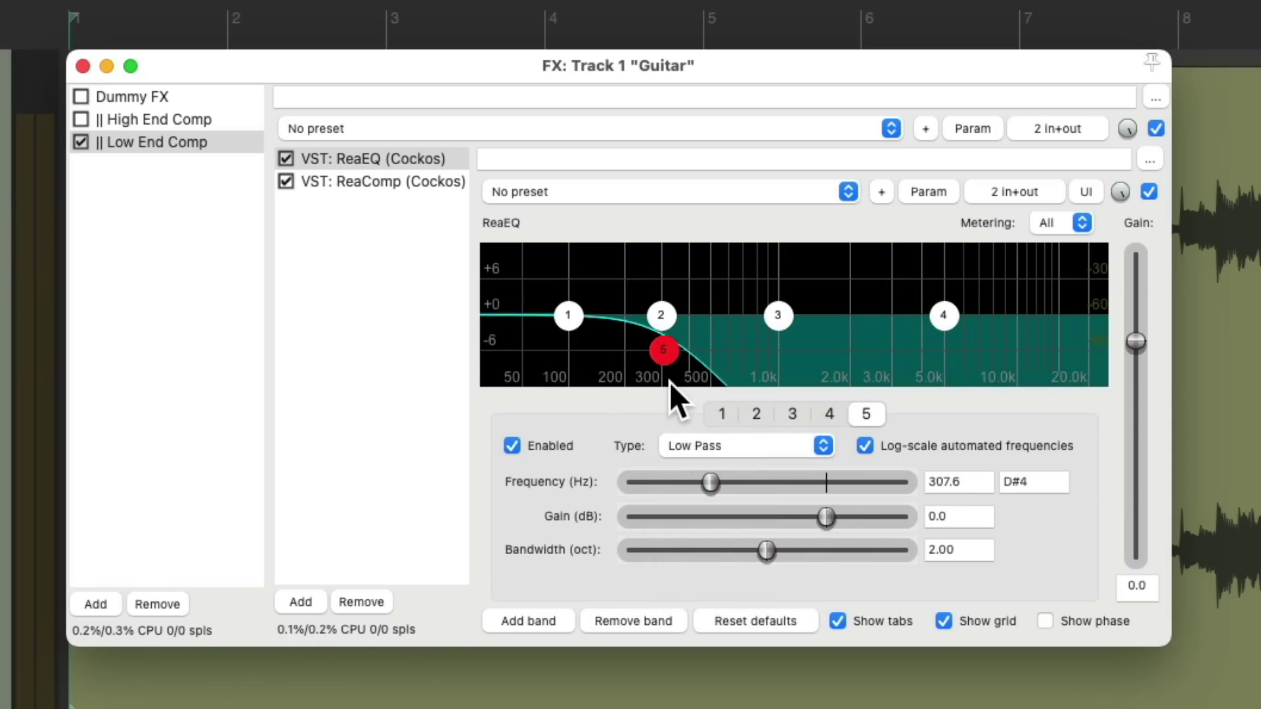
# Step: Lower the Low End Comp ReaComp threshold to -27.2 dB while listening
pyautogui.click(423, 183)
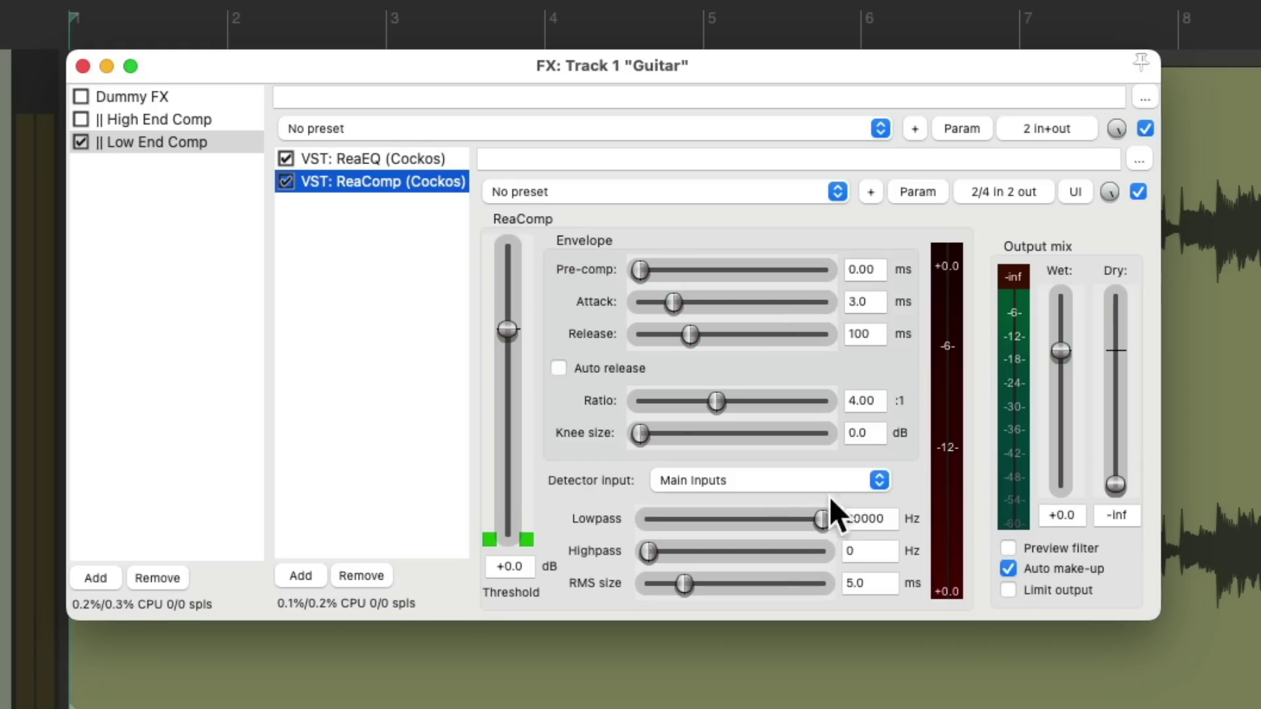
pyautogui.press('space')
pyautogui.moveTo(503, 325); pyautogui.dragTo(508, 451)
pyautogui.press('space')
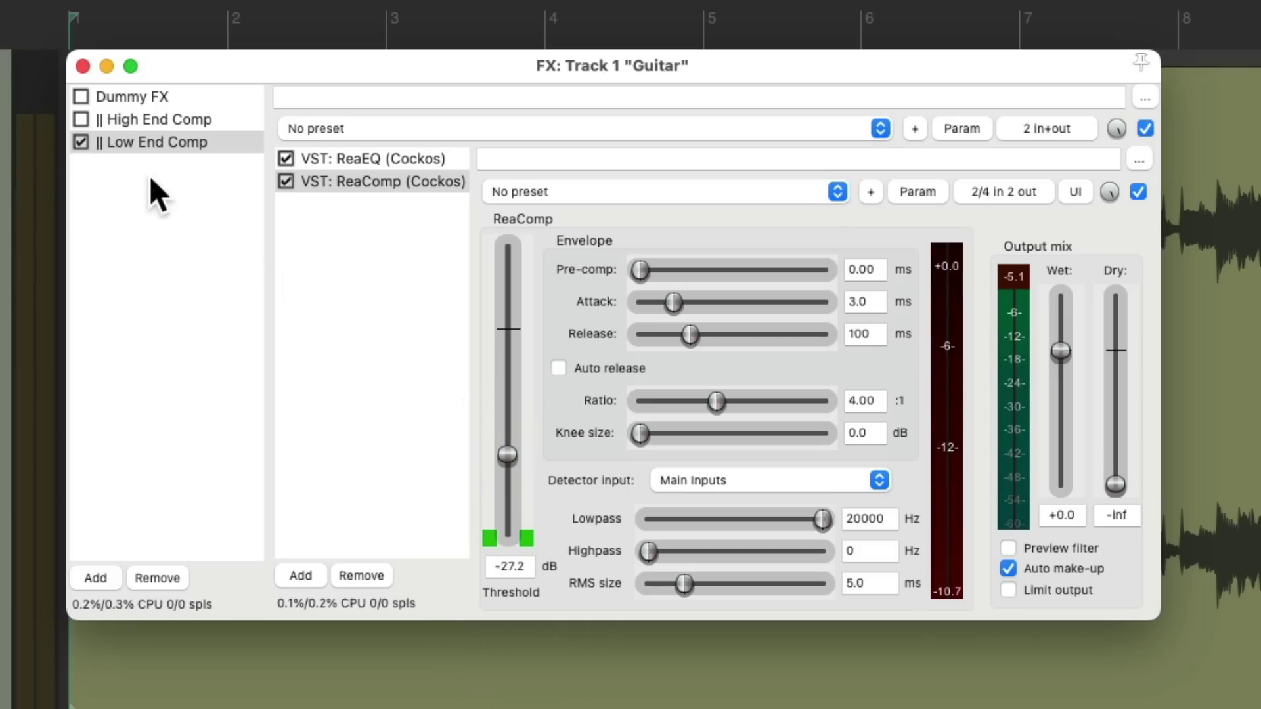
# Step: Re-enable Dummy FX and set Low End Comp to 14% wet during playback
pyautogui.click(78, 96)
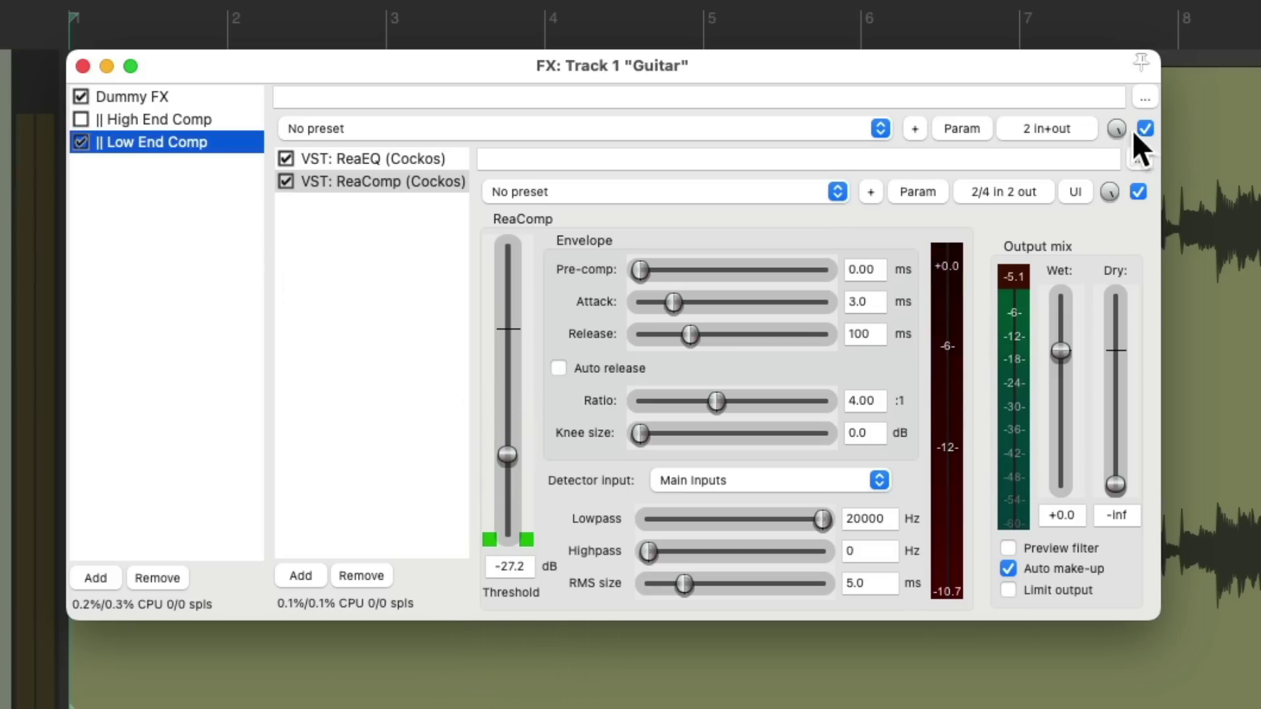
pyautogui.moveTo(1116, 128); pyautogui.dragTo(1117, 129)
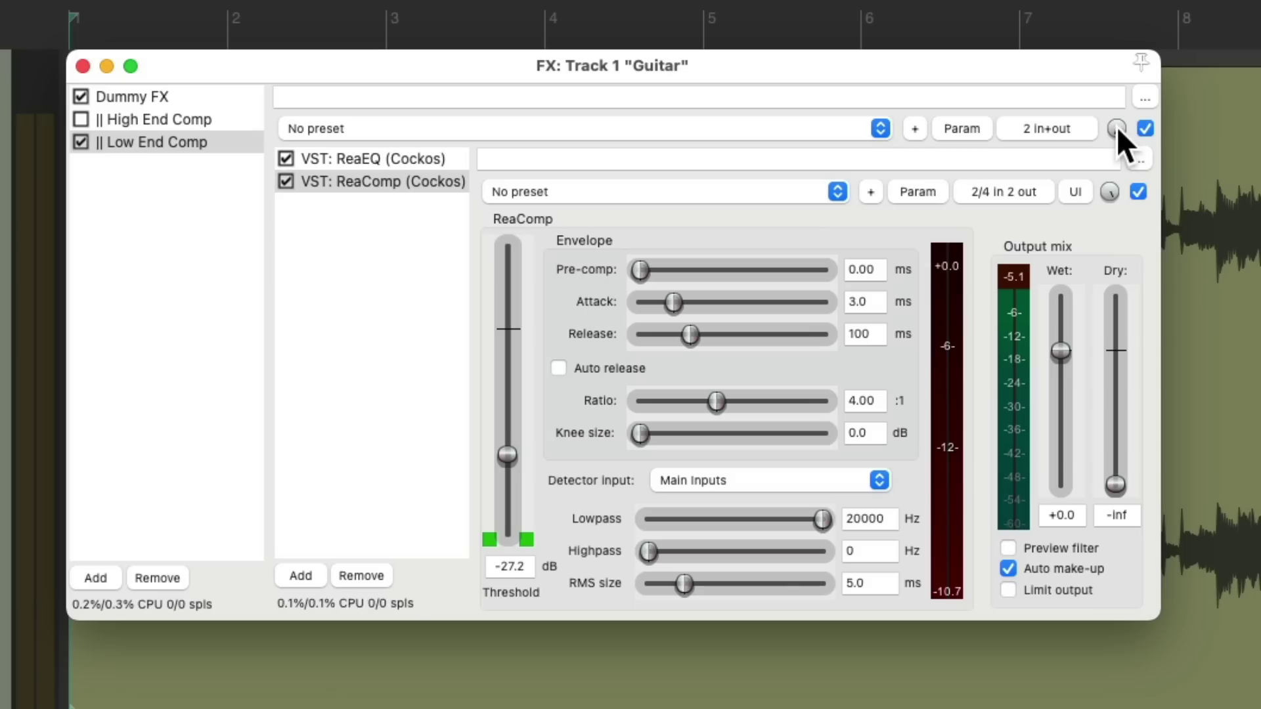
pyautogui.press('space')
pyautogui.moveTo(1116, 129)
pyautogui.mouseDown()
pyautogui.moveTo(1117, 158)
pyautogui.moveTo(1116, 139)
pyautogui.mouseUp()
pyautogui.press('space')
# Step: Re-enable High End Comp and blend it to about 43% wet
pyautogui.click(216, 117)
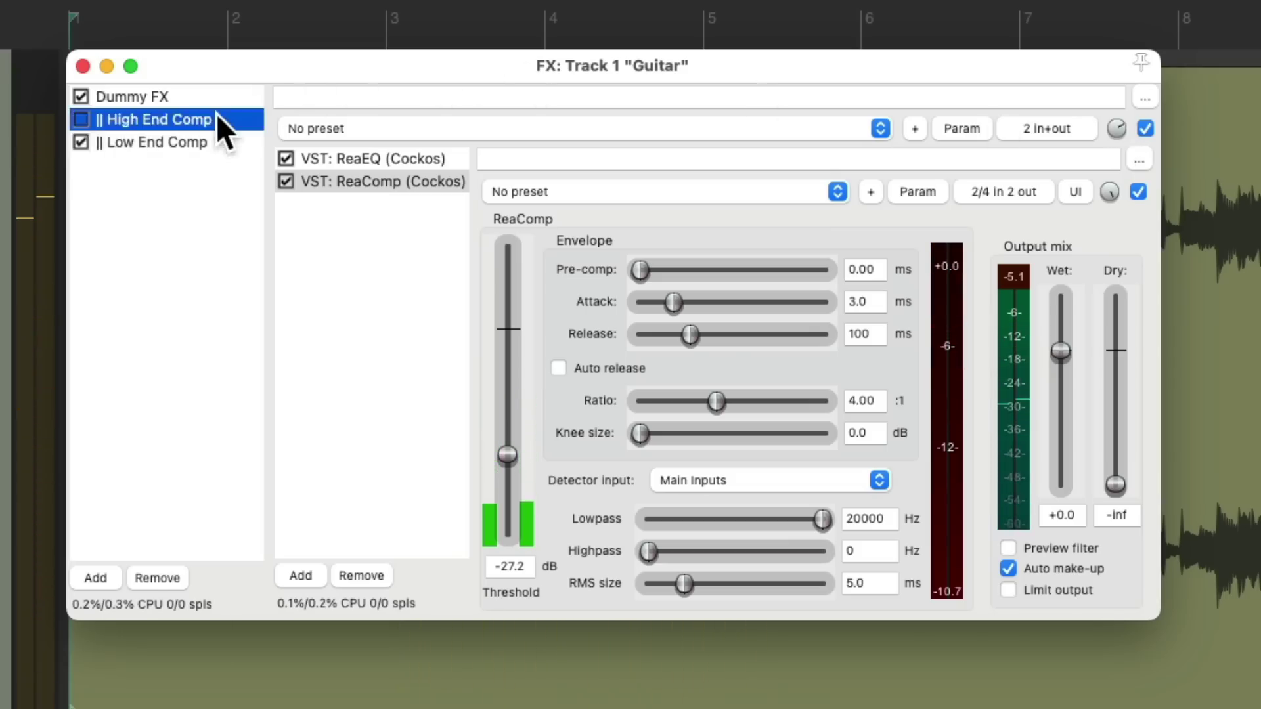
pyautogui.click(81, 118)
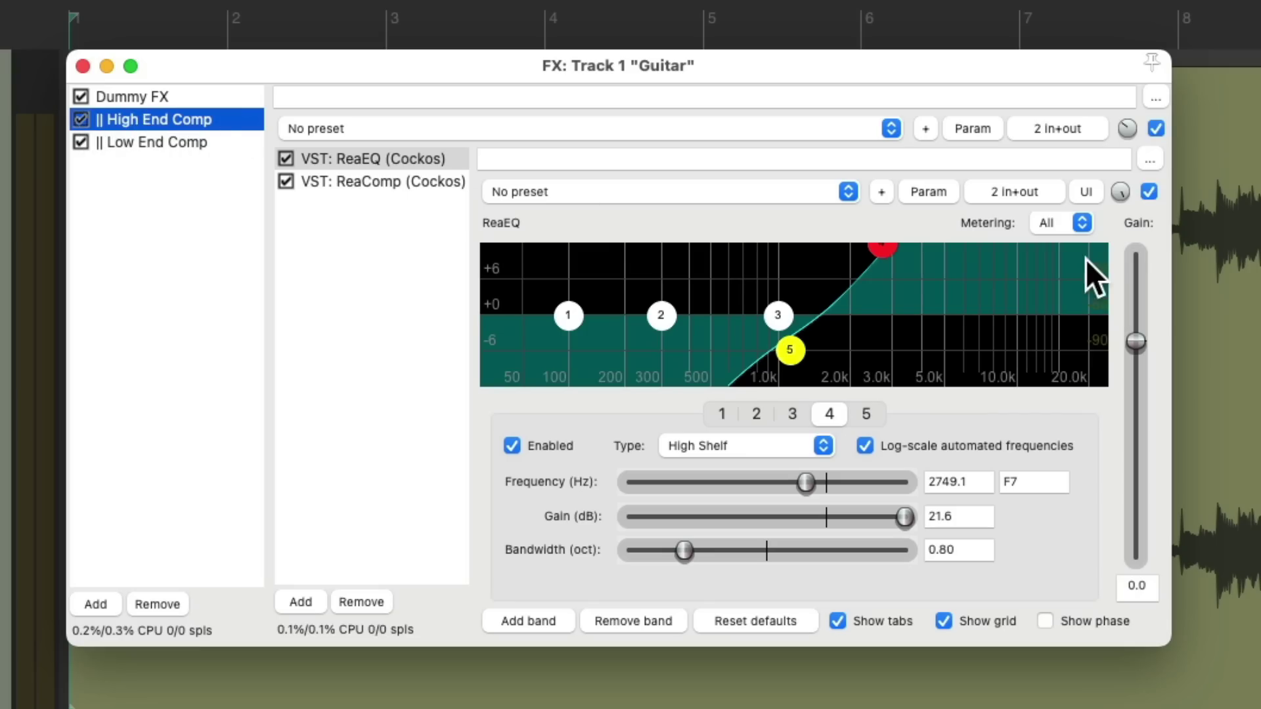
pyautogui.press('space')
pyautogui.moveTo(1124, 127); pyautogui.dragTo(1127, 131)
pyautogui.click(247, 119)
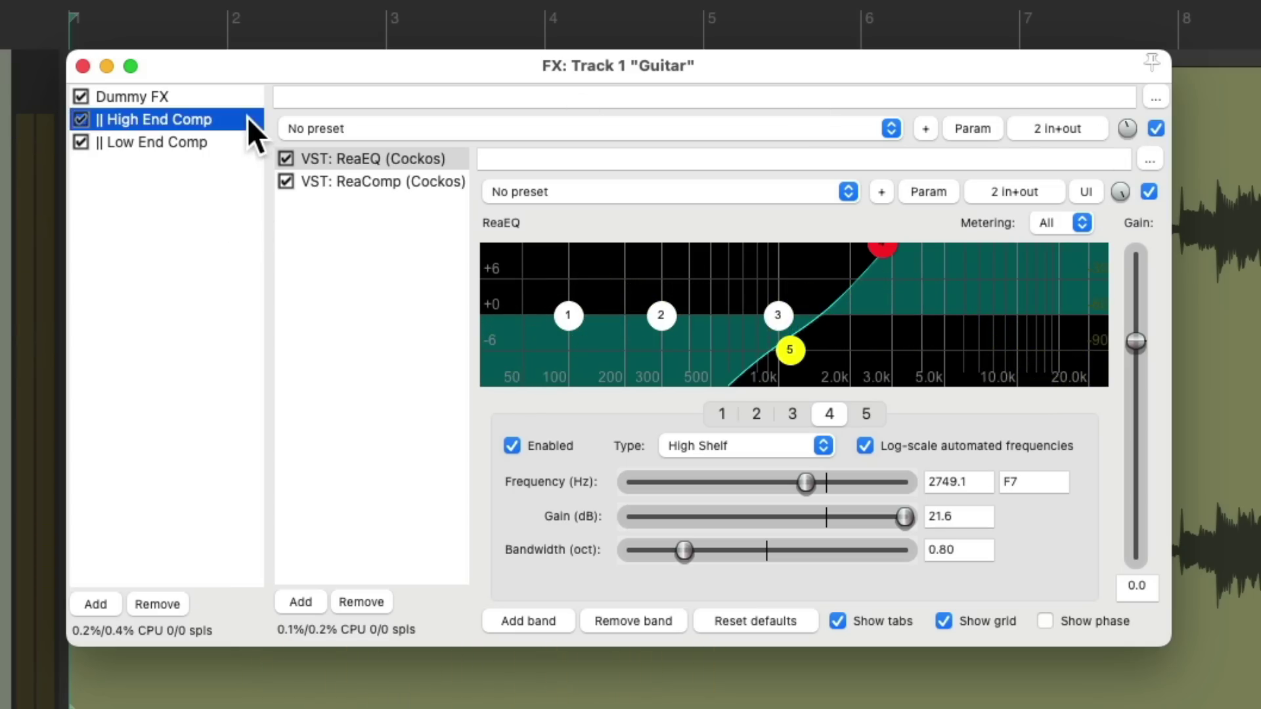
pyautogui.click(249, 141)
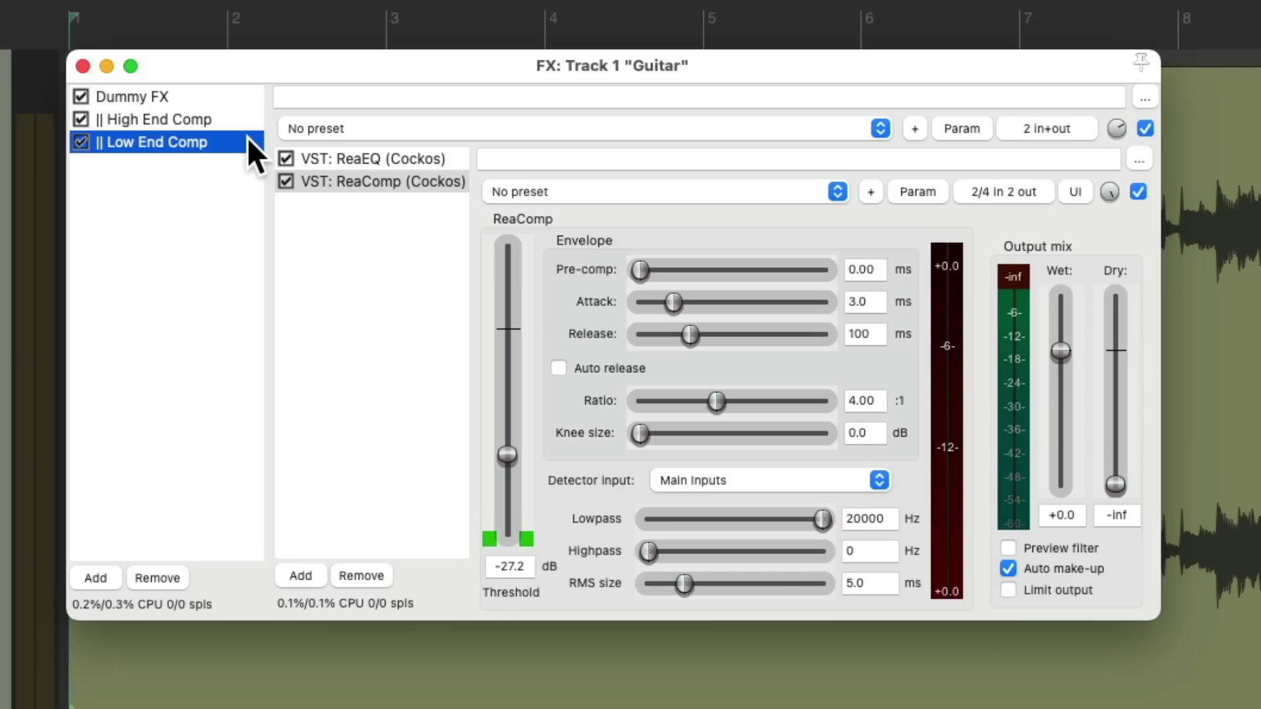
# Step: Compare High End Comp and Low End Comp by toggling their bypasses during playback
pyautogui.click(216, 97)
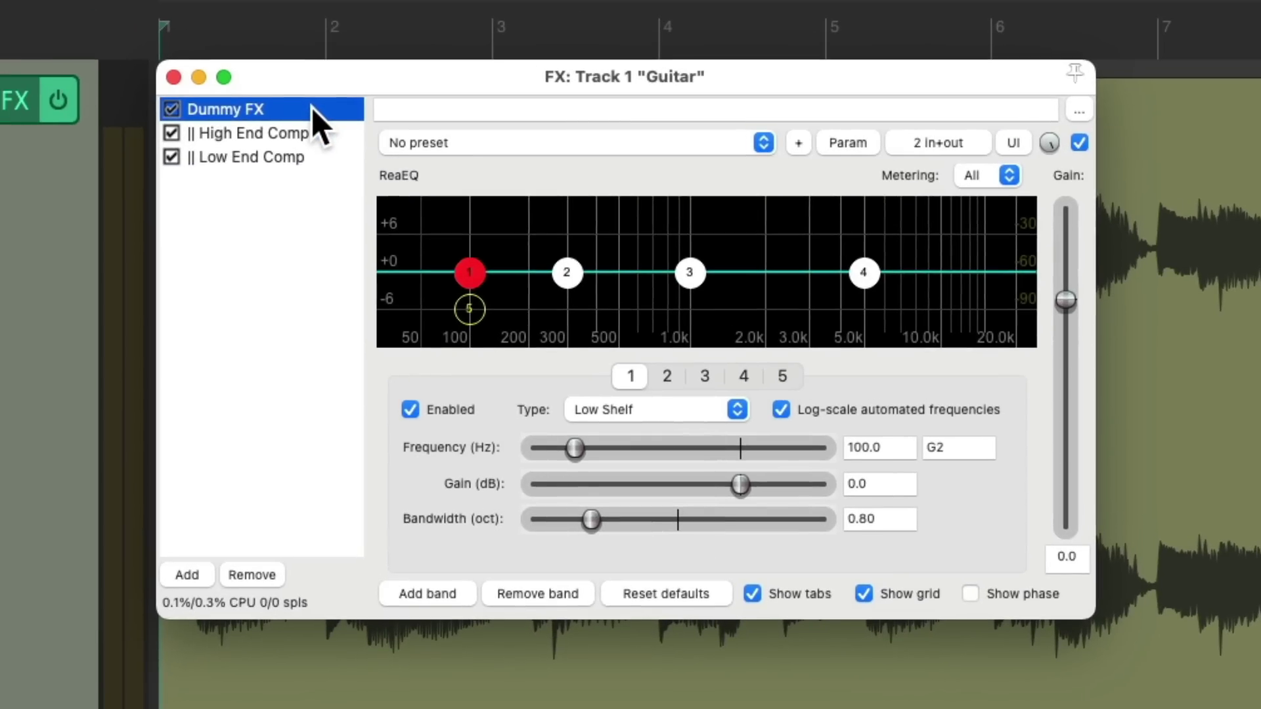
pyautogui.click(175, 134)
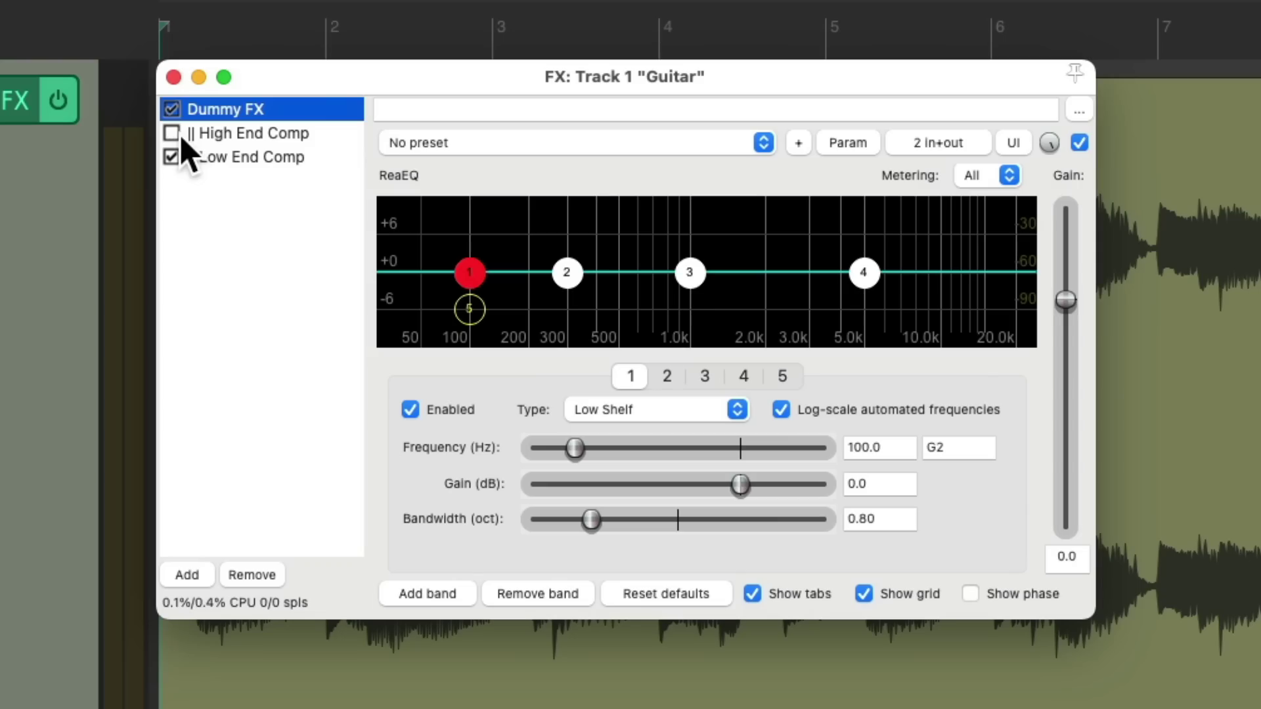
pyautogui.press('space')
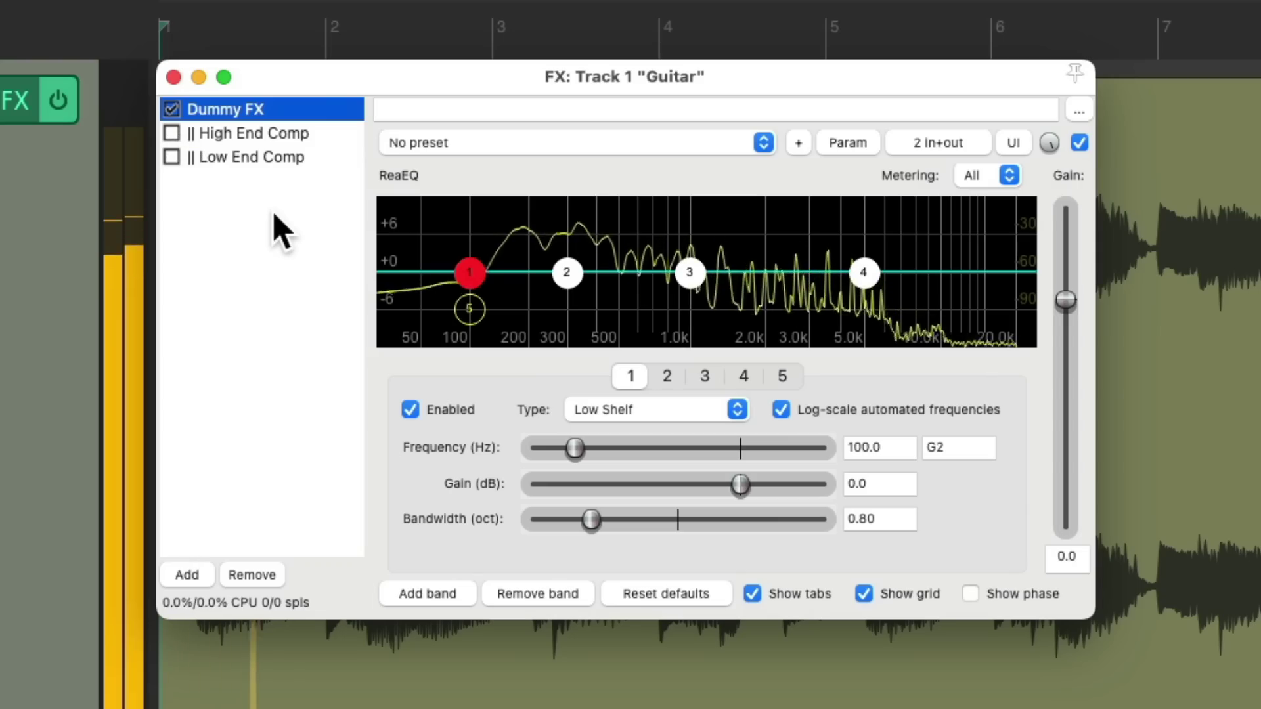
pyautogui.press('space')
pyautogui.click(171, 157)
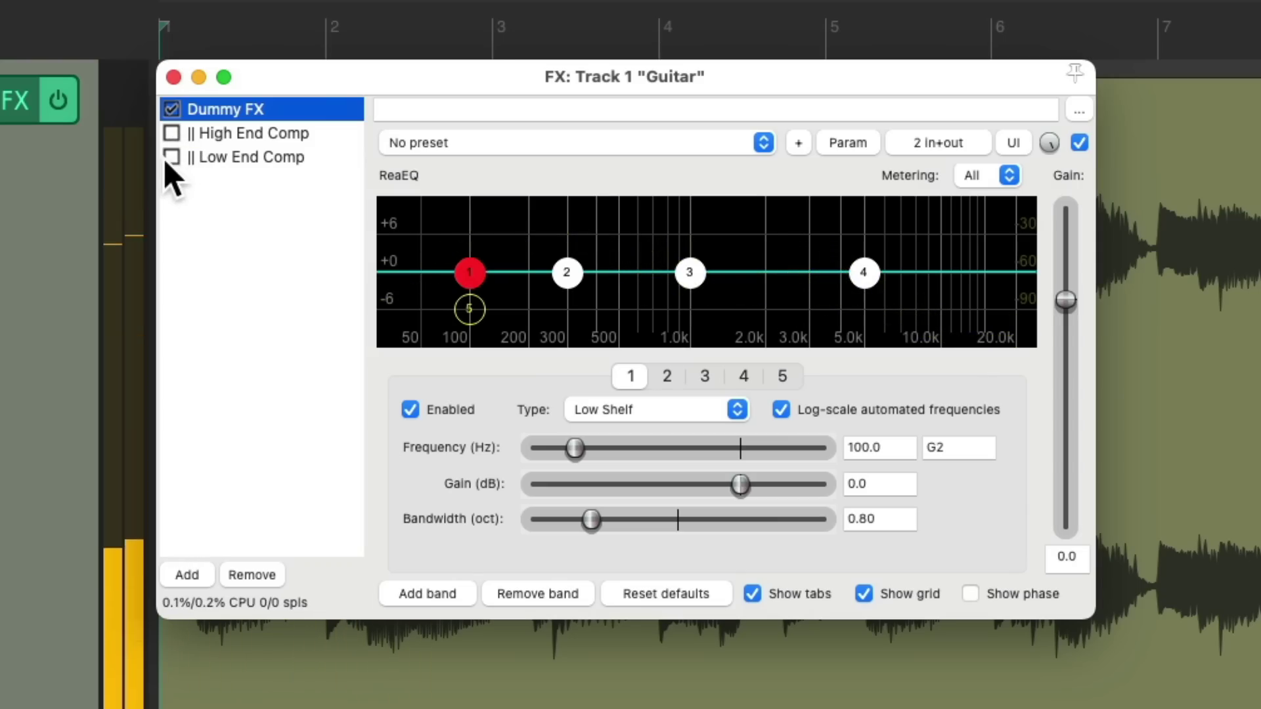
pyautogui.press('space')
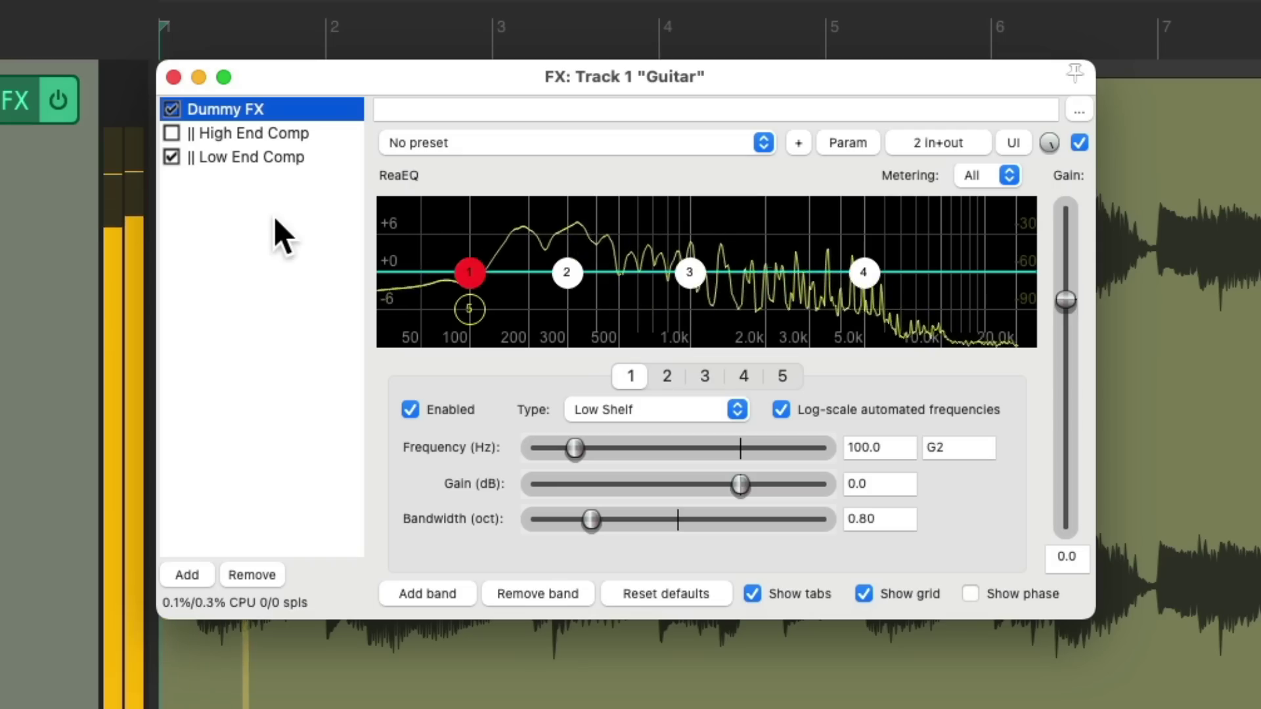
pyautogui.press('space')
pyautogui.click(171, 133)
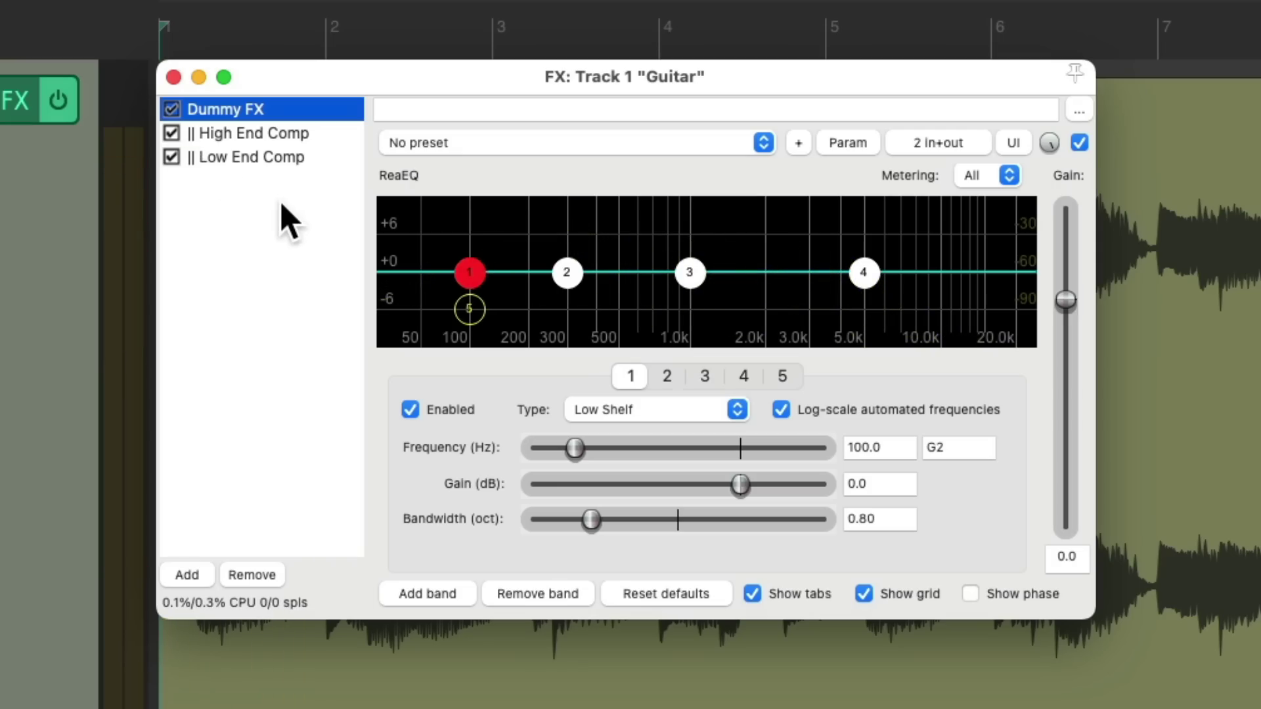
pyautogui.press('space')
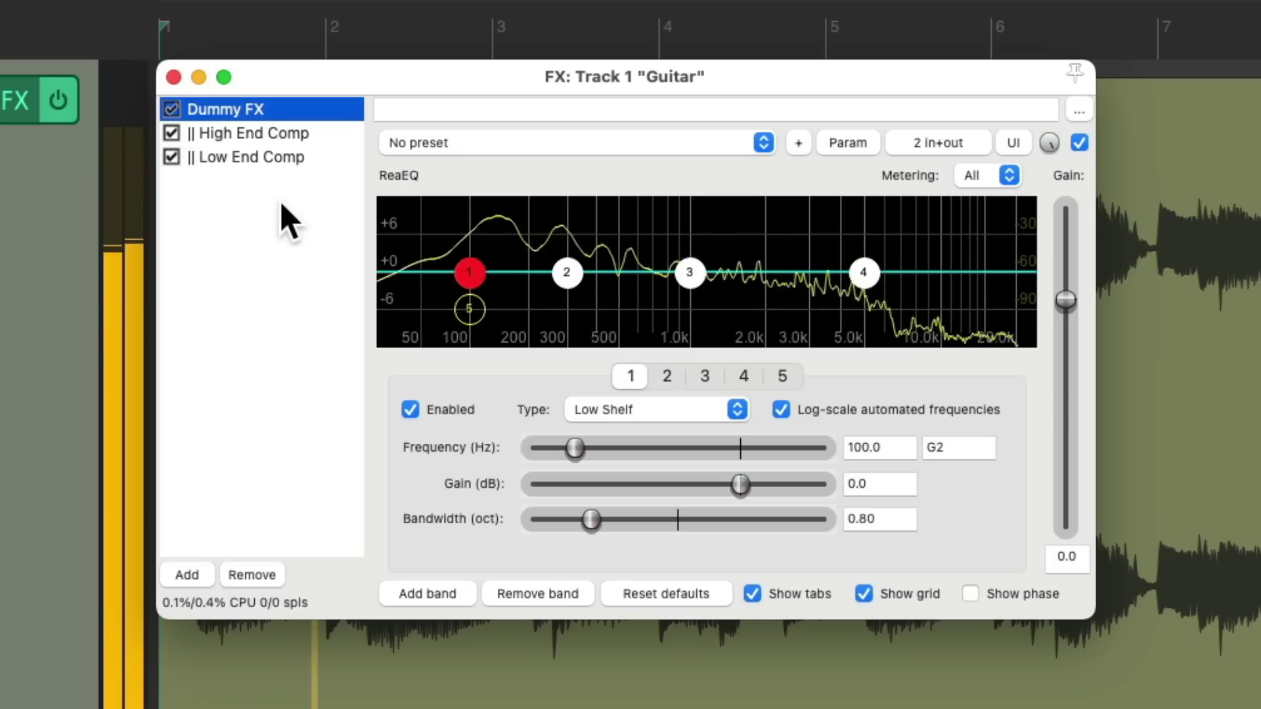
# Step: Inspect both containers' chains, then toggle the whole track FX bypass off and on
pyautogui.click(305, 134)
pyautogui.click(304, 157)
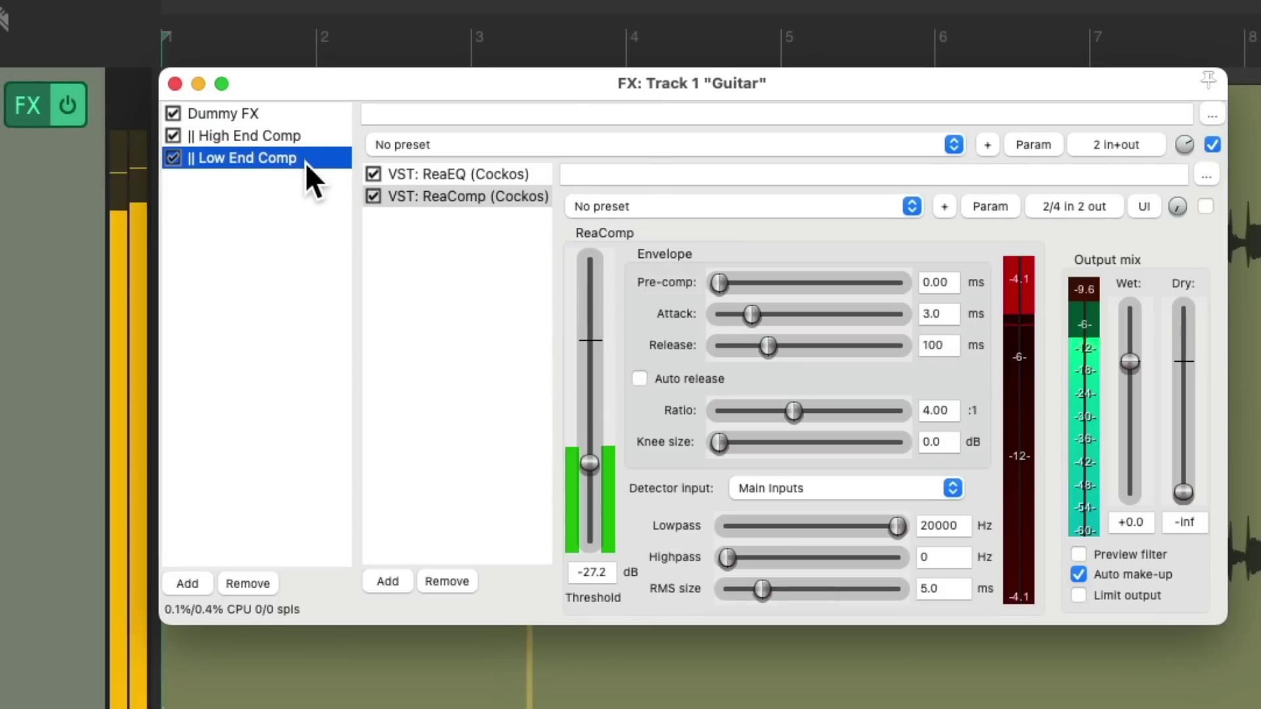
pyautogui.click(295, 254)
pyautogui.click(76, 113)
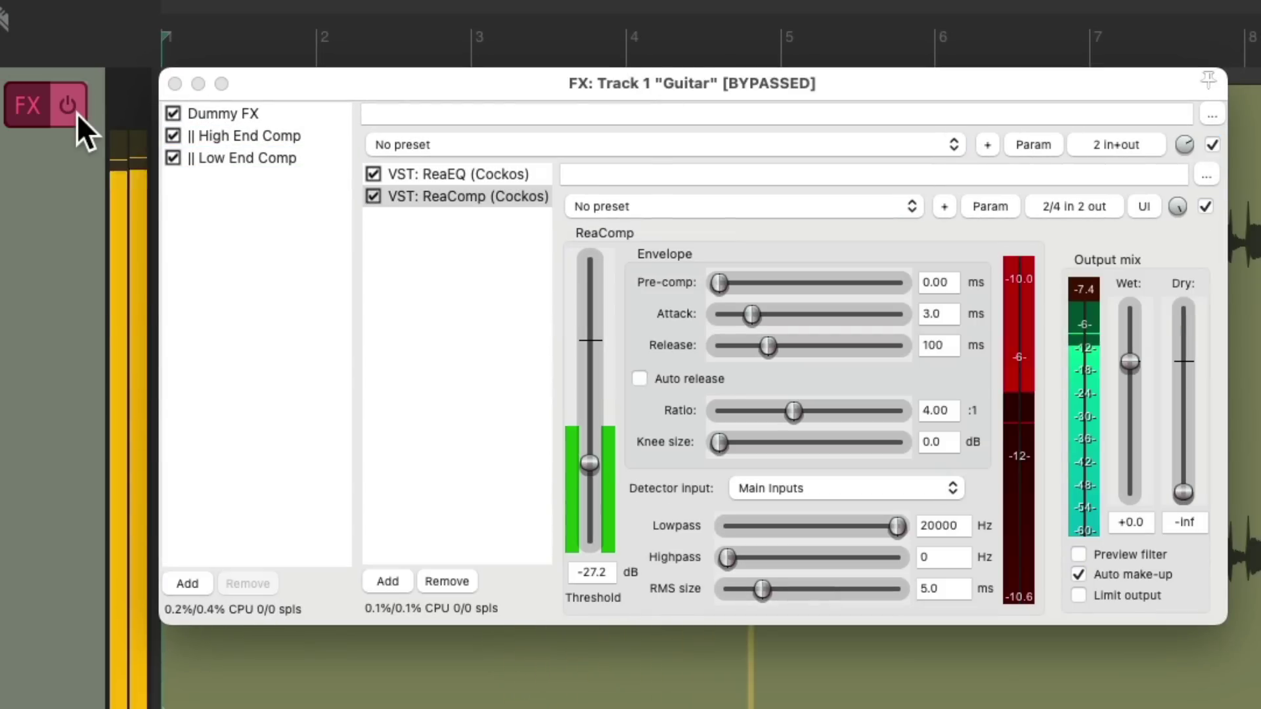
pyautogui.click(77, 113)
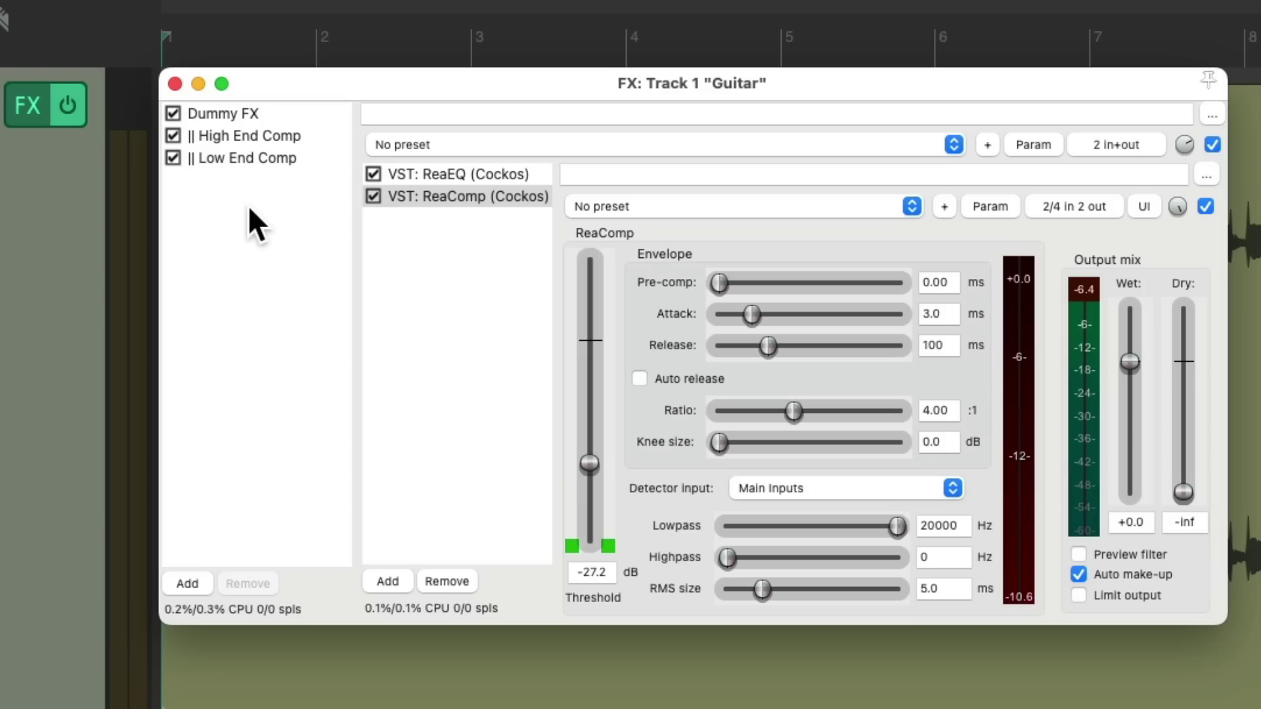
# Step: Remove the High End Comp and Low End Comp containers
pyautogui.click(284, 141)
pyautogui.keyDown('shift'); pyautogui.click(291, 163); pyautogui.keyUp('shift')
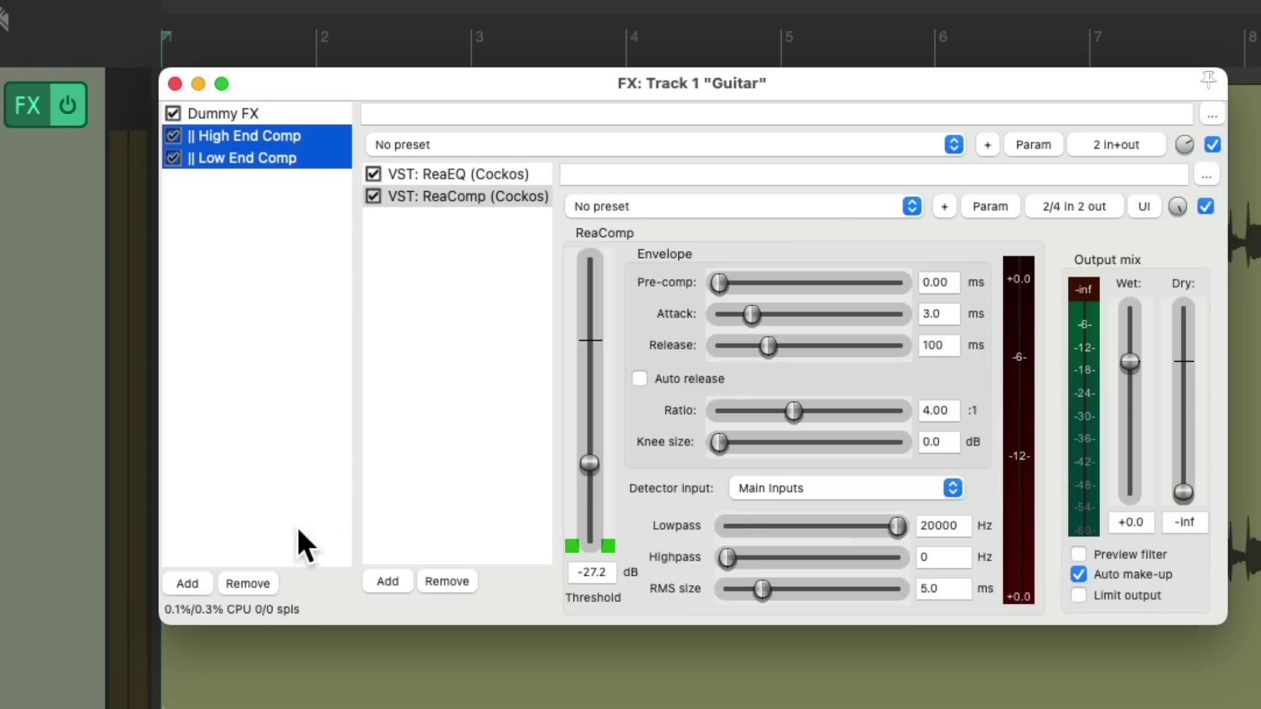
pyautogui.click(248, 583)
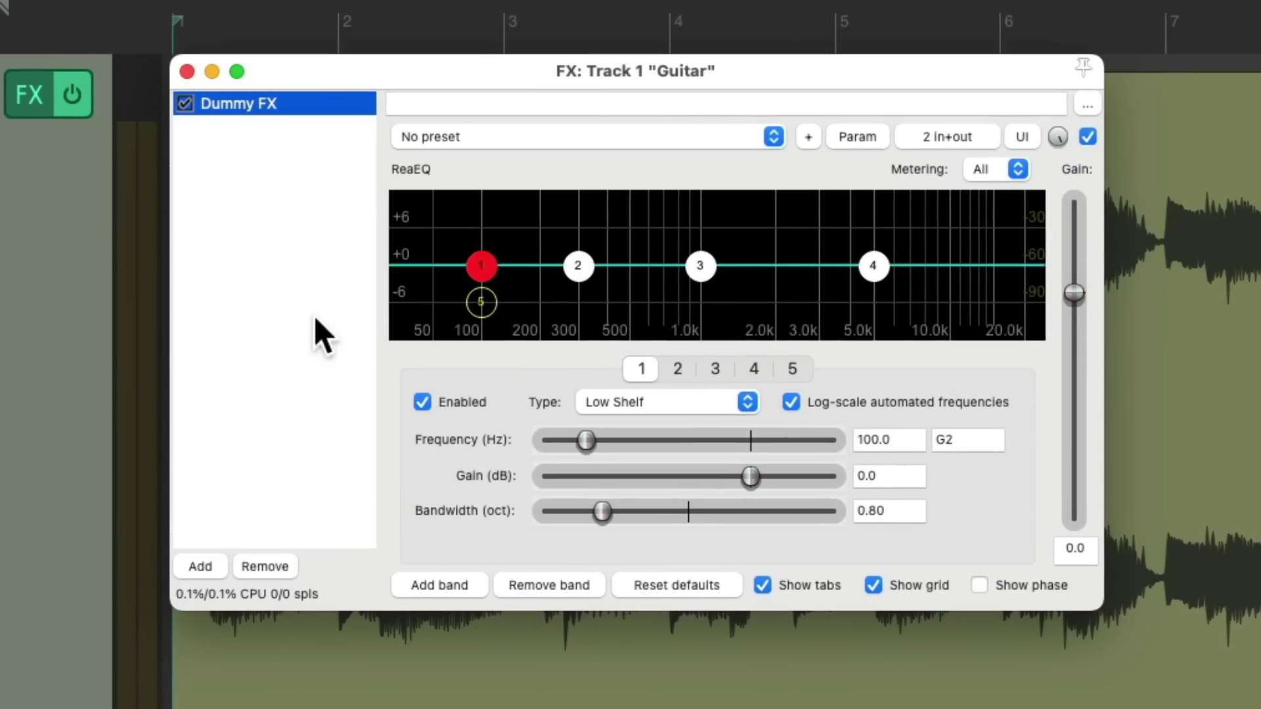
# Step: Add ReaDelay with length 4 eighth-notes, feedback -6.5 dB and wet -4.8 dB
pyautogui.doubleClick(288, 323)
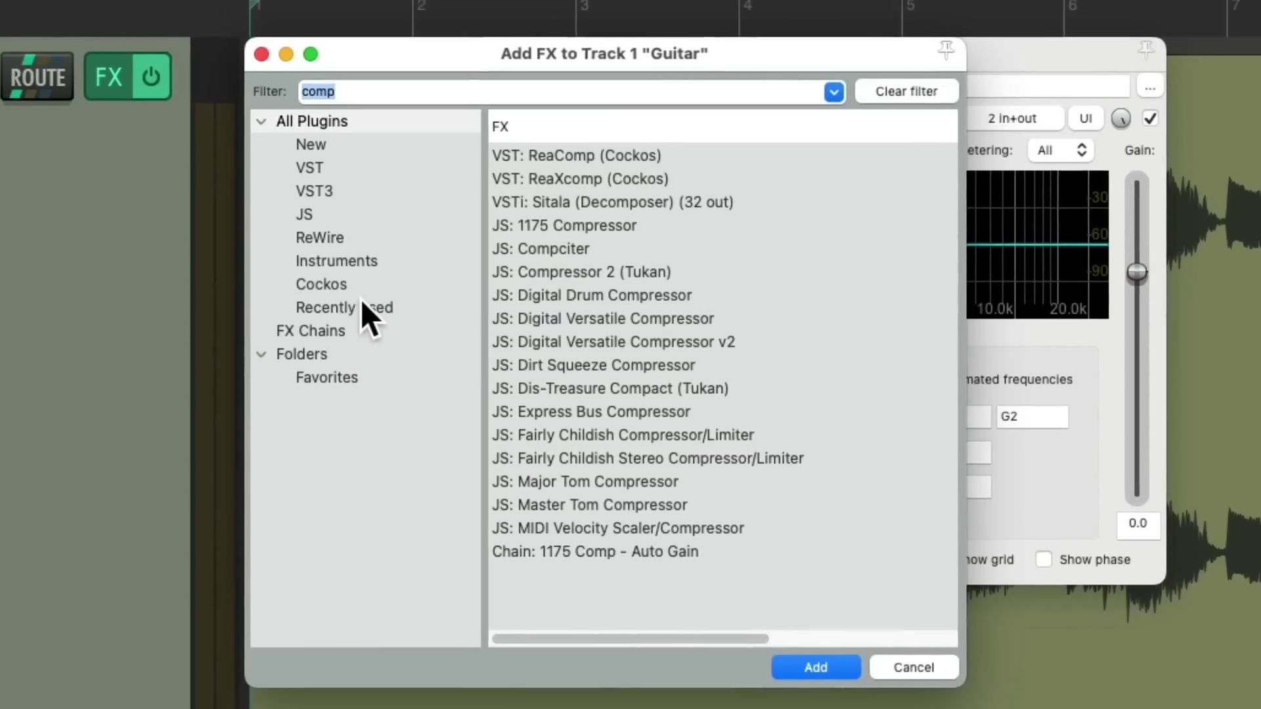
pyautogui.write('delay')
pyautogui.click(667, 156)
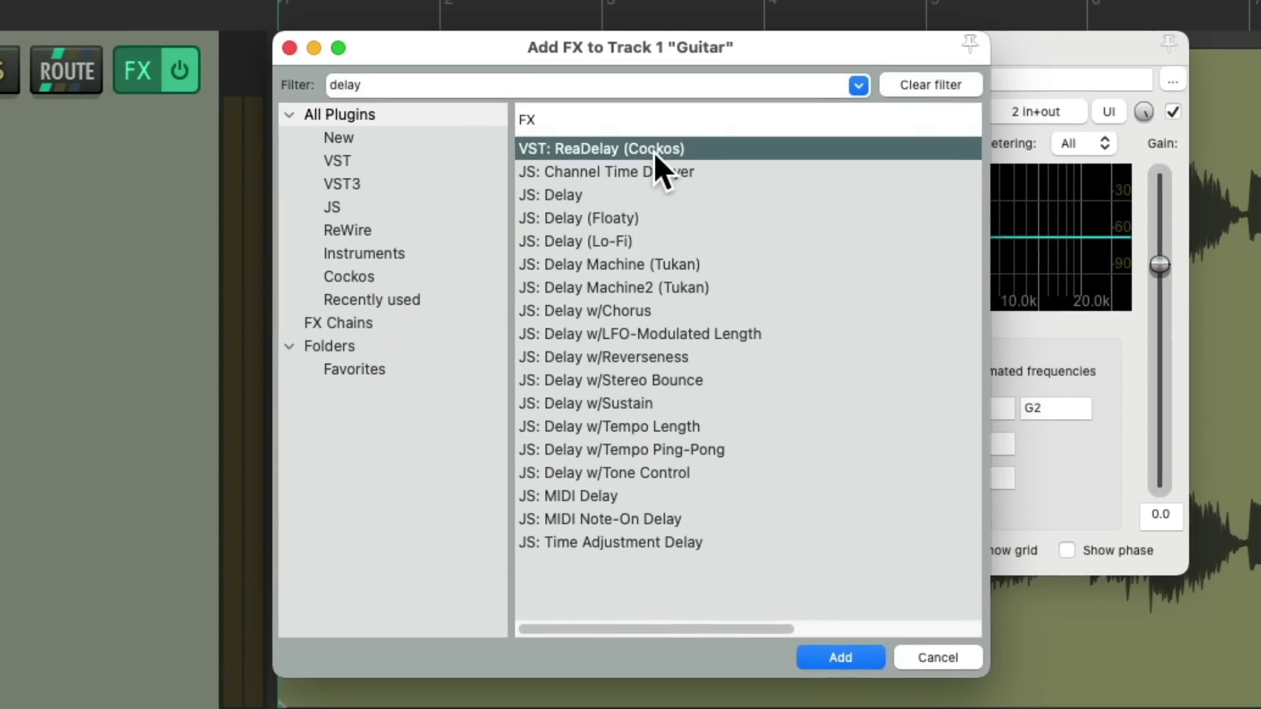
pyautogui.doubleClick(653, 153)
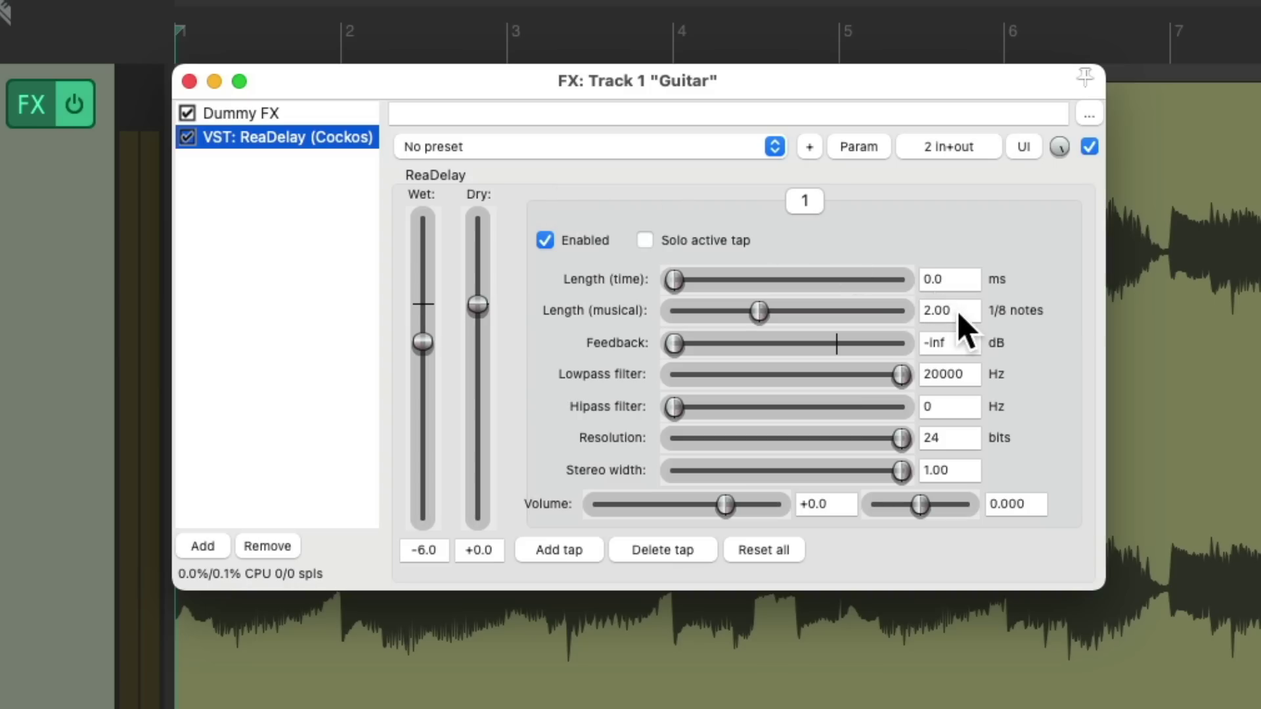
pyautogui.click(952, 310)
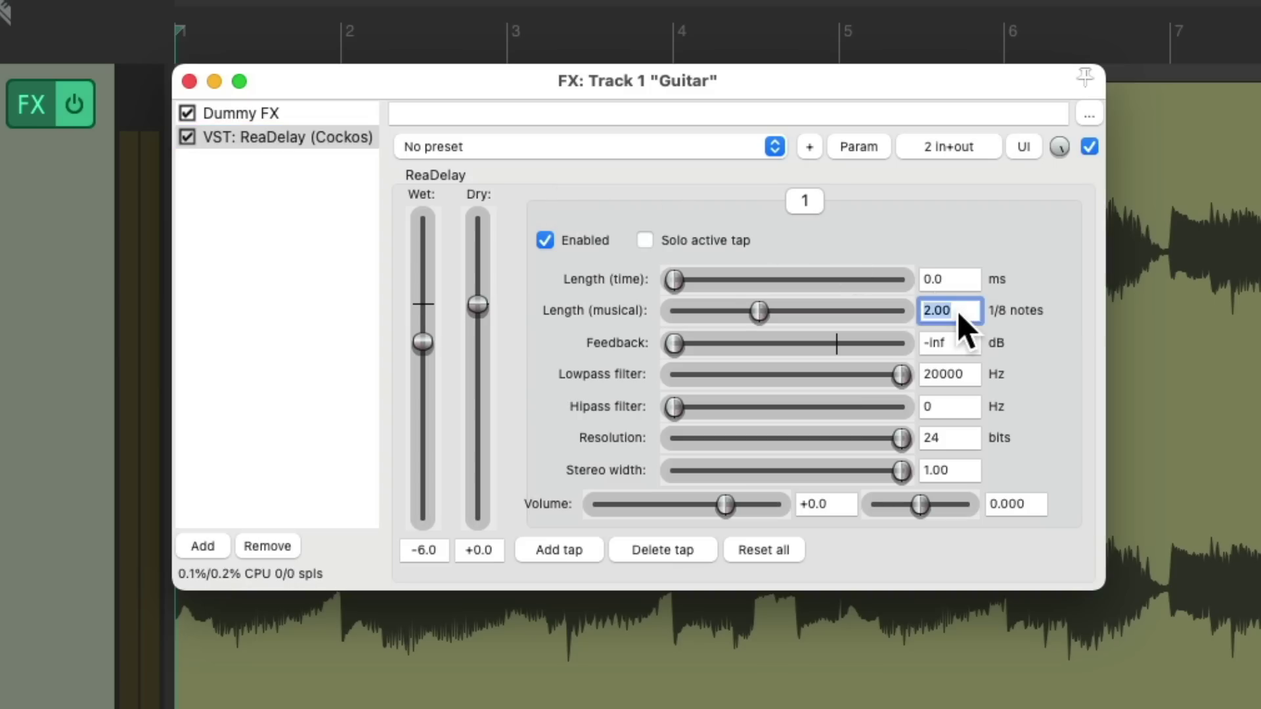
pyautogui.write('4')
pyautogui.press('Return')
pyautogui.moveTo(677, 342); pyautogui.dragTo(814, 355)
pyautogui.press('space')
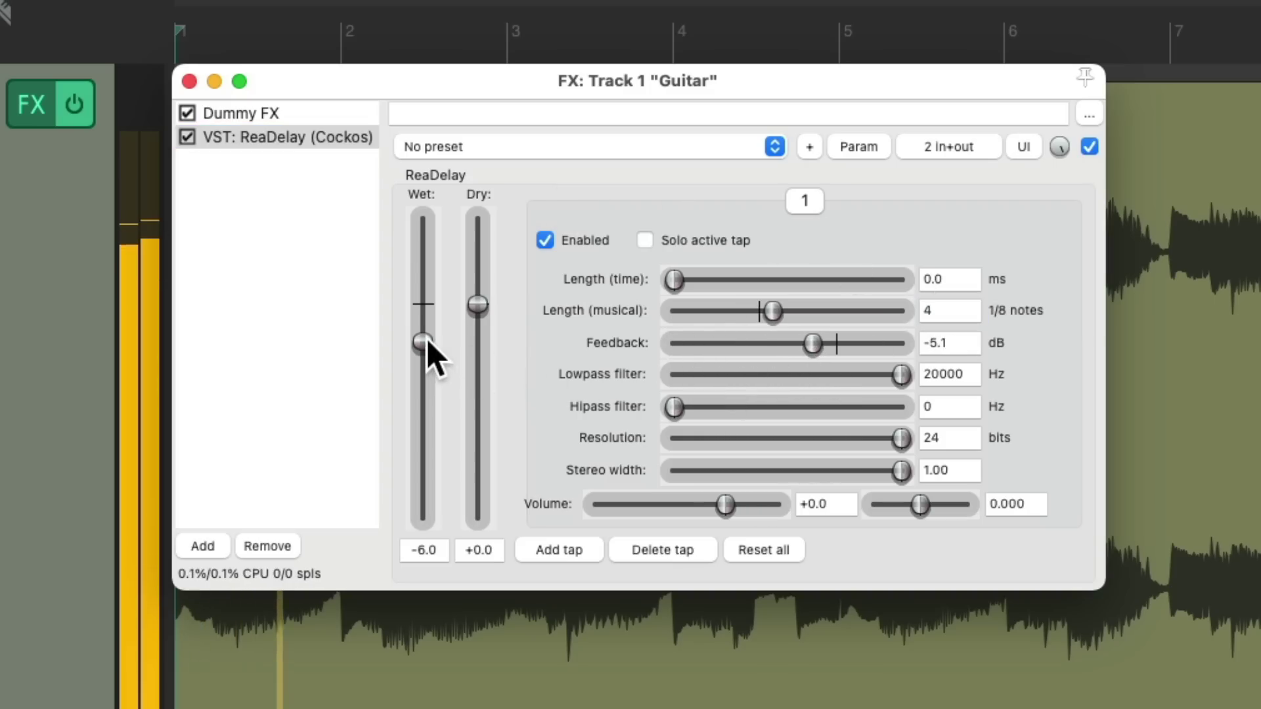
pyautogui.moveTo(424, 342); pyautogui.dragTo(423, 332)
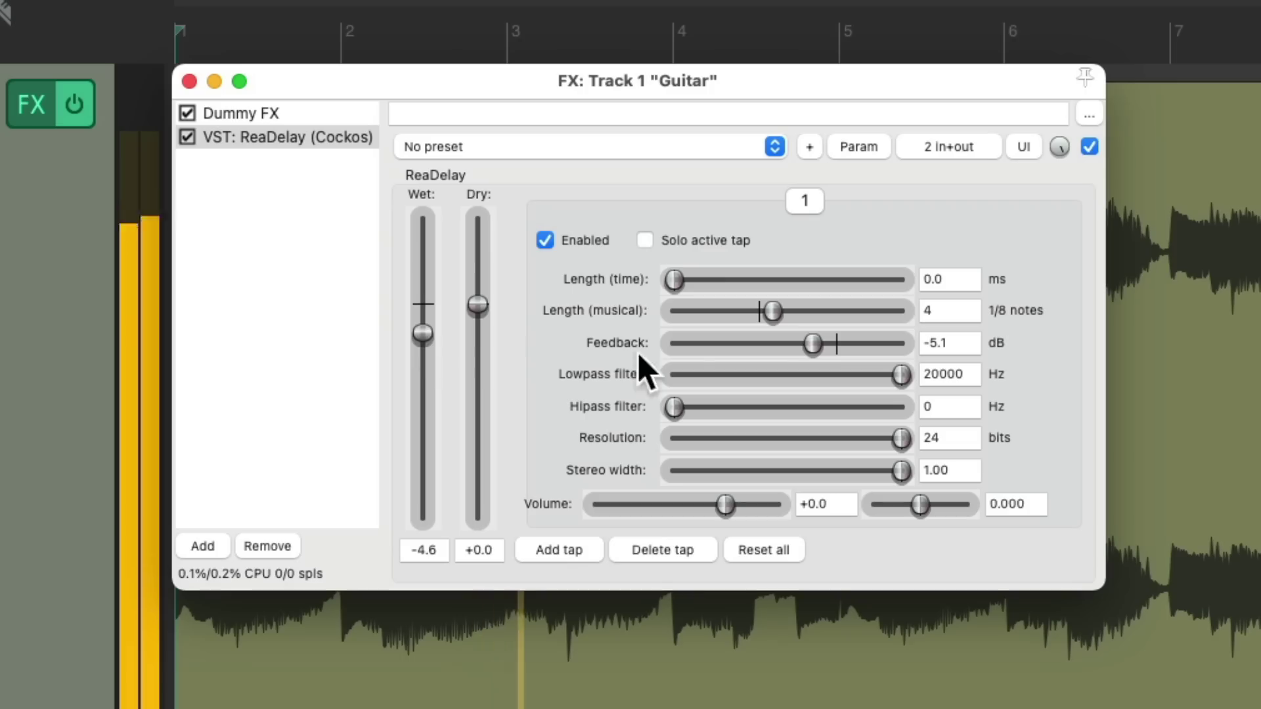
pyautogui.moveTo(809, 345); pyautogui.dragTo(803, 348)
pyautogui.moveTo(423, 334); pyautogui.dragTo(423, 332)
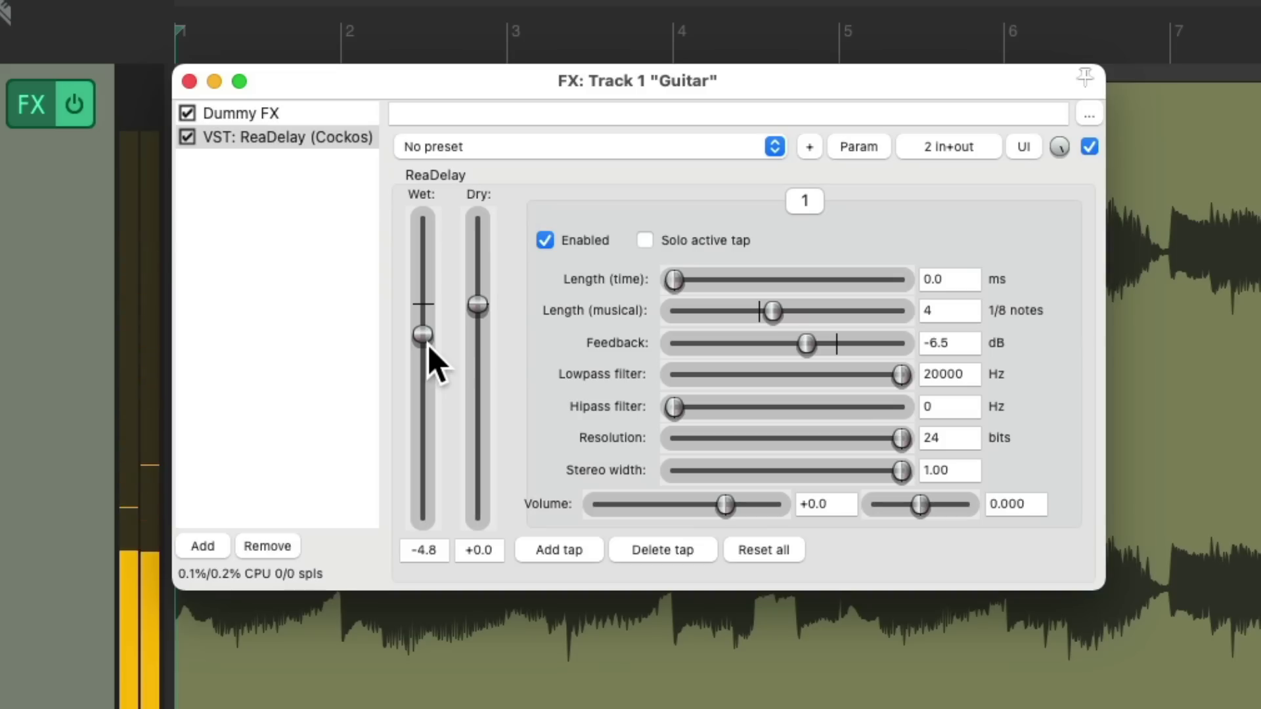
# Step: Filter the FX browser for 'filter' and pick the Filter Mod chain
pyautogui.doubleClick(332, 216)
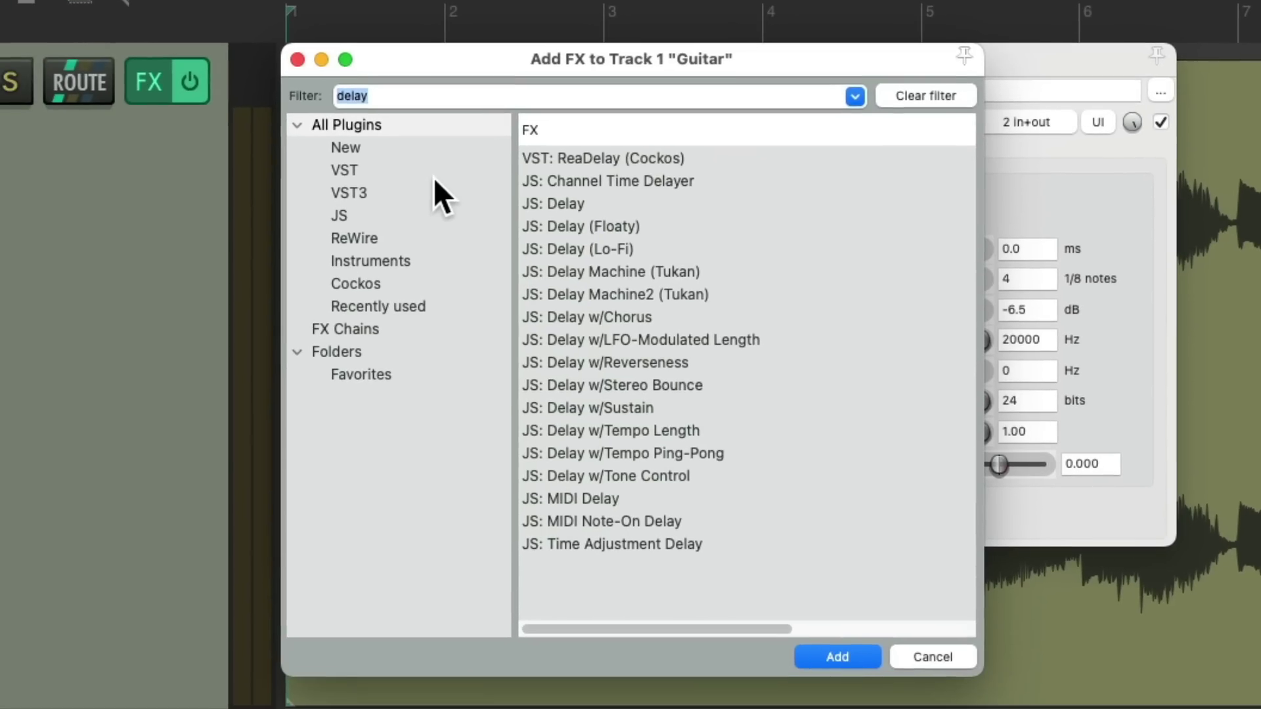
pyautogui.write('filter')
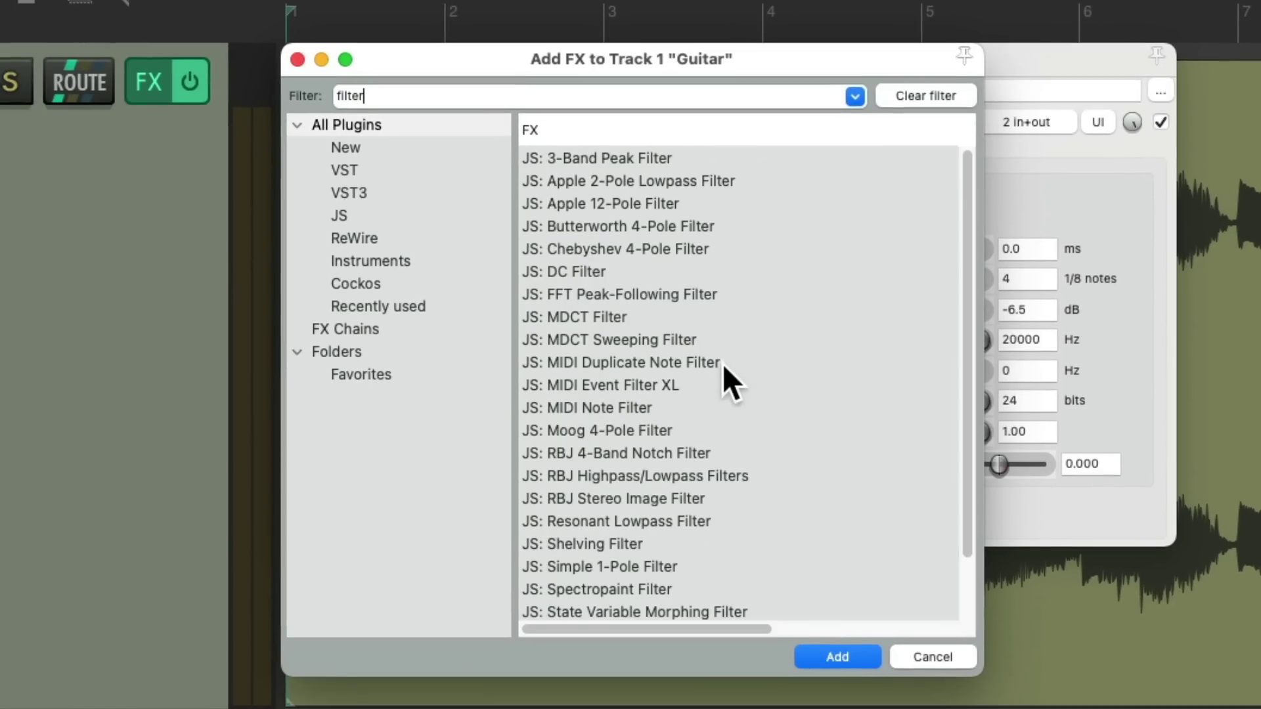
pyautogui.scroll(-3, 722, 364)
pyautogui.click(671, 589)
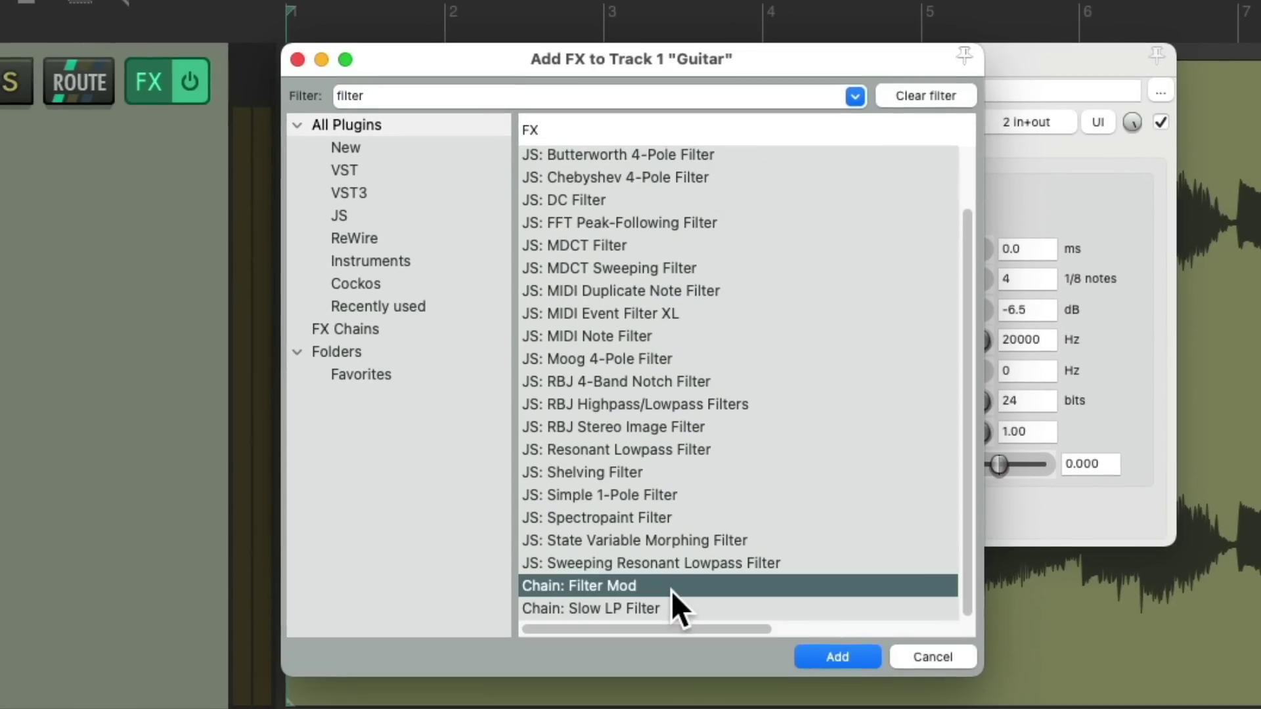
# Step: Add the Filter Mod chain after ReaDelay and play to hear its band-2 low-pass sweep
pyautogui.doubleClick(632, 587)
pyautogui.click(746, 371)
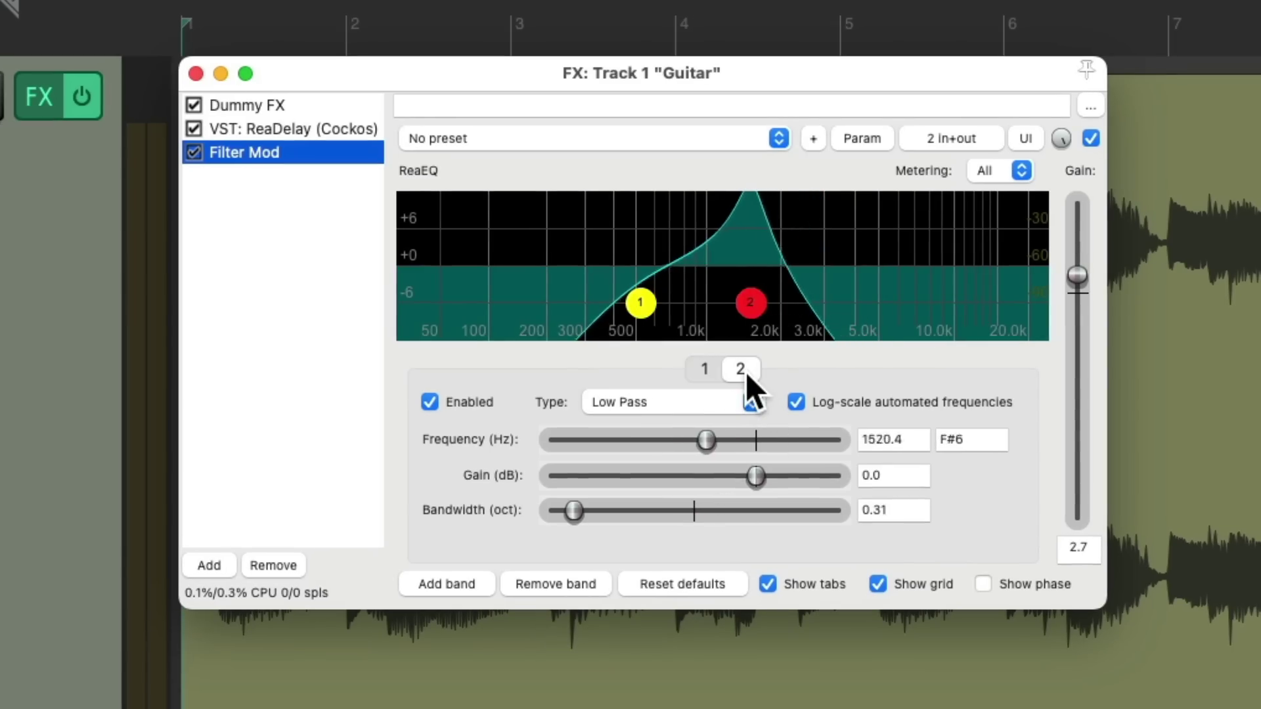
pyautogui.press('space')
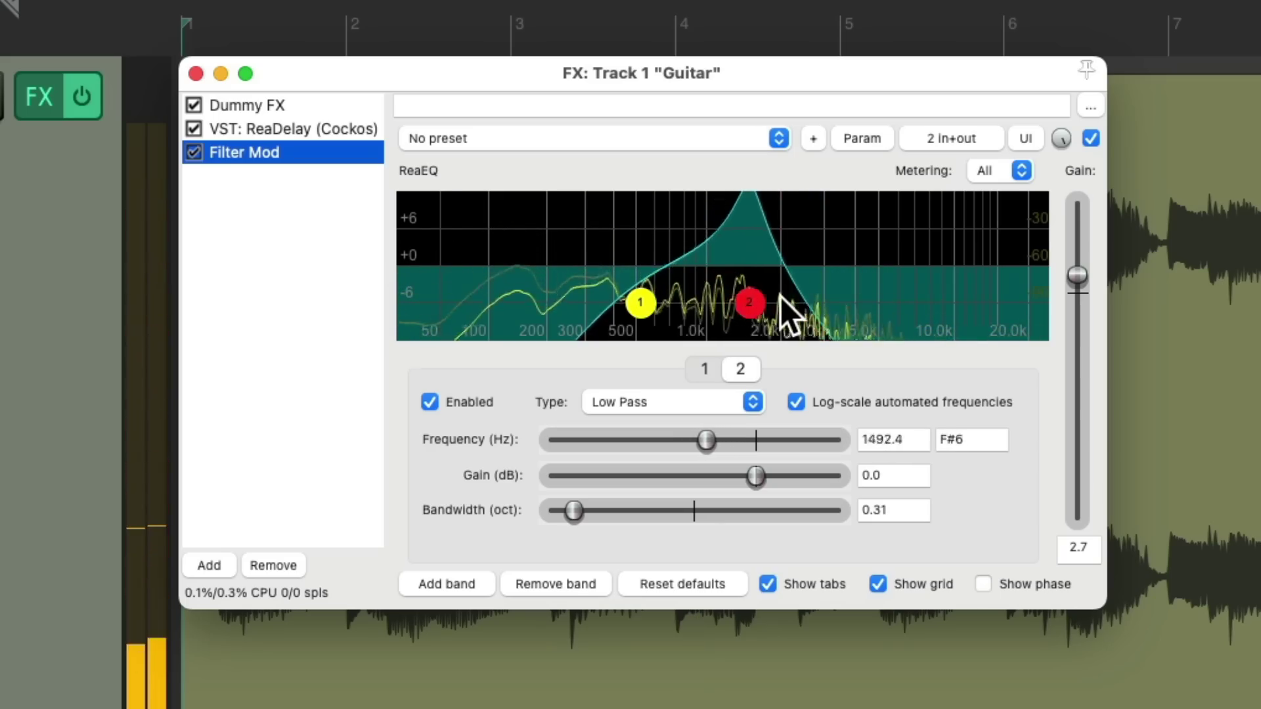
# Step: Add the JS 4-Tap Phaser to the chain by searching 'phaser'
pyautogui.doubleClick(341, 244)
pyautogui.write('phaser')
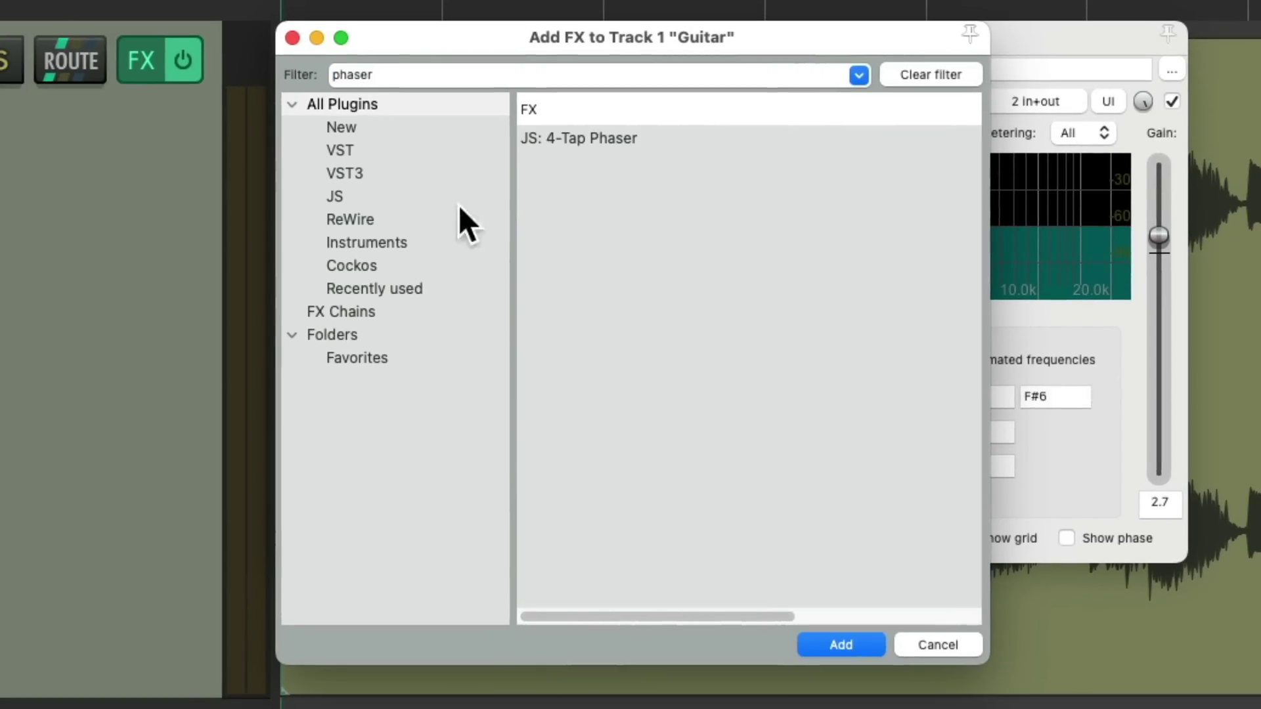
pyautogui.doubleClick(596, 138)
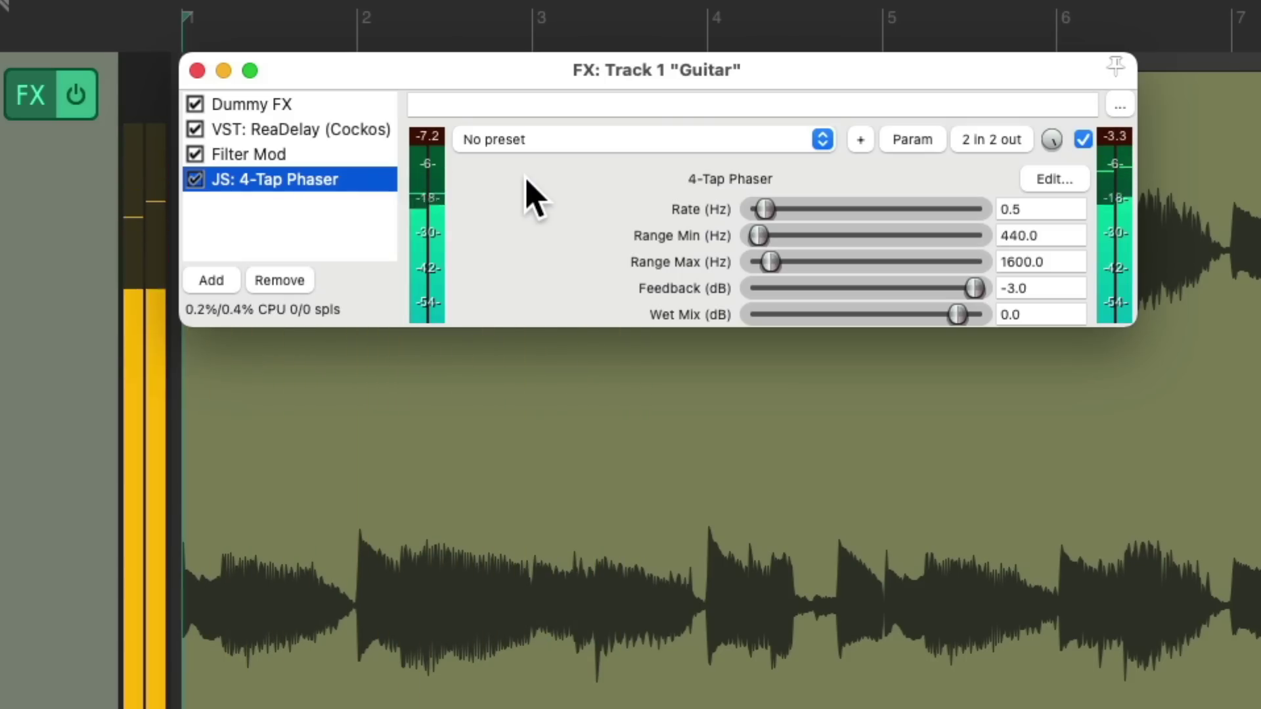
# Step: Add JS Ping Pong Pan at 100% width and 2.2 Hz, then audition the chain
pyautogui.doubleClick(349, 242)
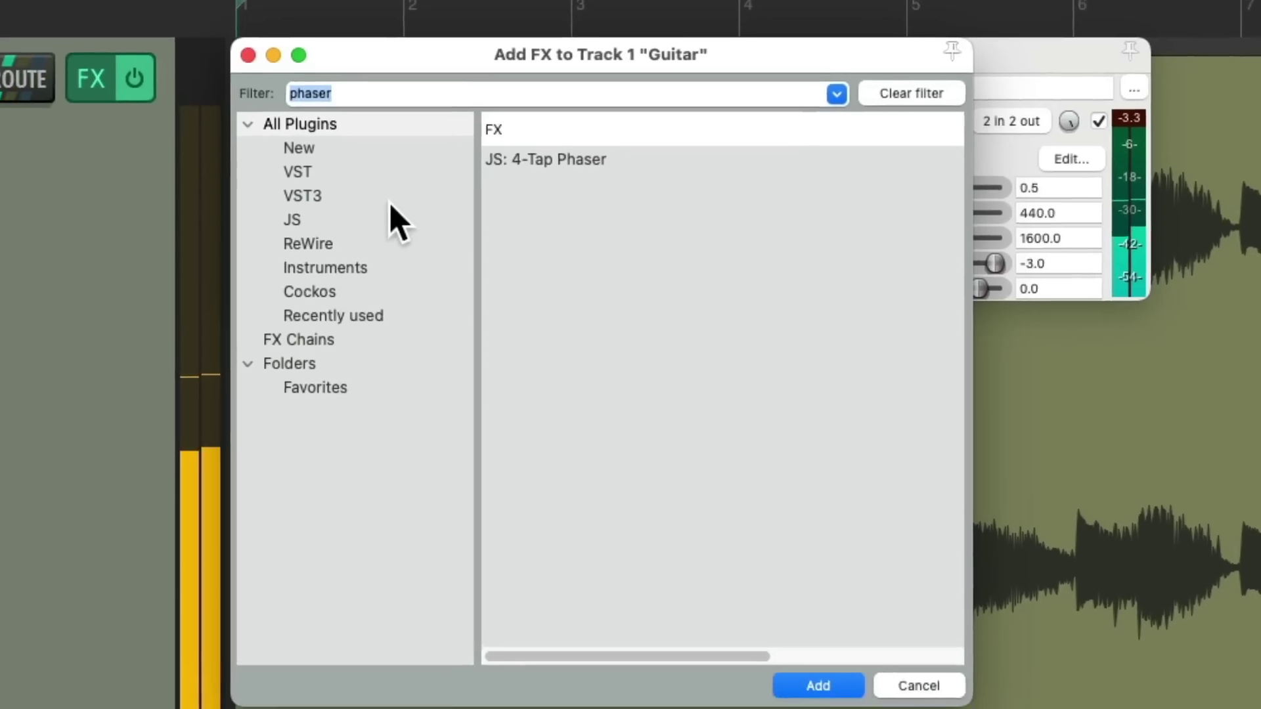
pyautogui.write('pan')
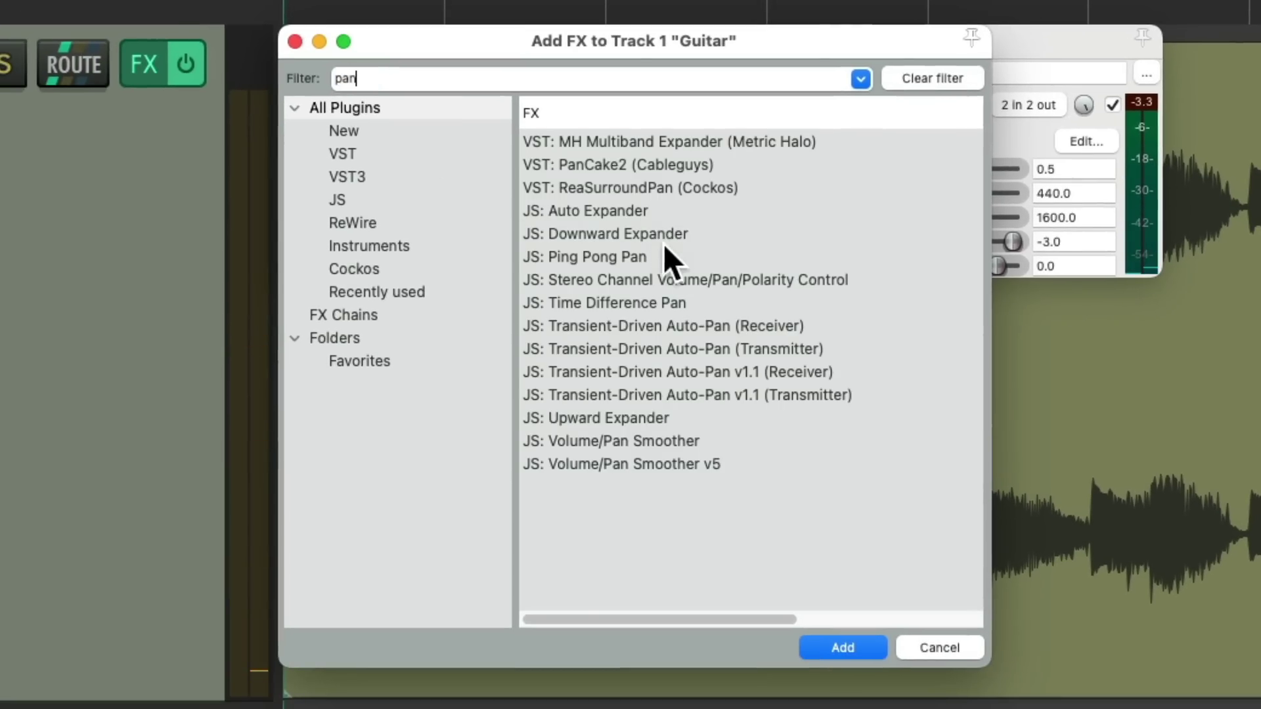
pyautogui.click(676, 257)
pyautogui.doubleClick(675, 257)
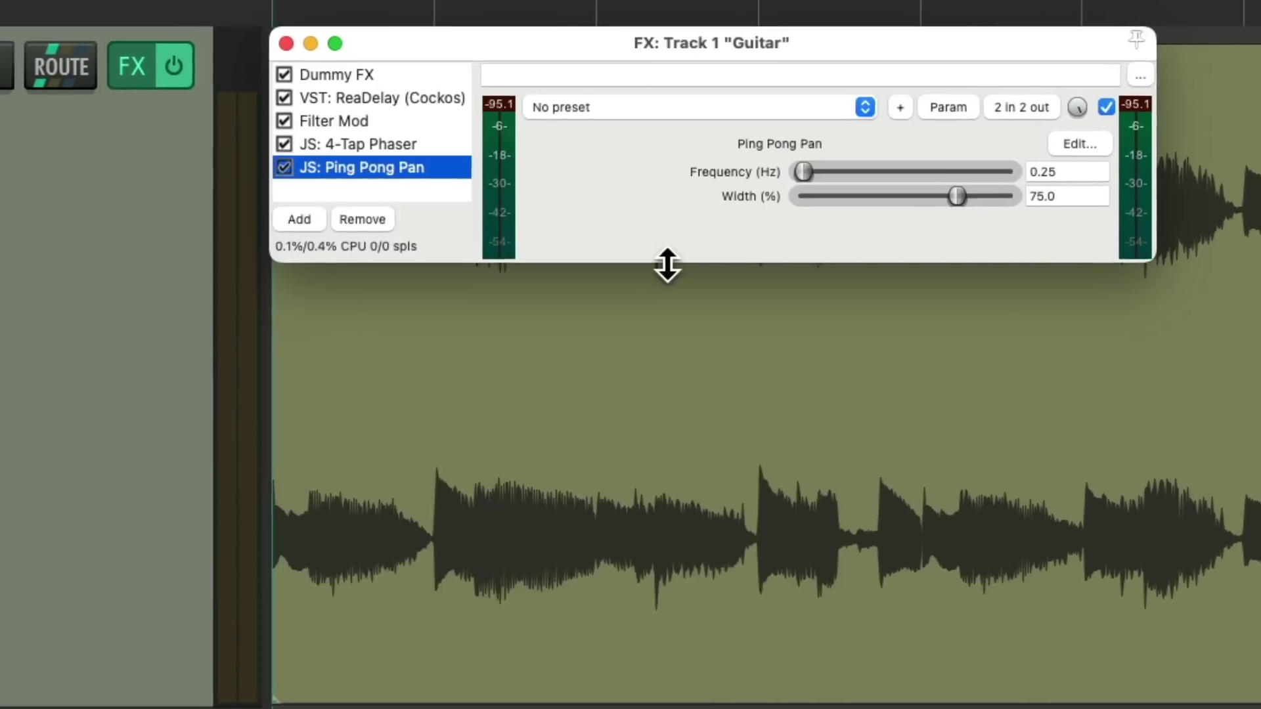
pyautogui.moveTo(924, 226); pyautogui.dragTo(995, 259)
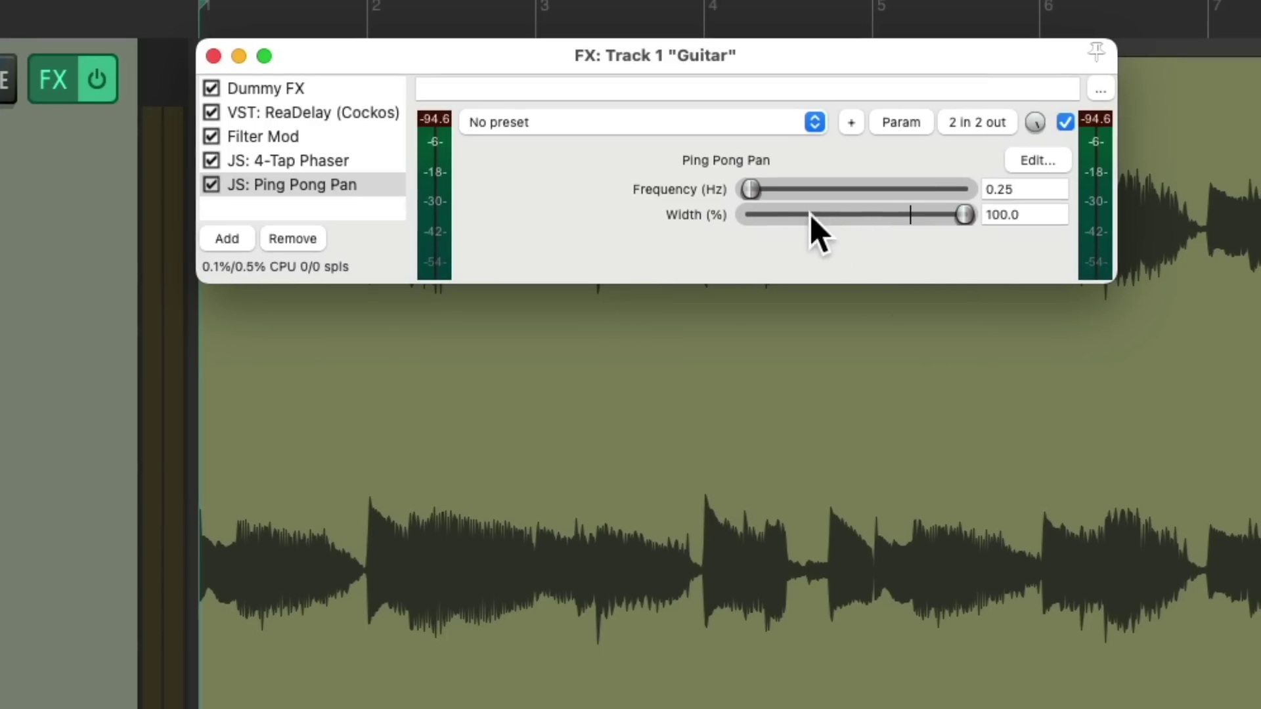
pyautogui.moveTo(755, 197); pyautogui.dragTo(780, 209)
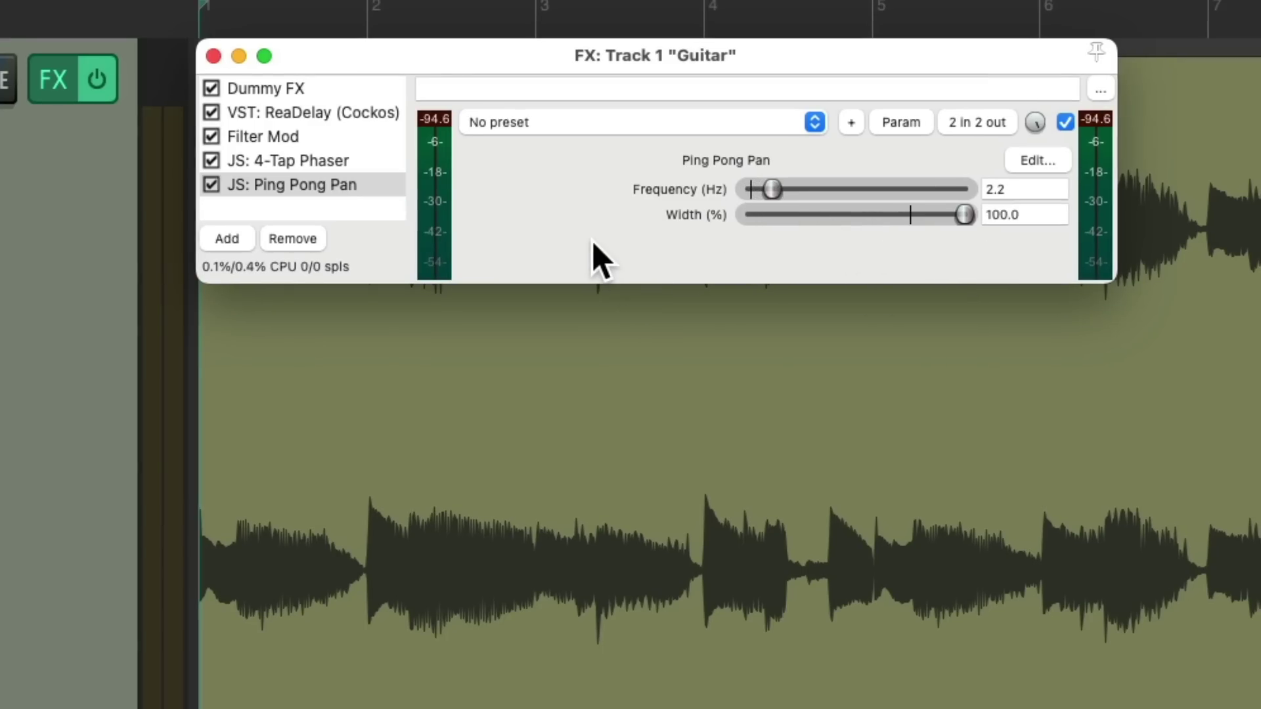
pyautogui.press('space')
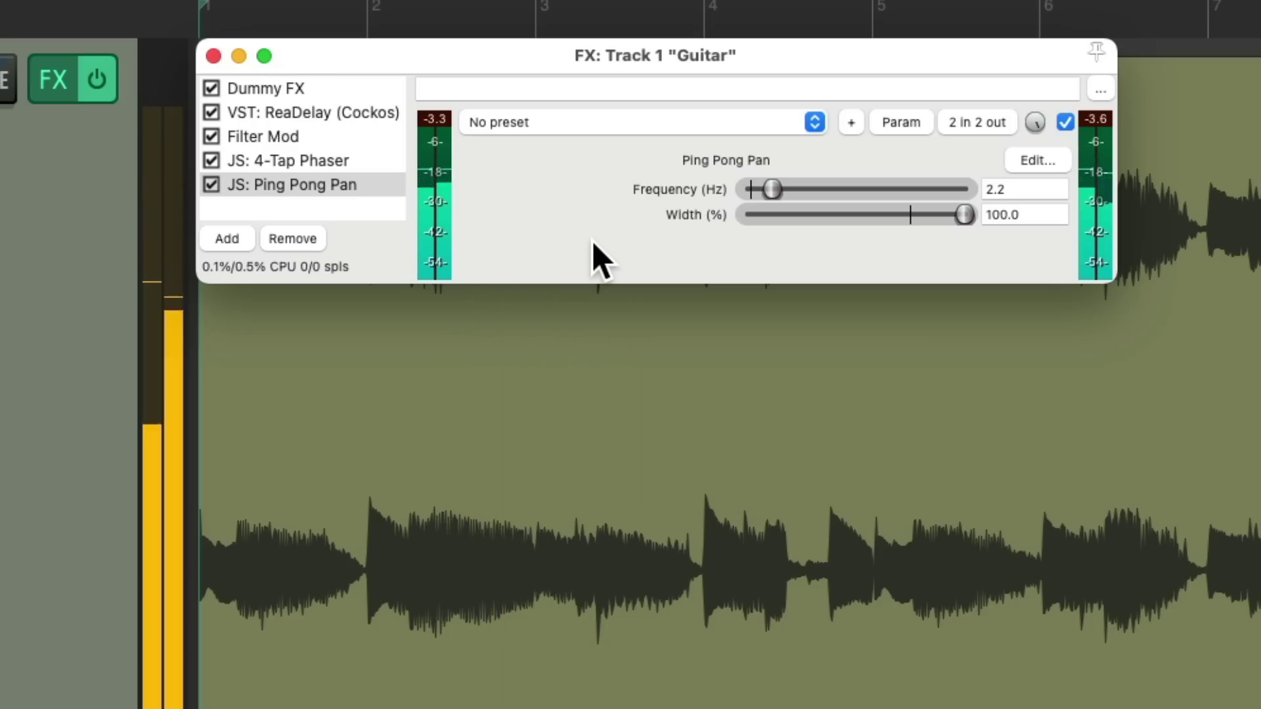
pyautogui.press('space')
# Step: Add the Guitarverb chain (ReaVerb with Guitar Plate.aif) at the end, wet at -15.5 dB
pyautogui.doubleClick(359, 210)
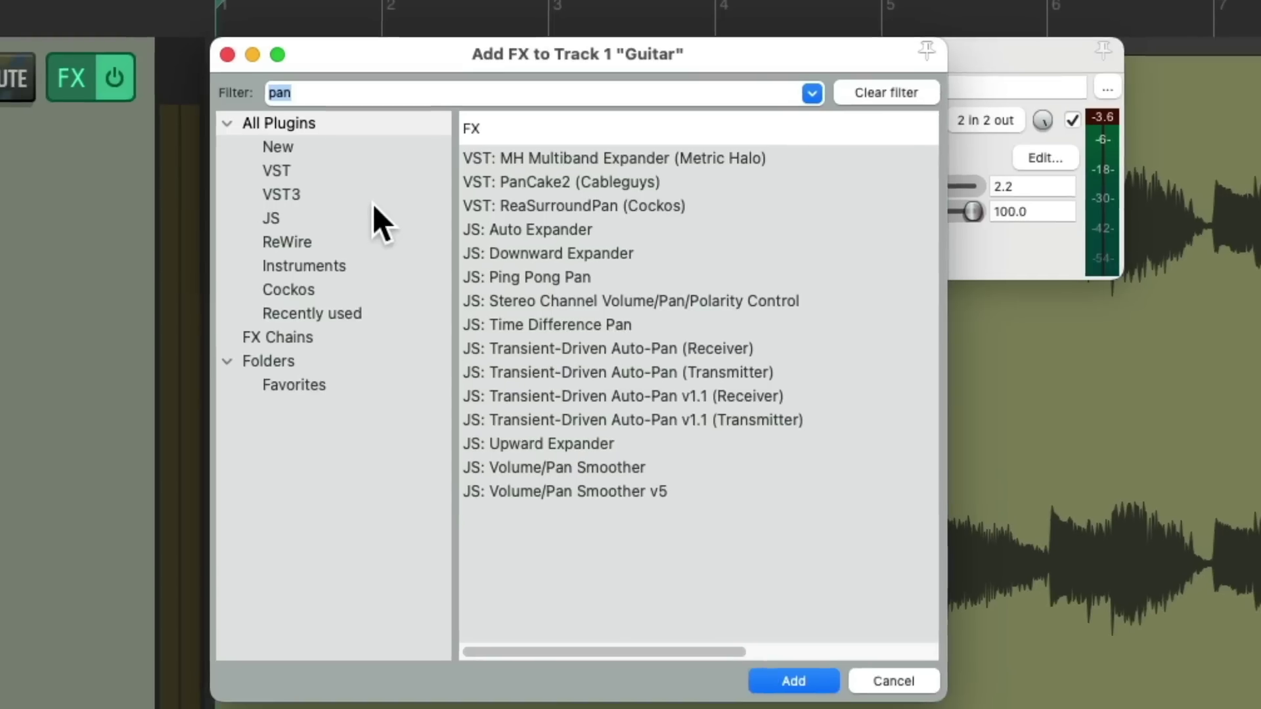
pyautogui.write('verb')
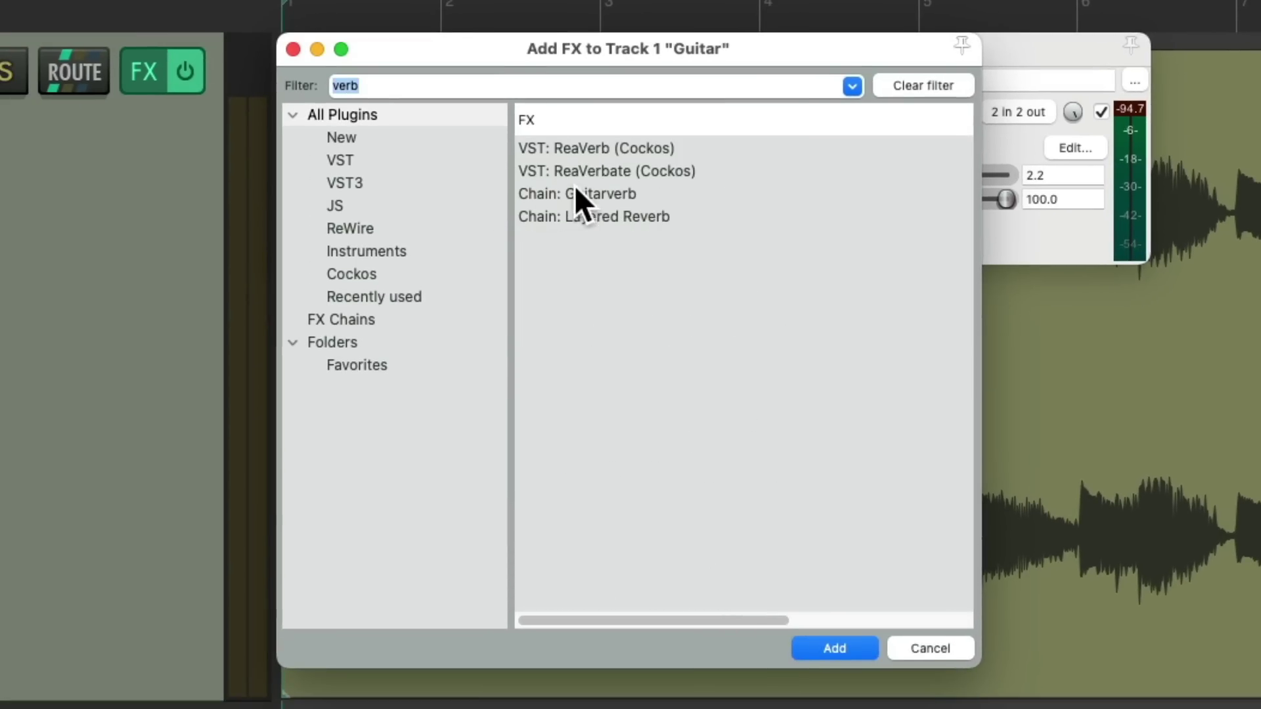
pyautogui.doubleClick(584, 187)
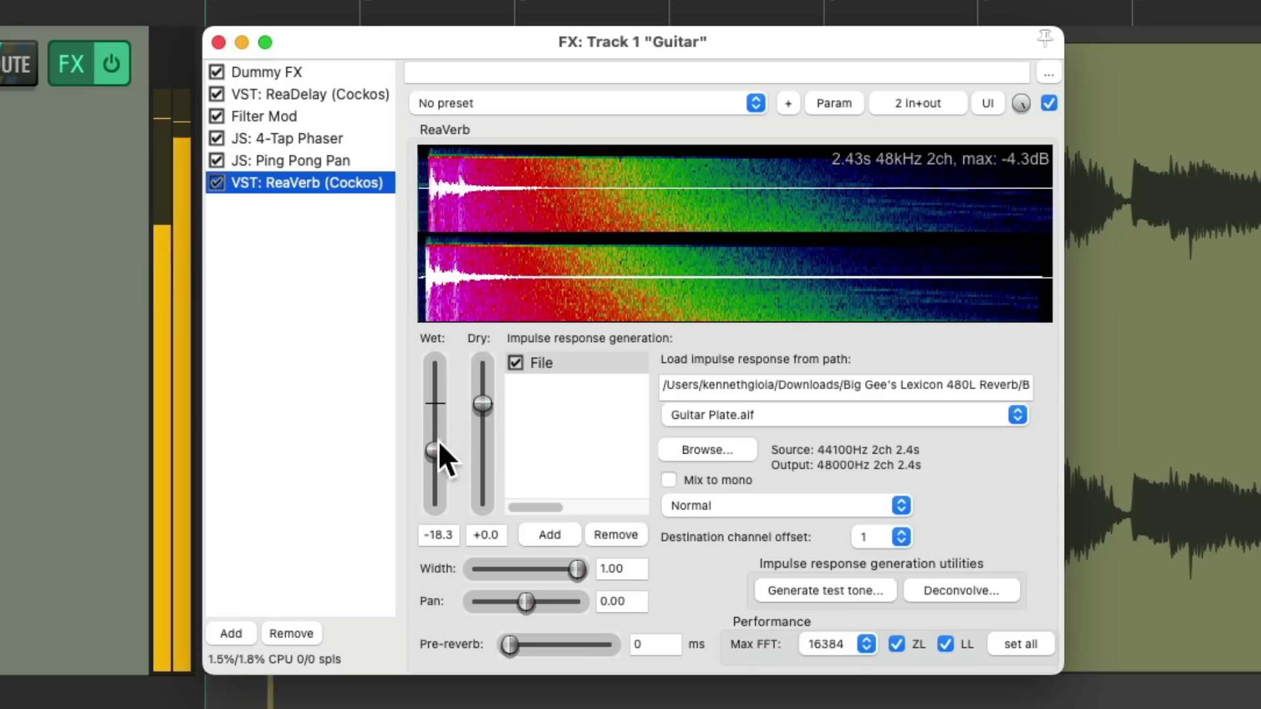
pyautogui.moveTo(439, 441); pyautogui.dragTo(432, 443)
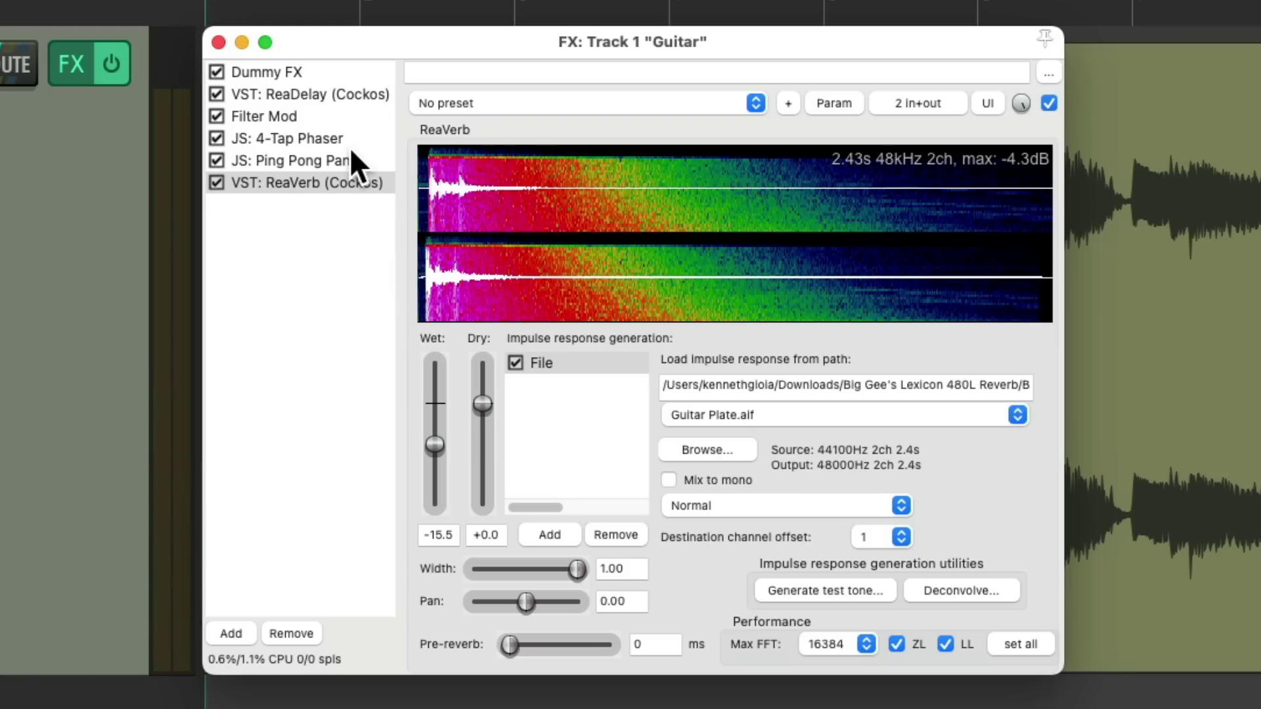
pyautogui.click(343, 99)
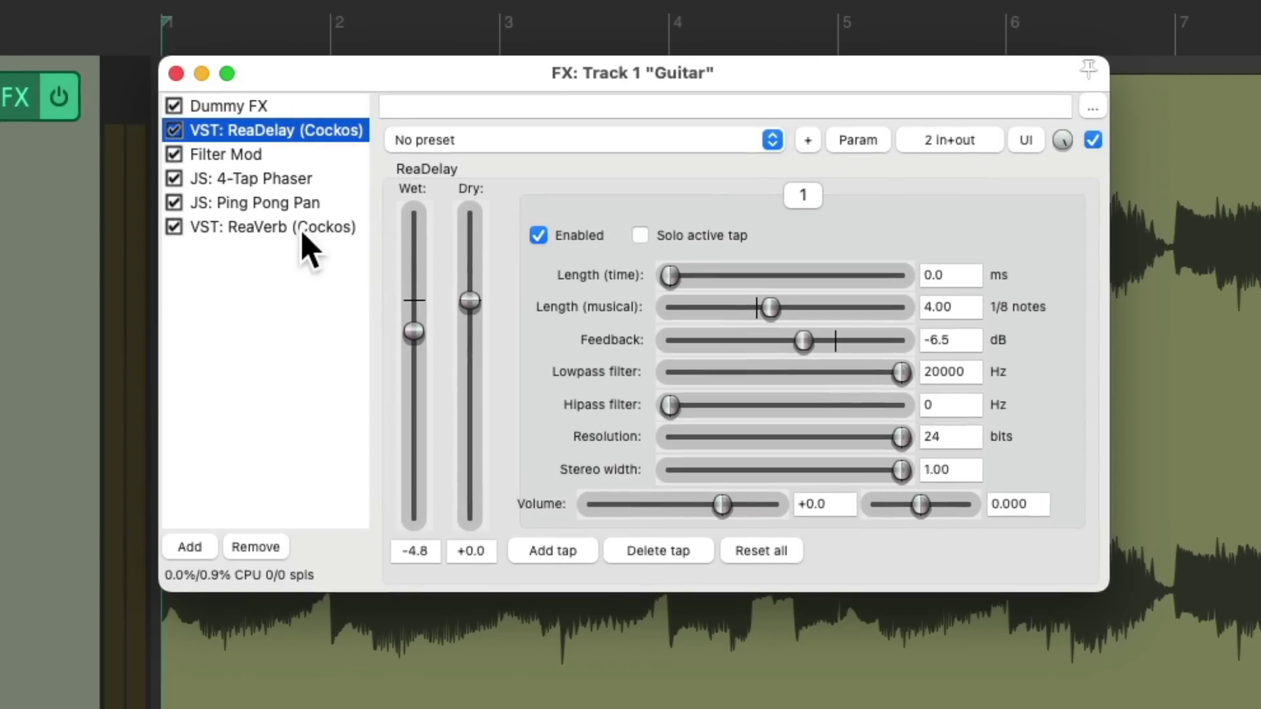
# Step: Put ReaDelay through ReaVerb into a container running in parallel with Dummy FX
pyautogui.keyDown('shift'); pyautogui.click(302, 229); pyautogui.keyUp('shift')
pyautogui.rightClick(285, 140)
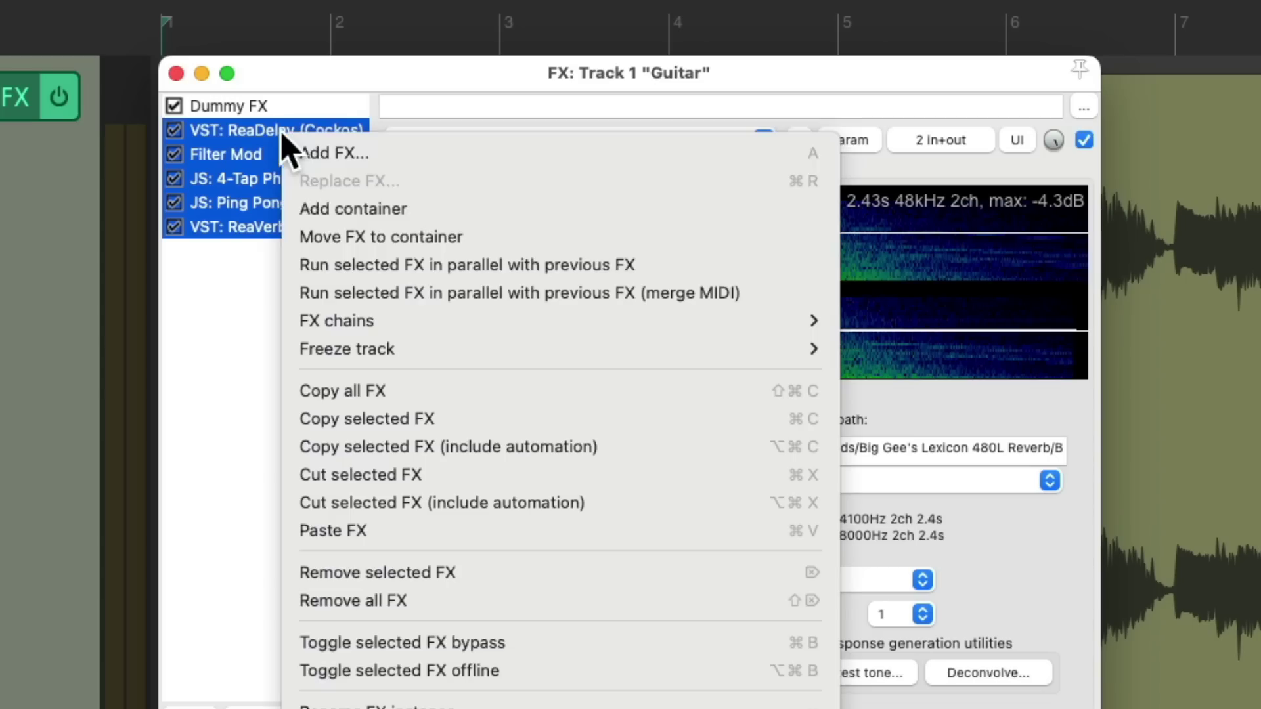
pyautogui.click(303, 244)
pyautogui.rightClick(208, 147)
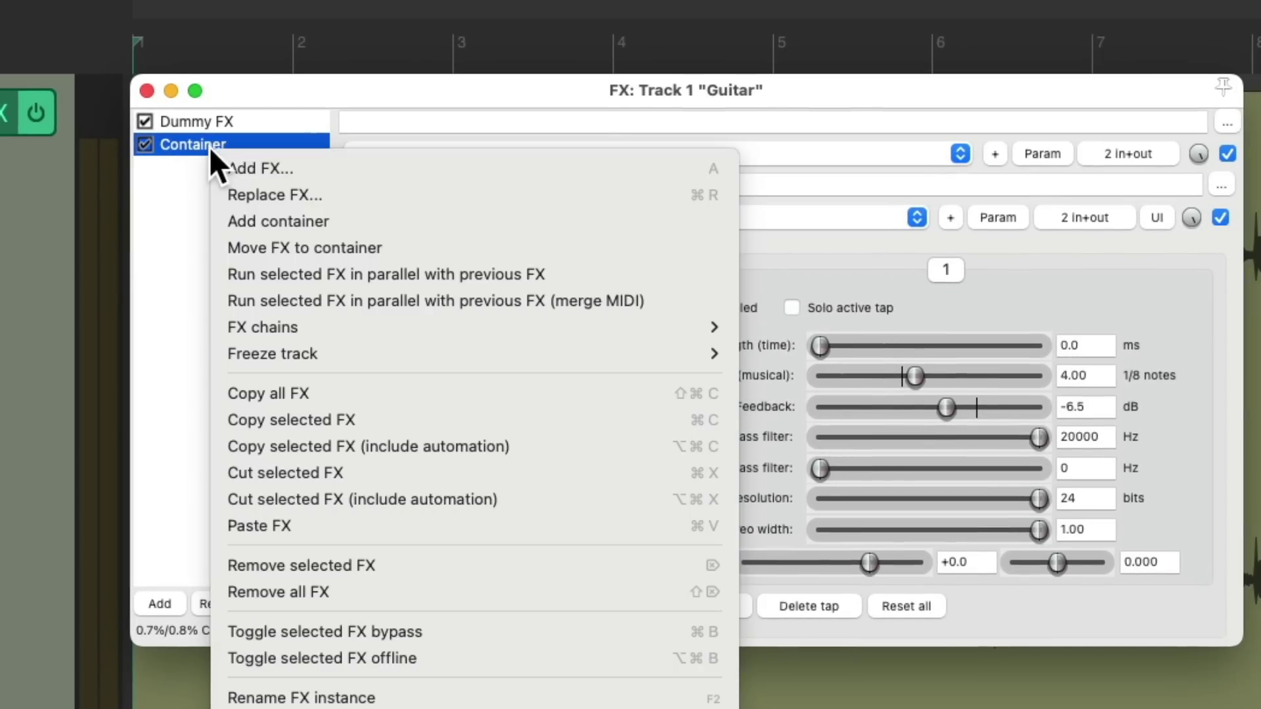
pyautogui.click(234, 270)
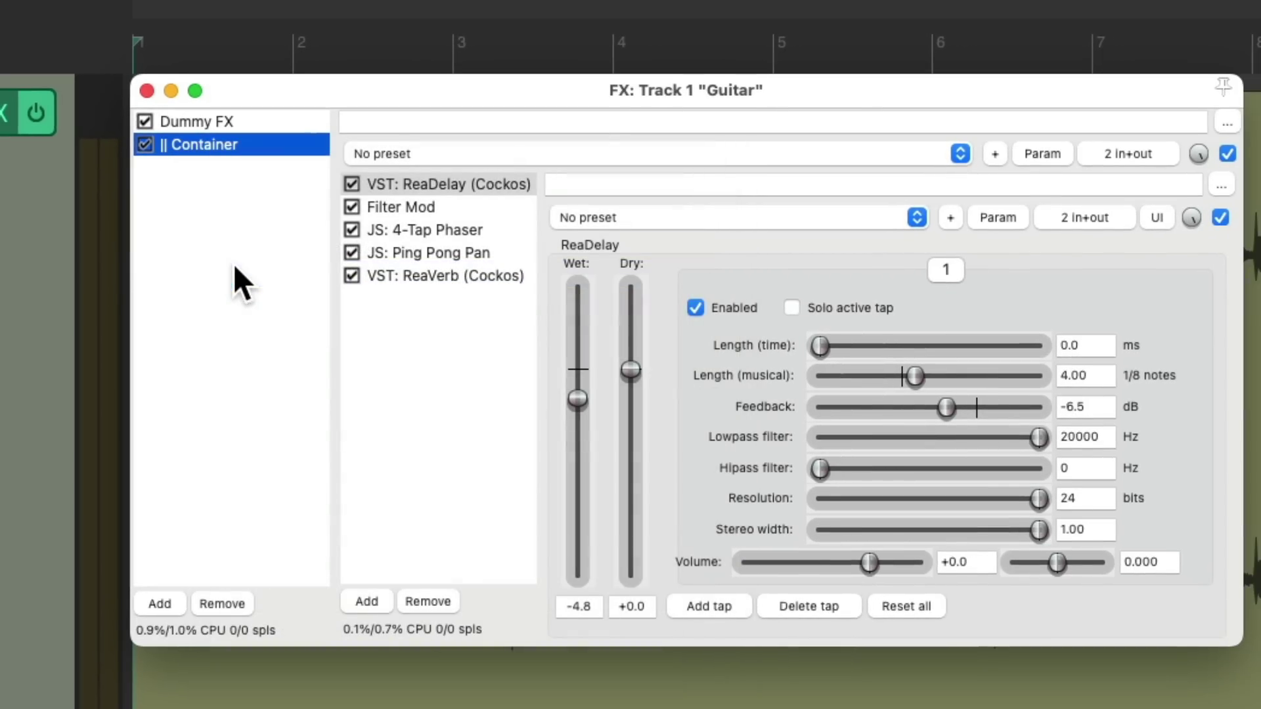
# Step: Cut ReaDelay's dry signal to -inf and pull its wet level down
pyautogui.click(255, 125)
pyautogui.click(278, 145)
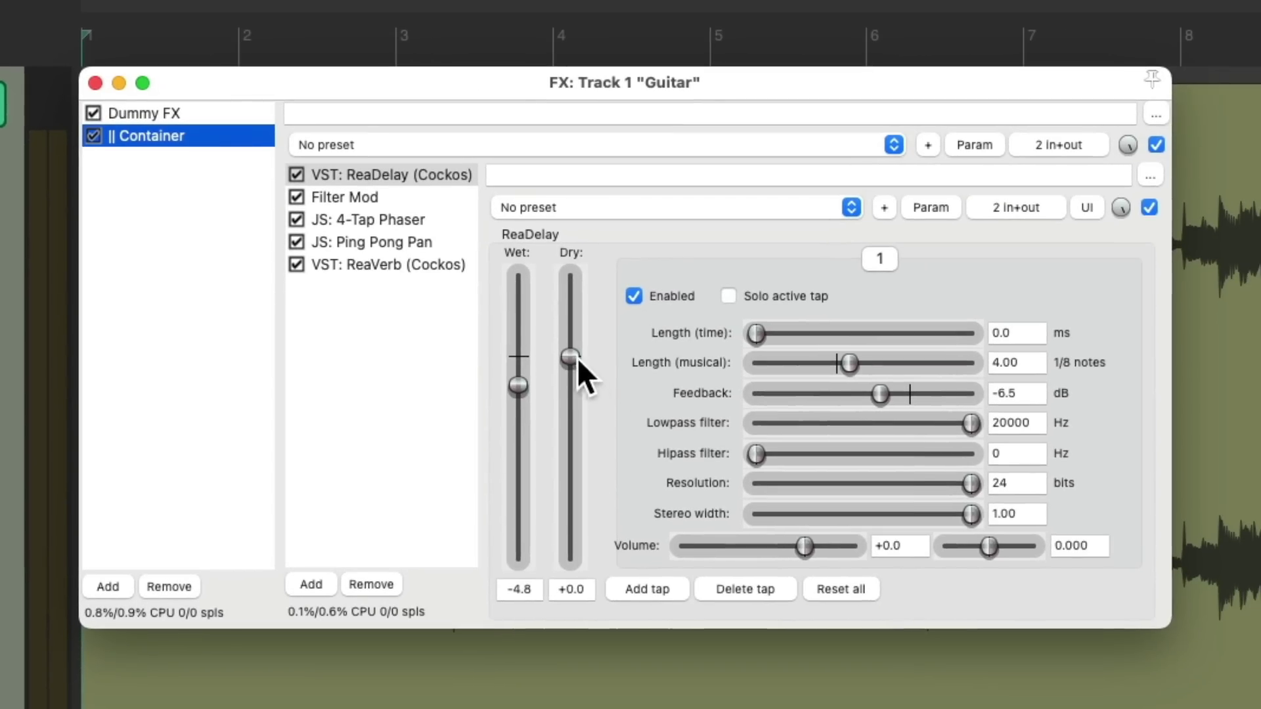
pyautogui.moveTo(570, 356); pyautogui.dragTo(560, 689)
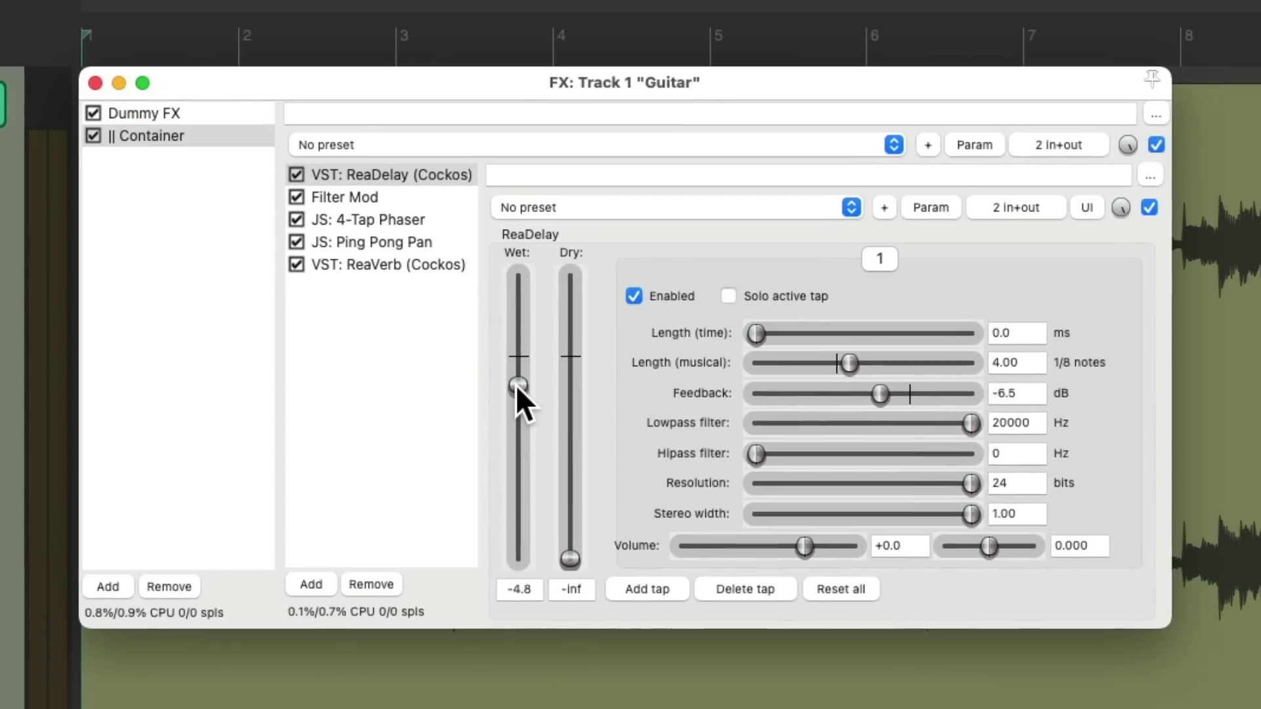
pyautogui.moveTo(517, 388)
pyautogui.mouseDown()
pyautogui.moveTo(516, 429)
pyautogui.moveTo(514, 382)
pyautogui.mouseUp()
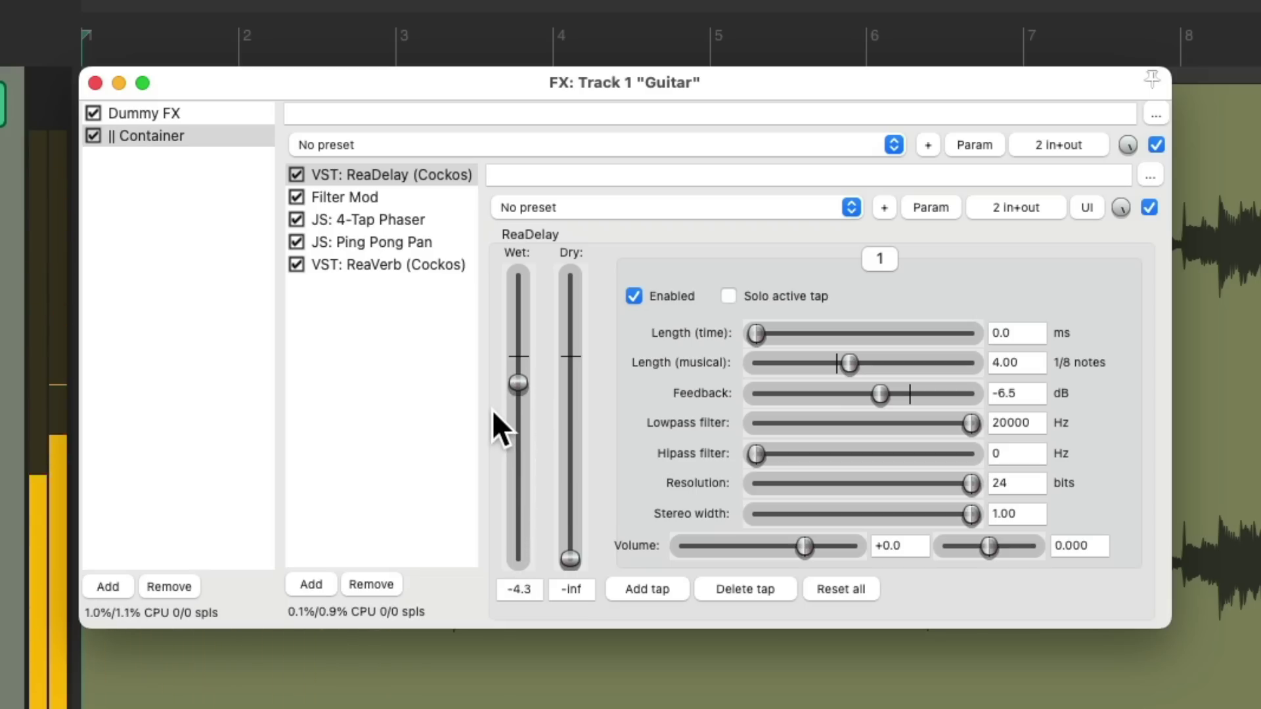
pyautogui.moveTo(516, 389); pyautogui.dragTo(519, 559)
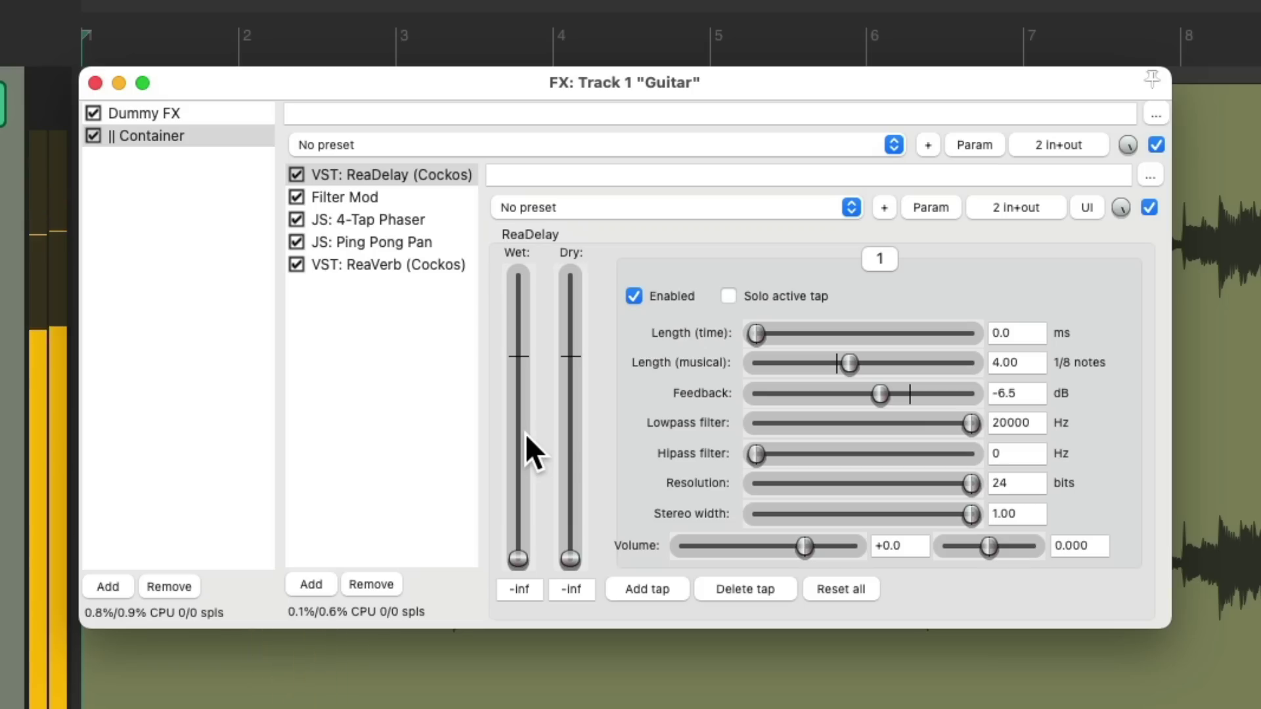
# Step: Review the Filter Mod, 4-Tap Phaser and ReaVerb settings, returning to ReaDelay
pyautogui.click(407, 195)
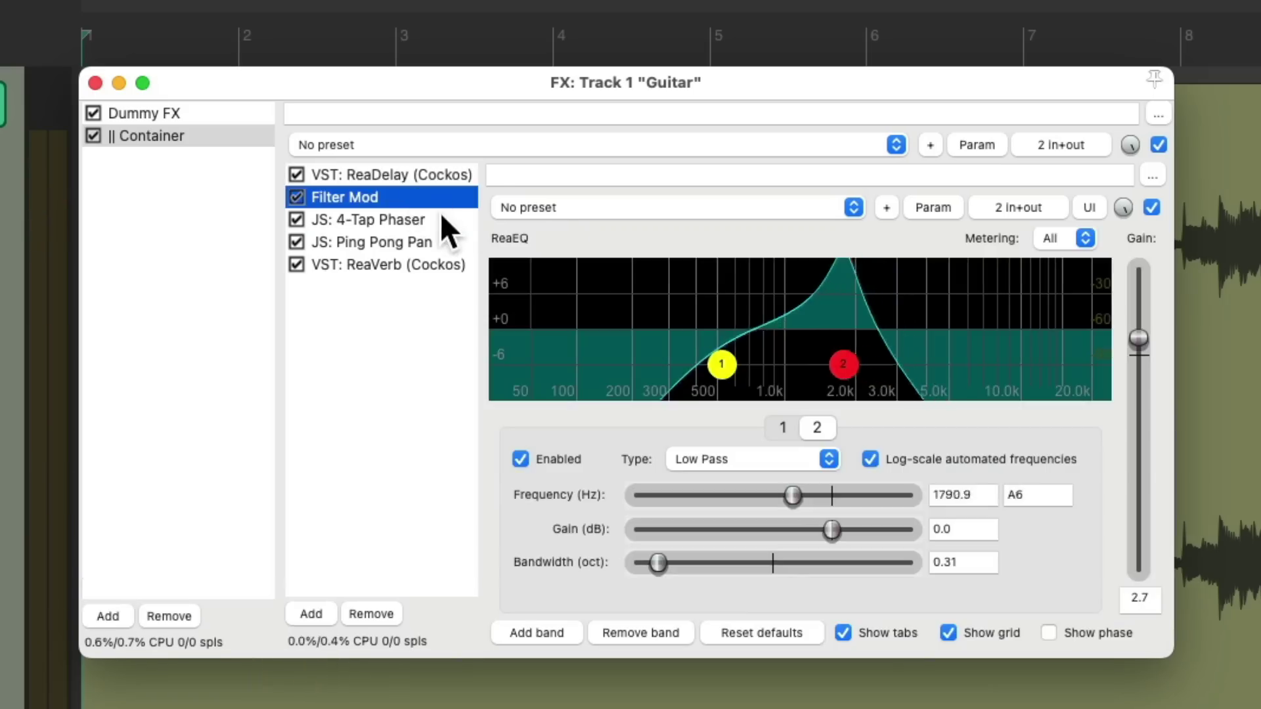
pyautogui.click(451, 226)
pyautogui.click(444, 261)
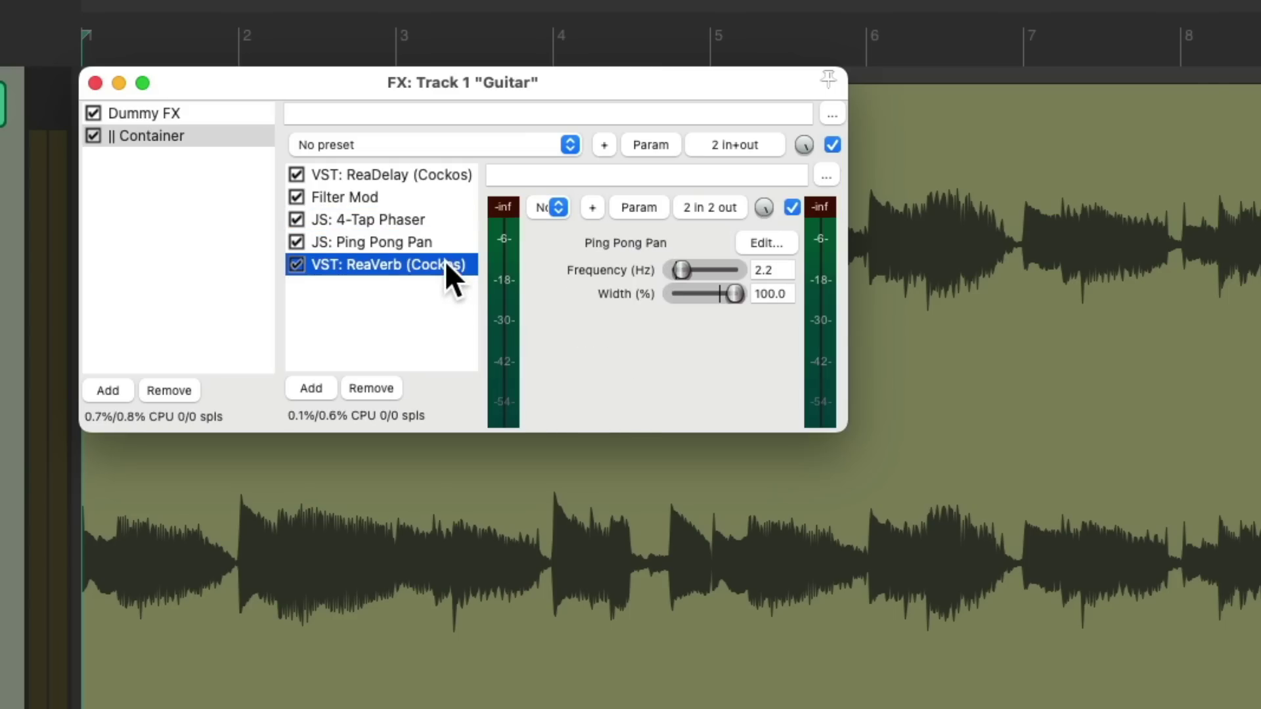
pyautogui.click(440, 174)
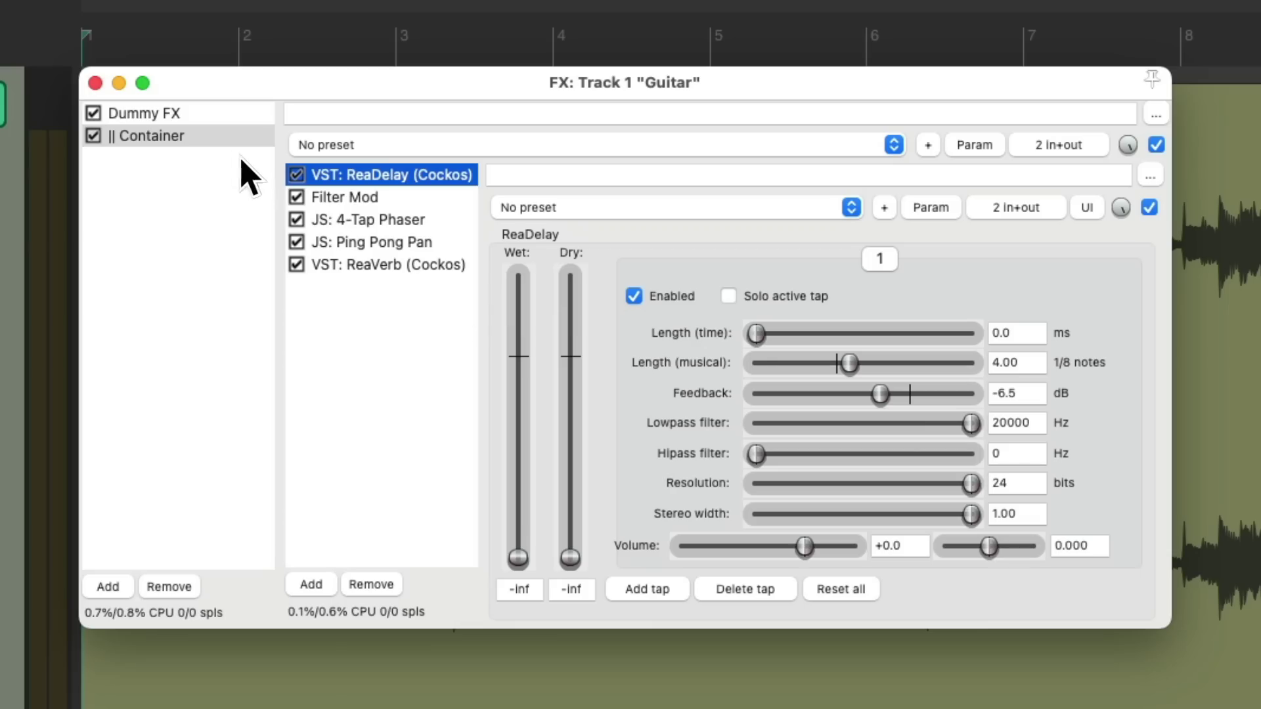
# Step: Rename the parallel container to 'Filter Delay'
pyautogui.doubleClick(216, 140)
pyautogui.write('Filter Delay')
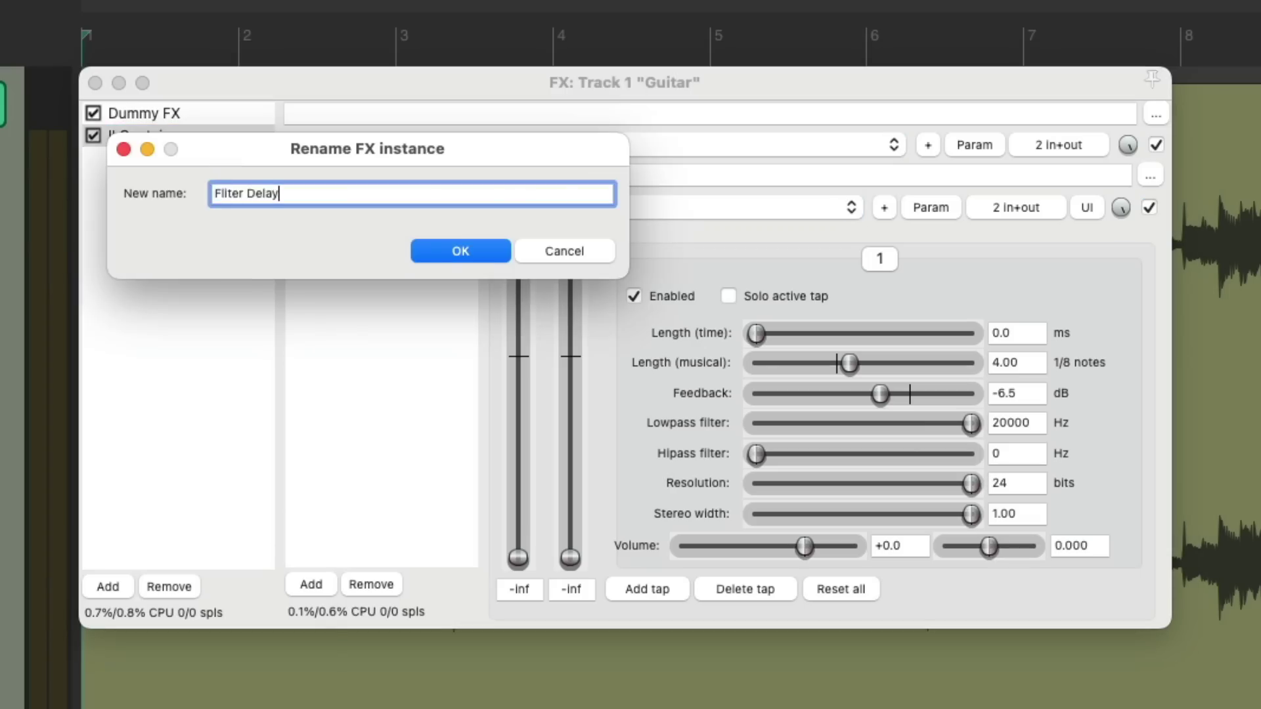
pyautogui.press('Return')
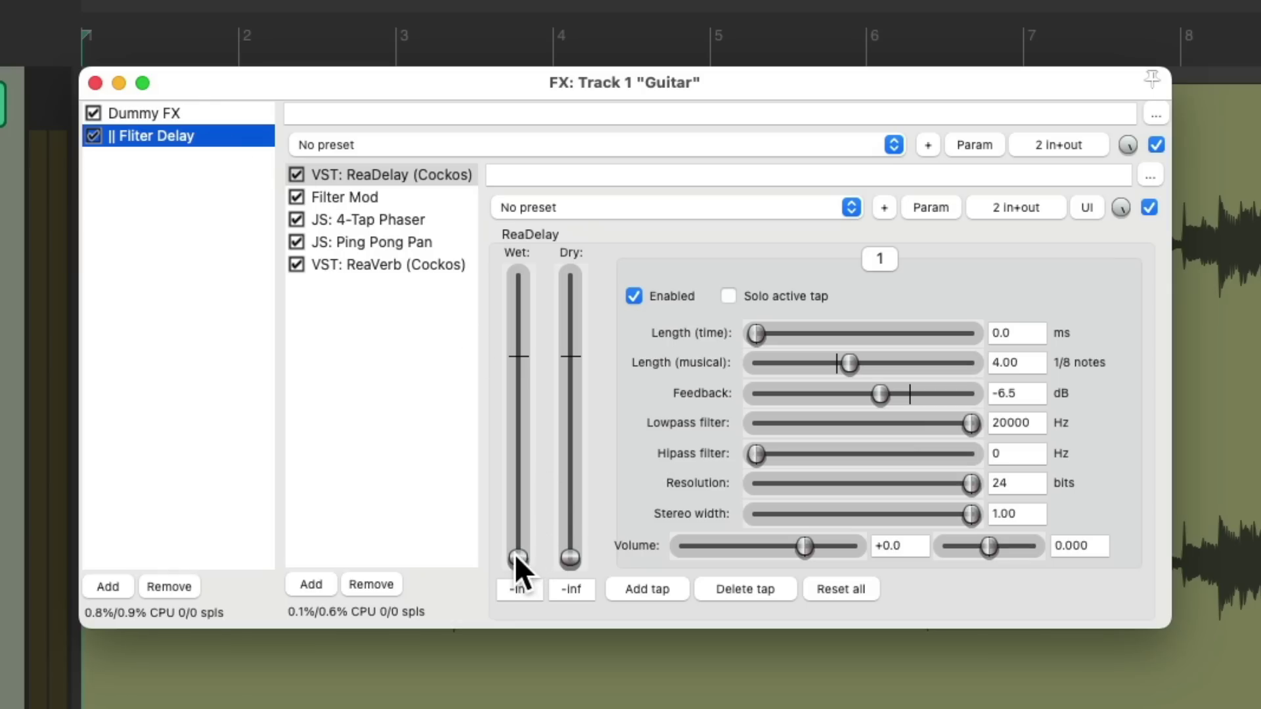
# Step: Raise ReaDelay's wet level back to about -4 dB and review each effect in the container
pyautogui.moveTo(514, 553); pyautogui.dragTo(518, 381)
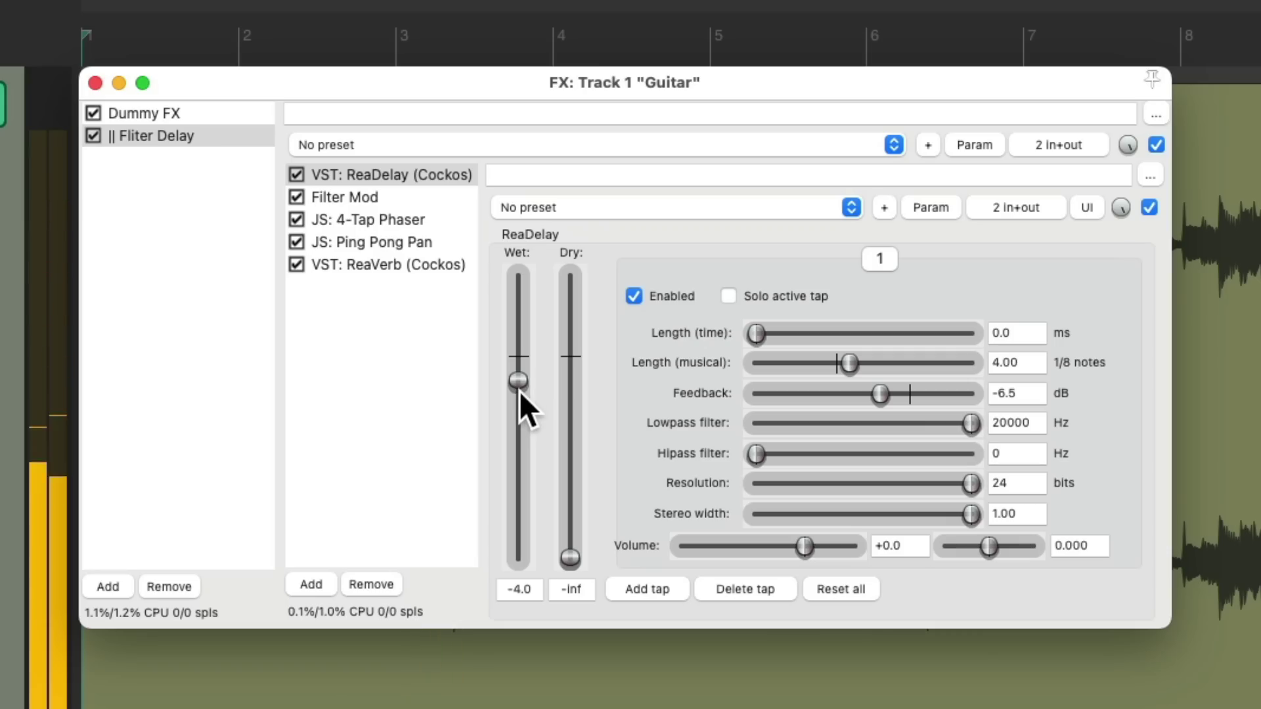
pyautogui.click(412, 174)
pyautogui.click(403, 195)
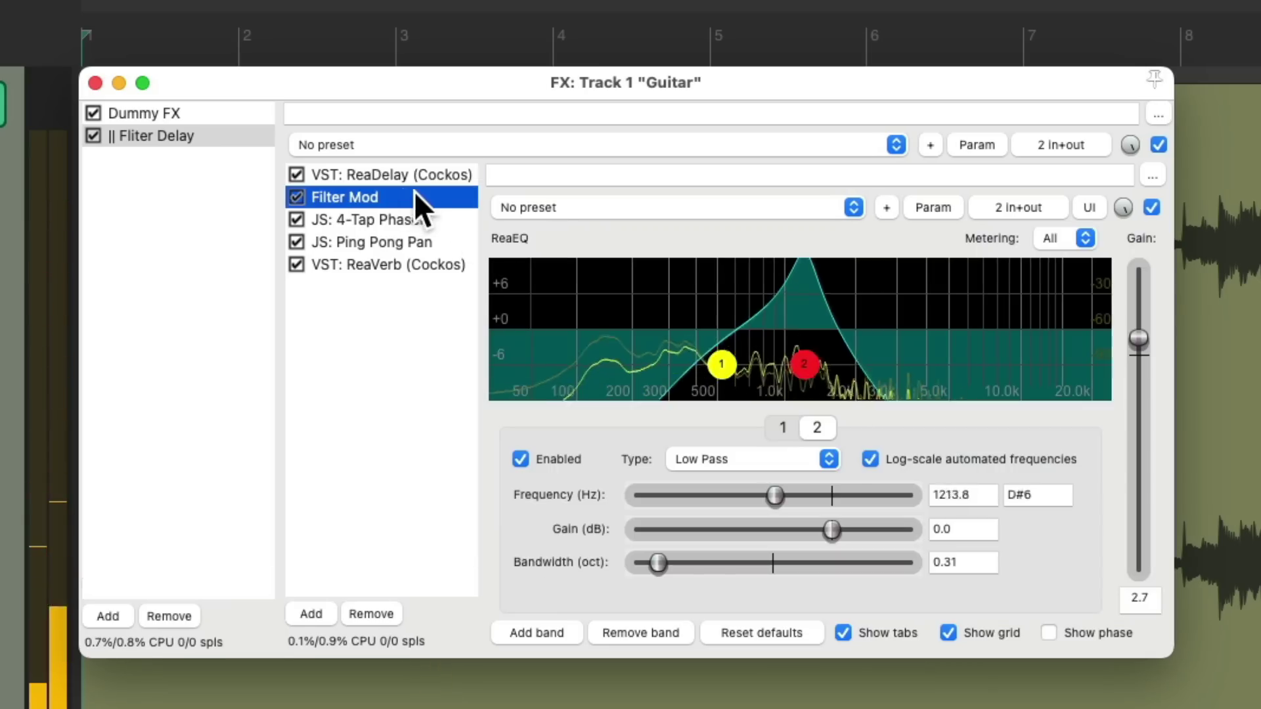
pyautogui.click(435, 221)
pyautogui.click(450, 242)
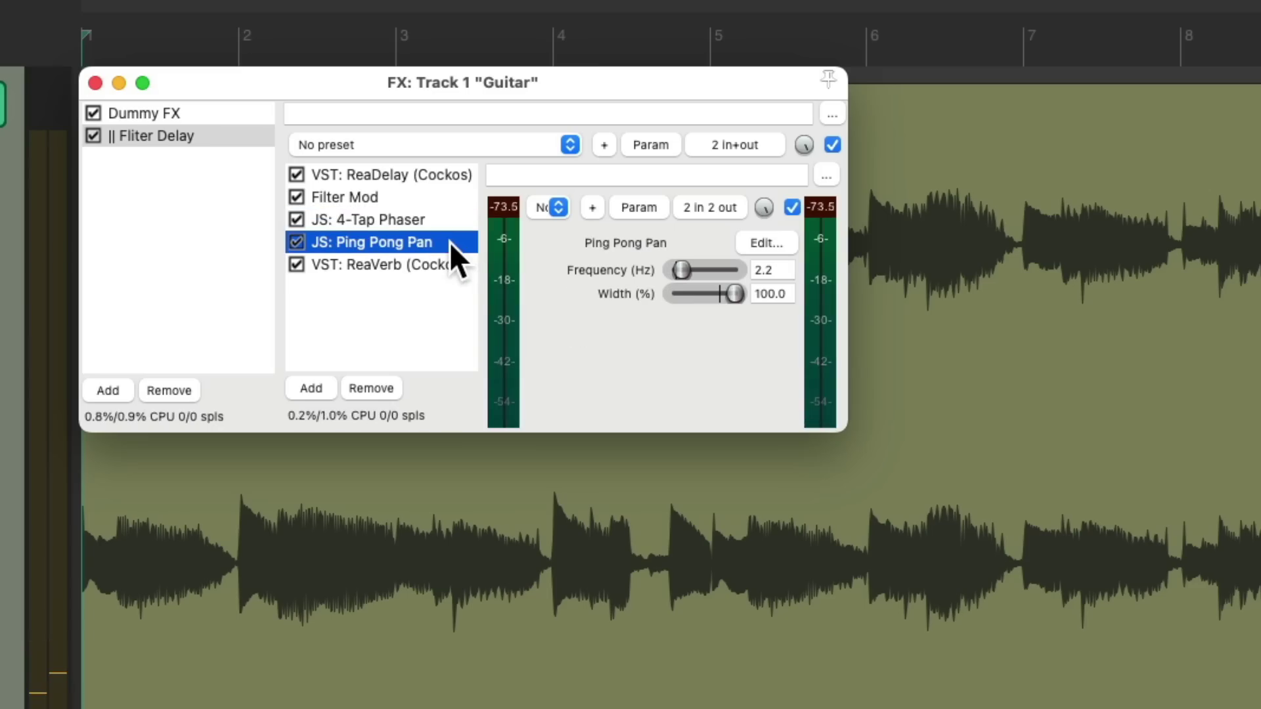
pyautogui.click(450, 264)
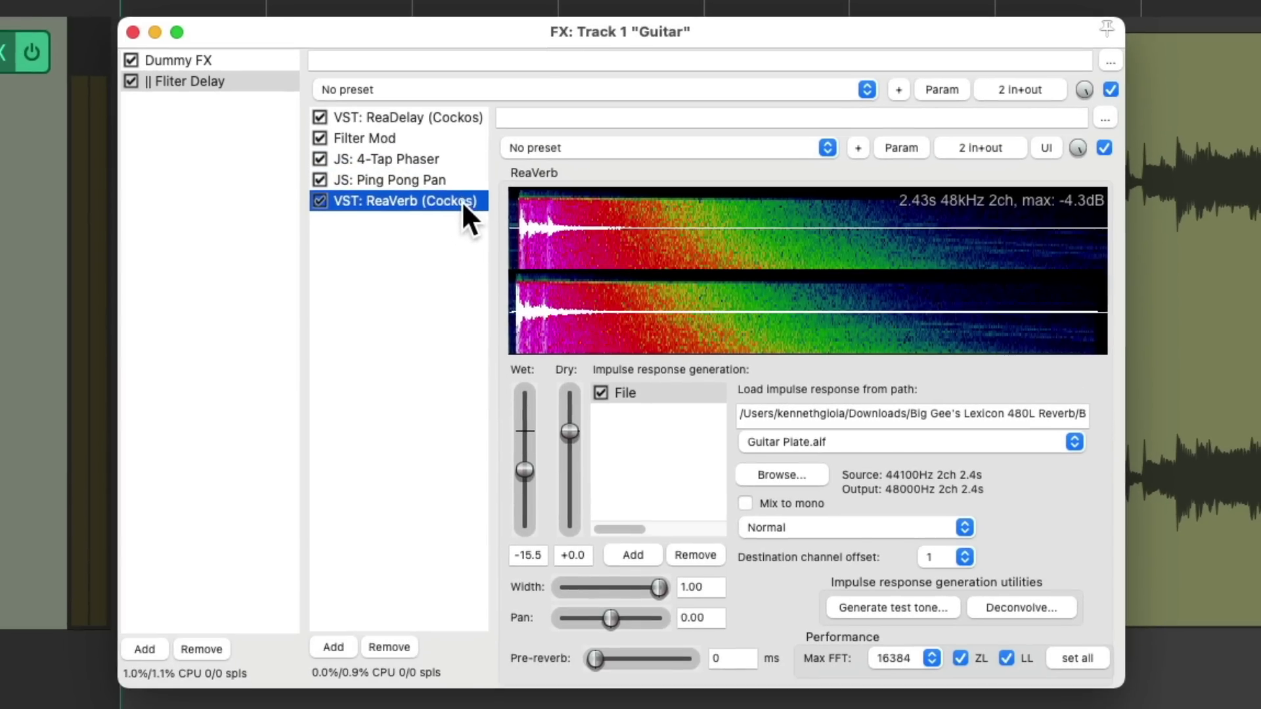
pyautogui.click(452, 249)
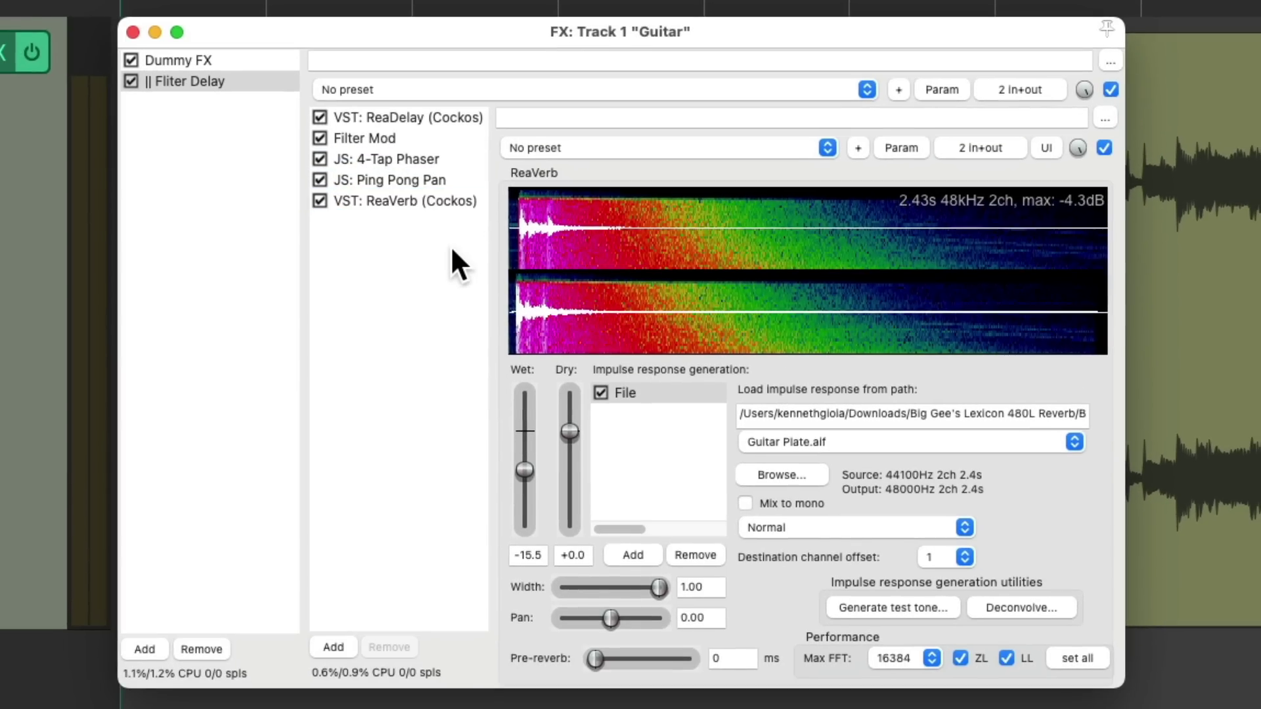
# Step: A/B the Filter Delay container by bypassing and re-enabling it around playback
pyautogui.click(234, 58)
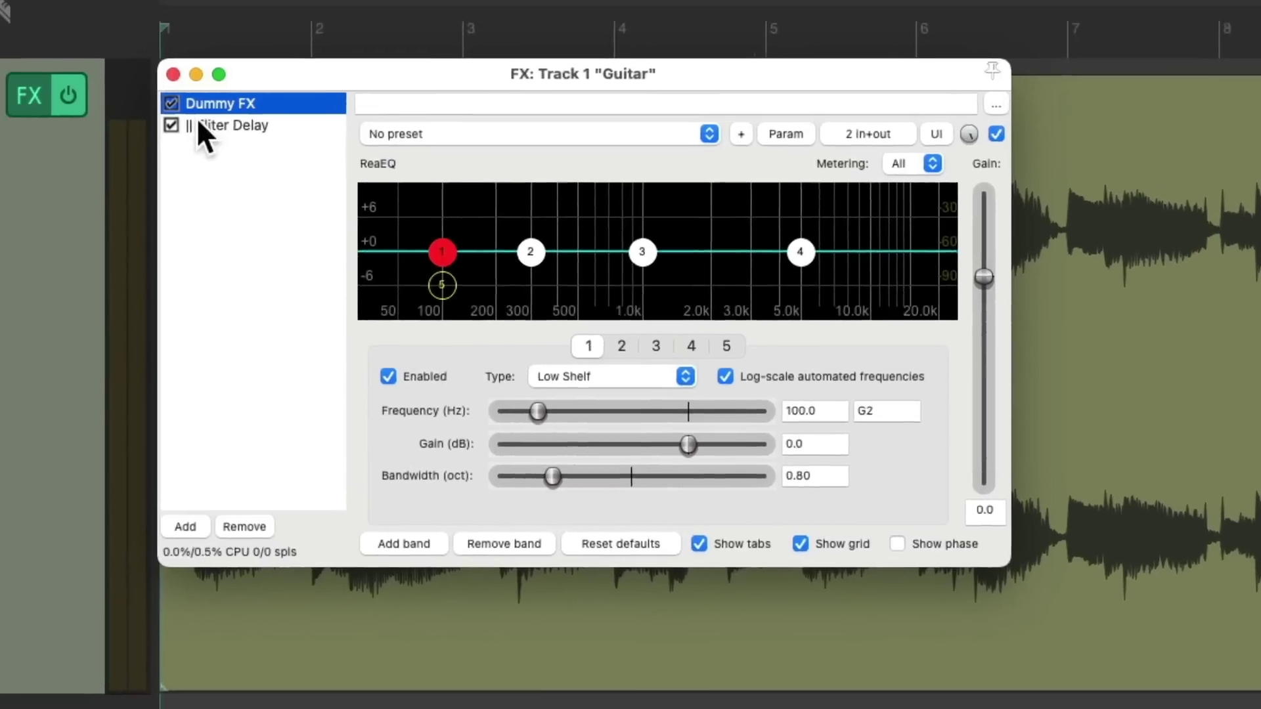
pyautogui.click(131, 80)
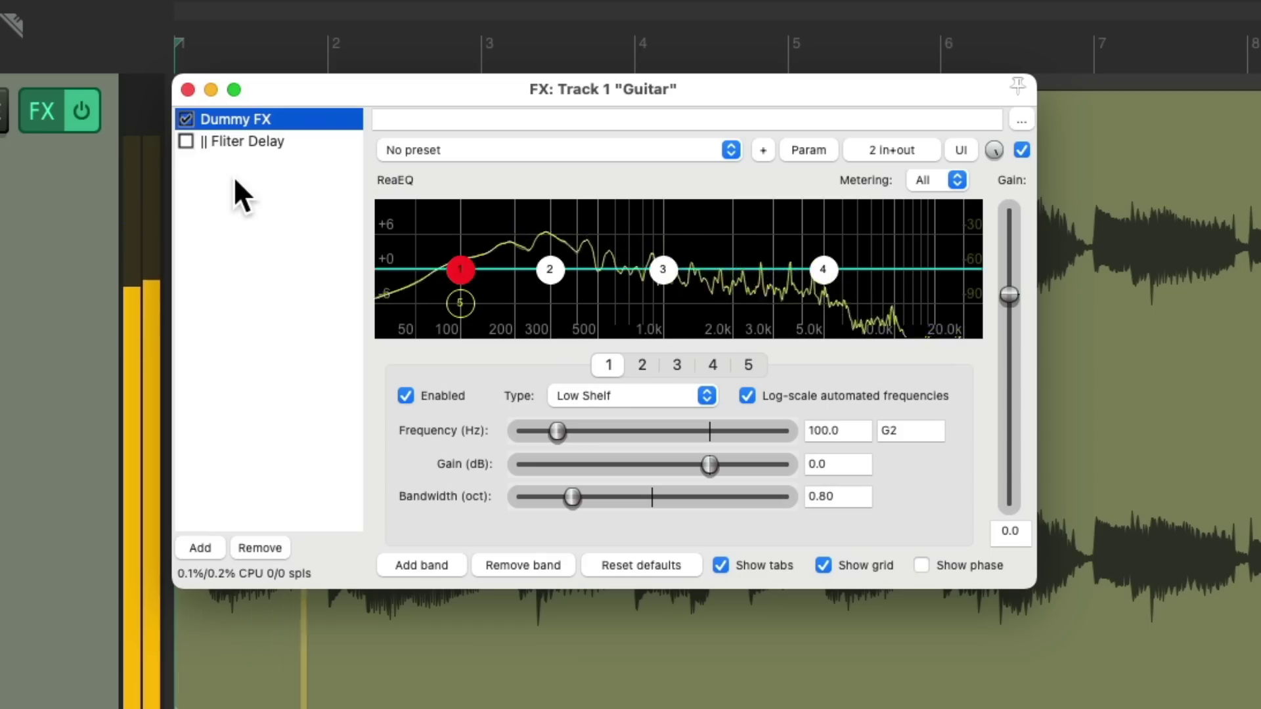
pyautogui.press('space')
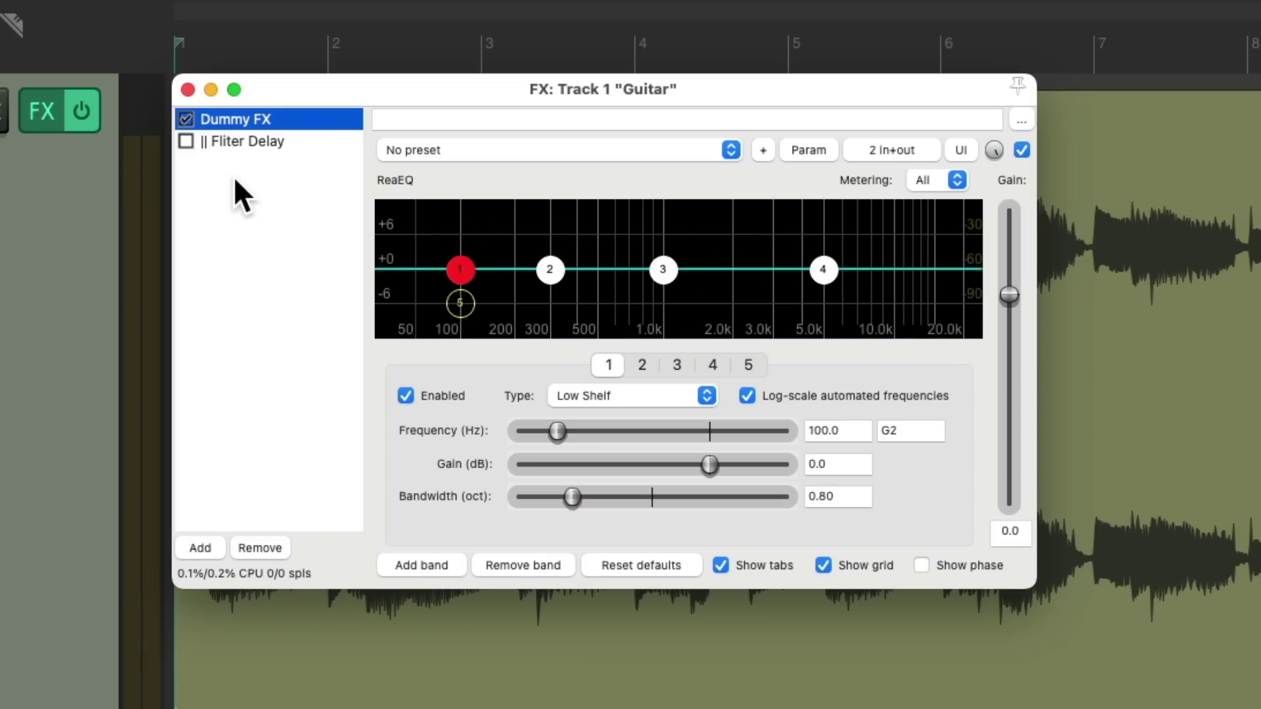
pyautogui.click(186, 141)
pyautogui.press('space')
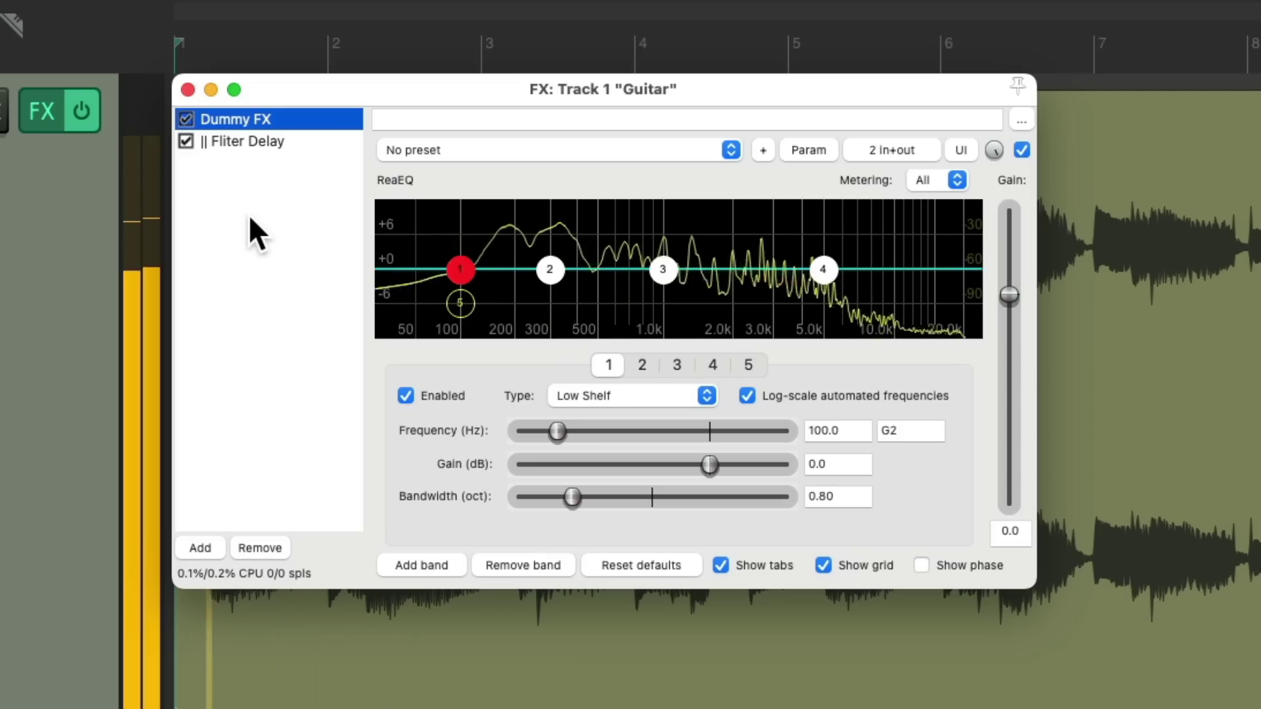
pyautogui.press('space')
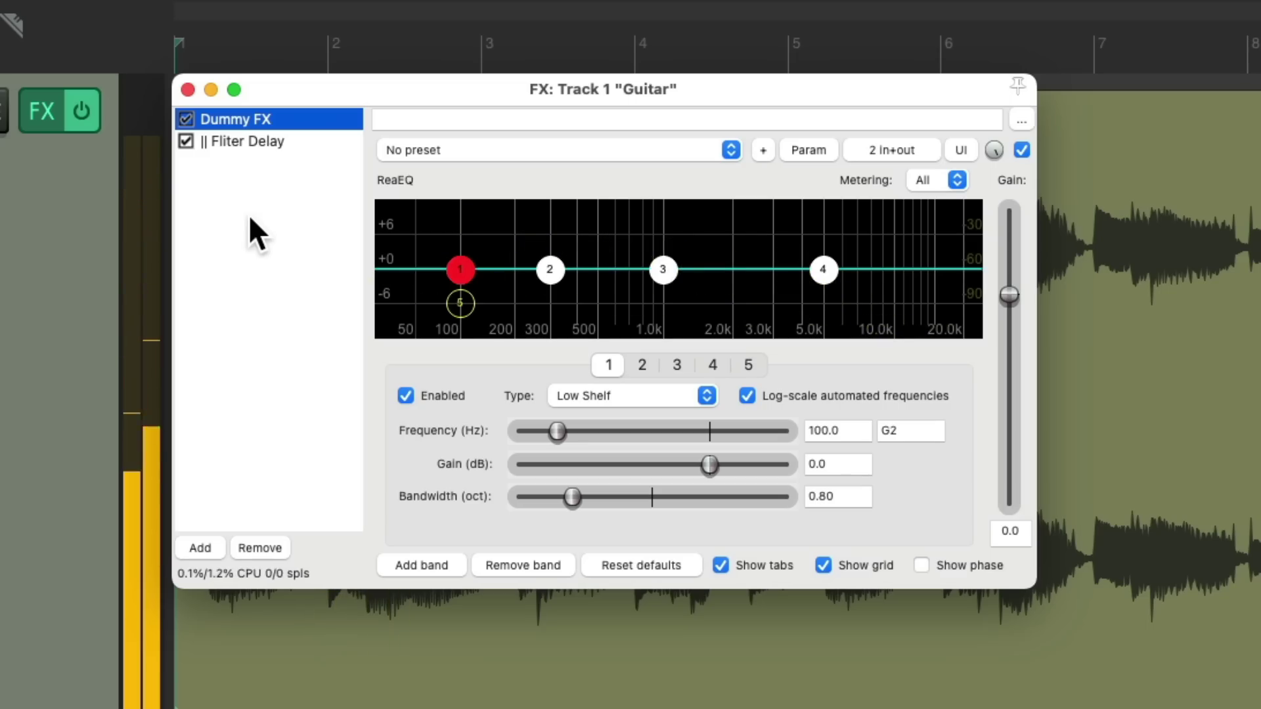
# Step: Move ReaVerb out of Filter Delay so it follows the container in the main chain
pyautogui.click(282, 141)
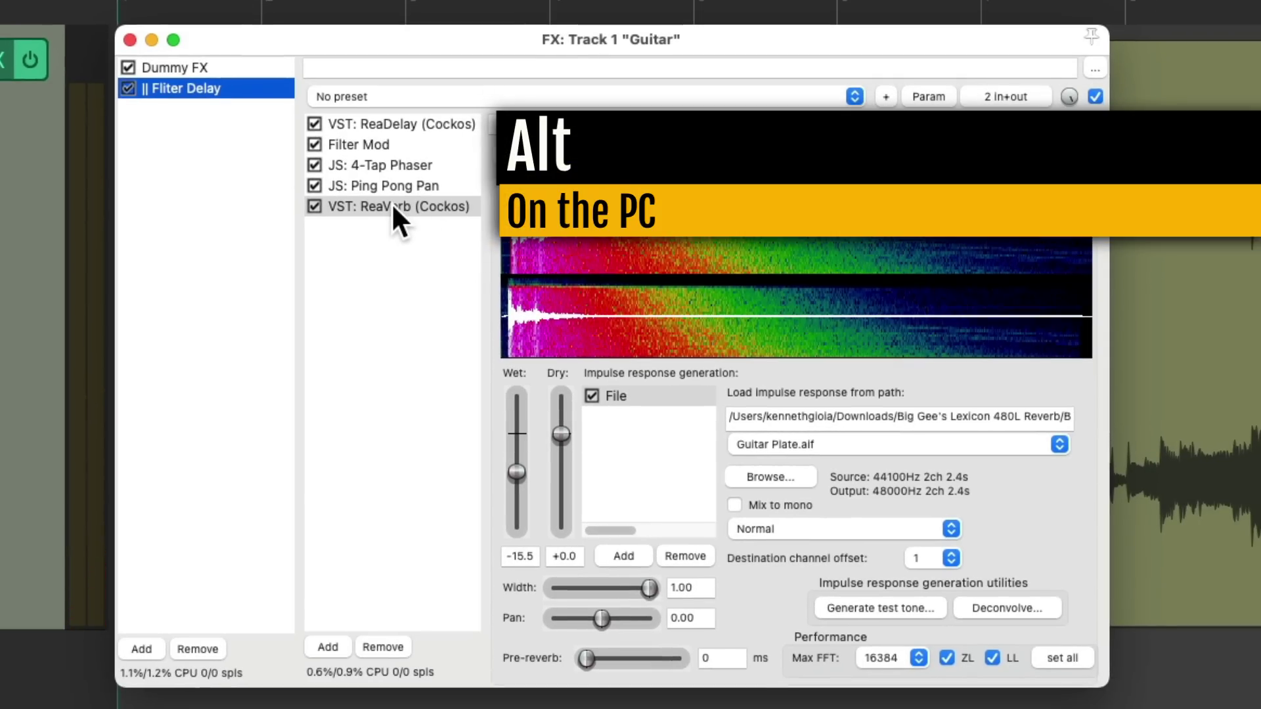
pyautogui.moveTo(392, 203); pyautogui.dragTo(227, 215)
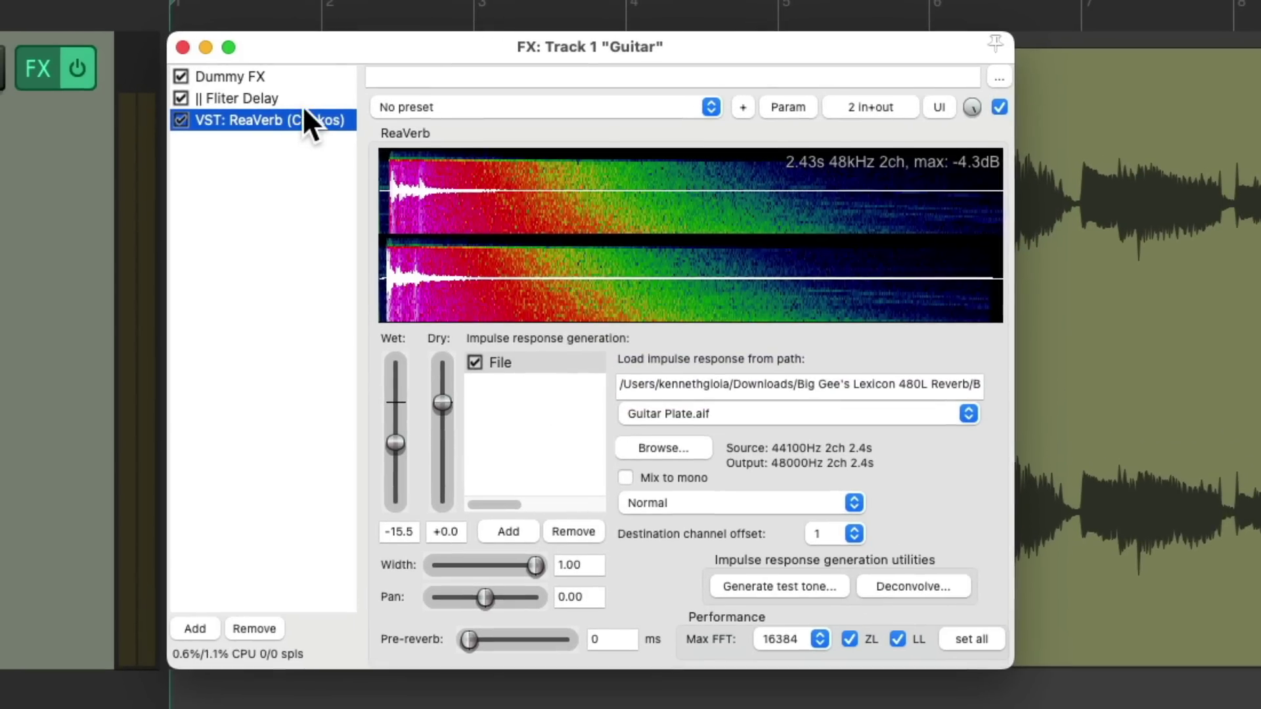
pyautogui.click(303, 102)
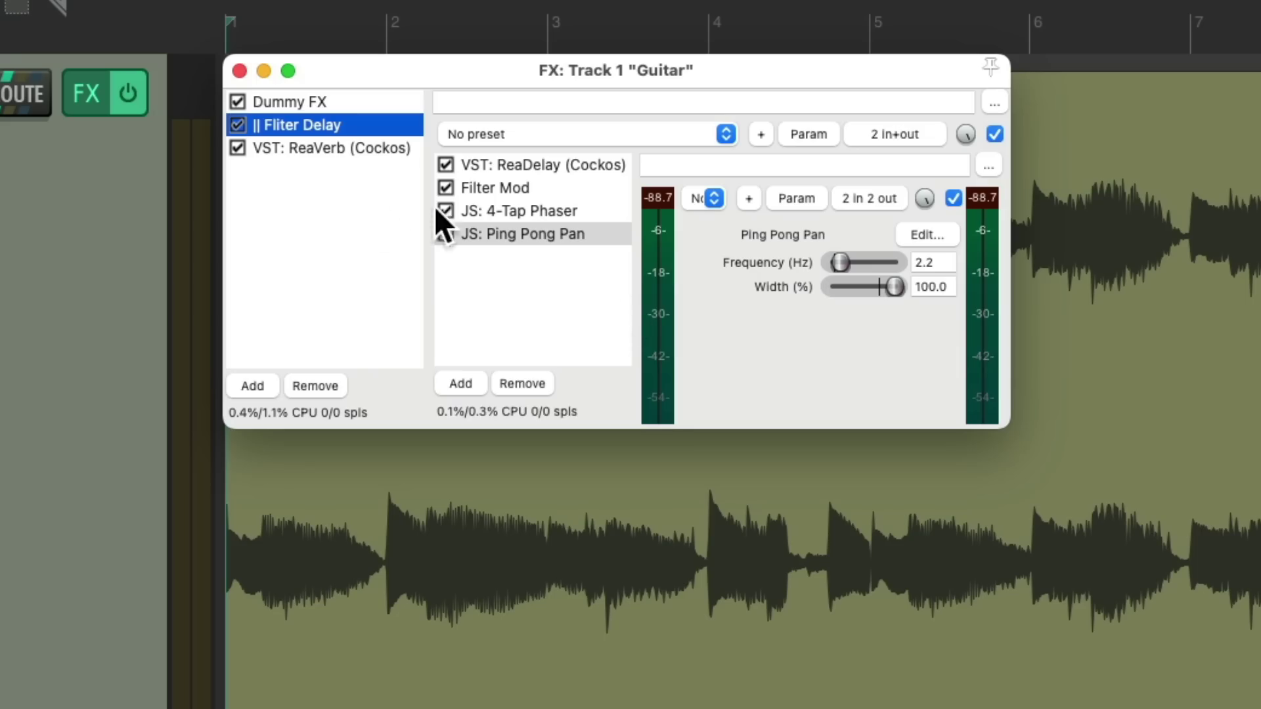
pyautogui.click(337, 245)
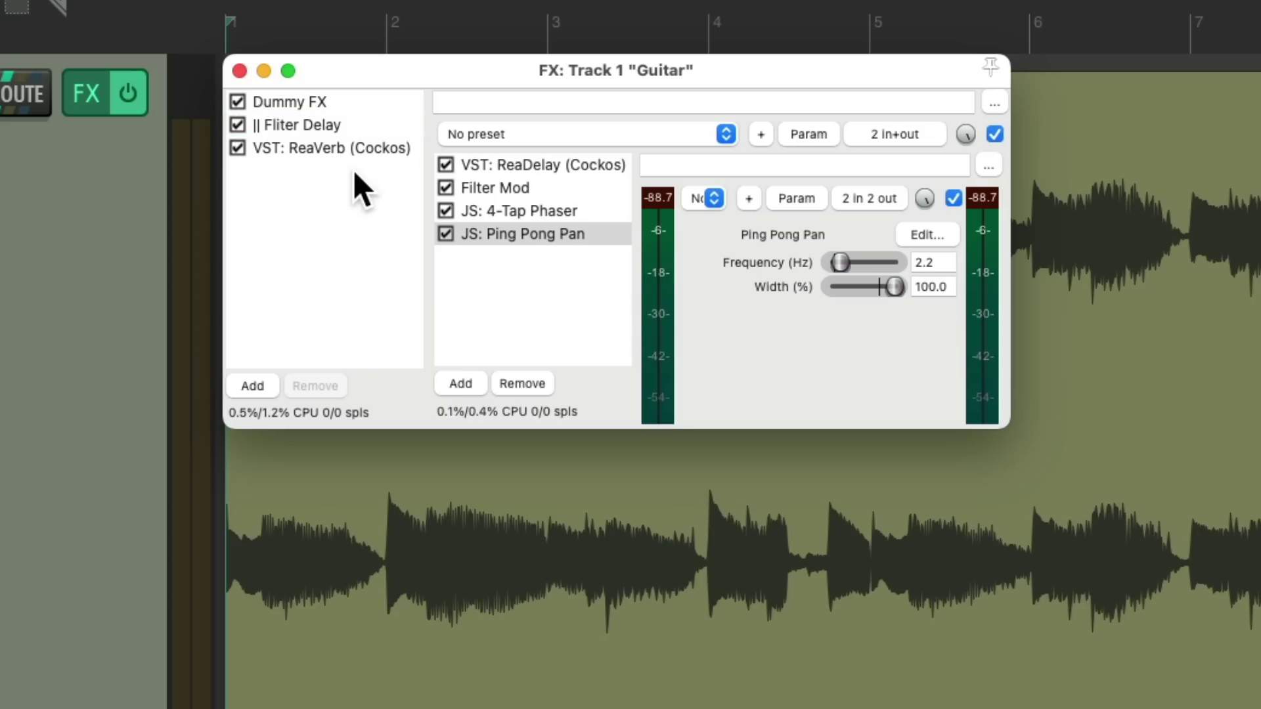
# Step: Compare ReaVerb with Filter Delay bypassed, nudging the reverb wet level up slightly
pyautogui.click(238, 124)
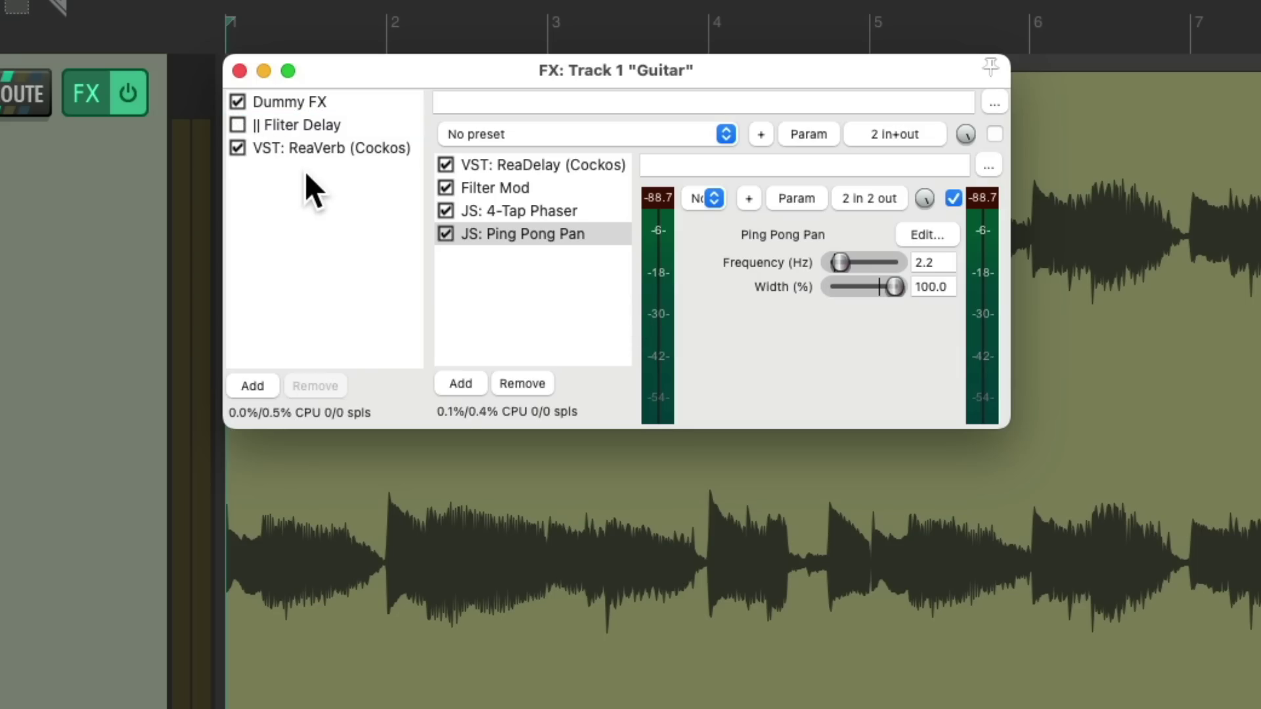
pyautogui.click(324, 147)
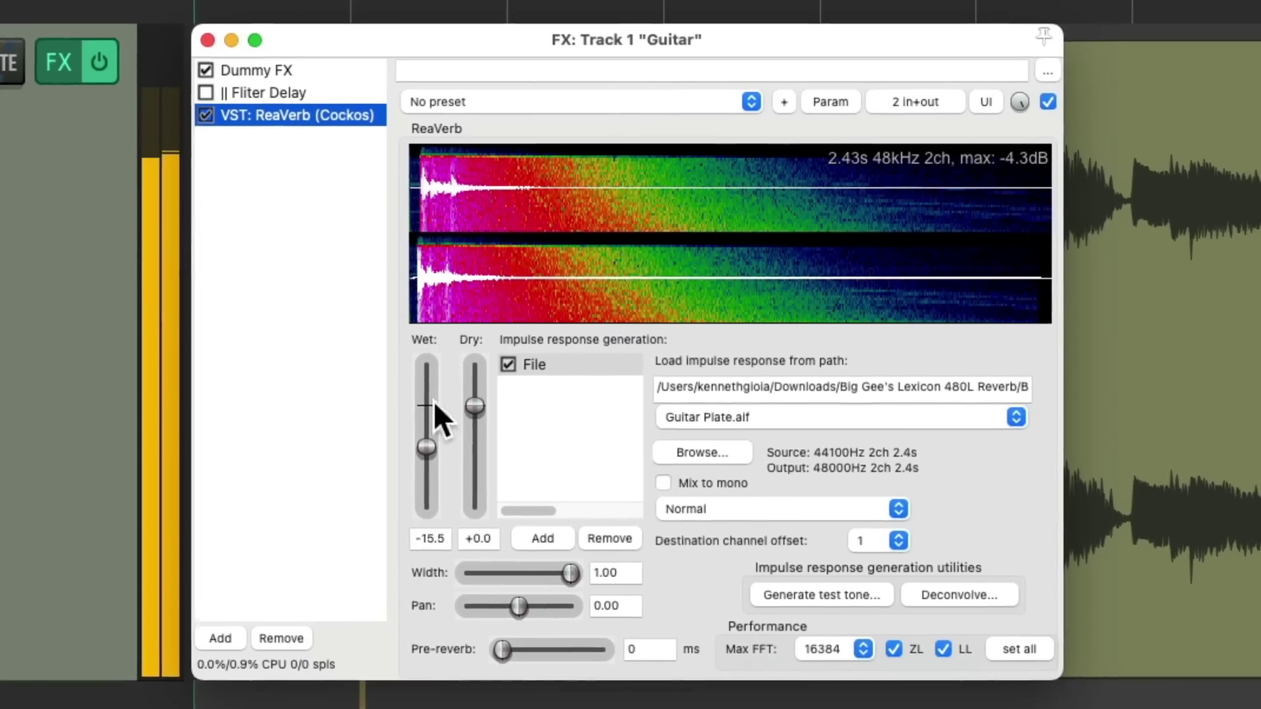
pyautogui.moveTo(421, 442); pyautogui.dragTo(418, 437)
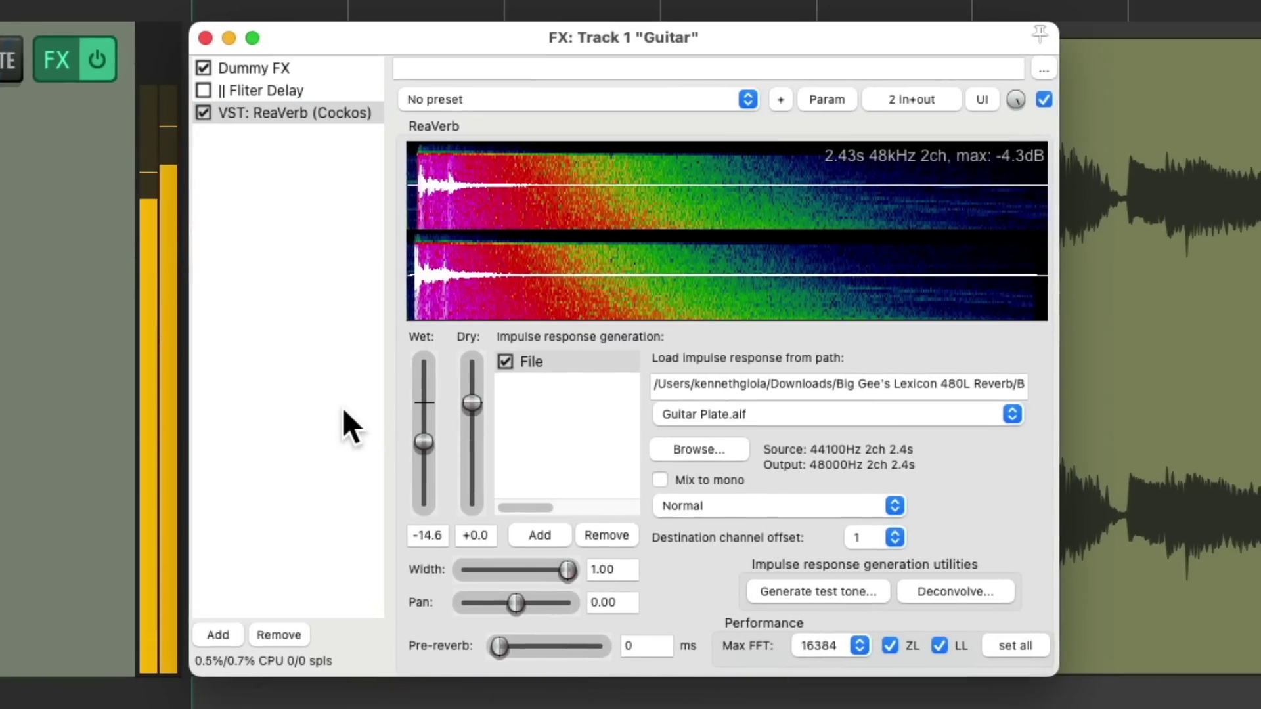
pyautogui.click(203, 89)
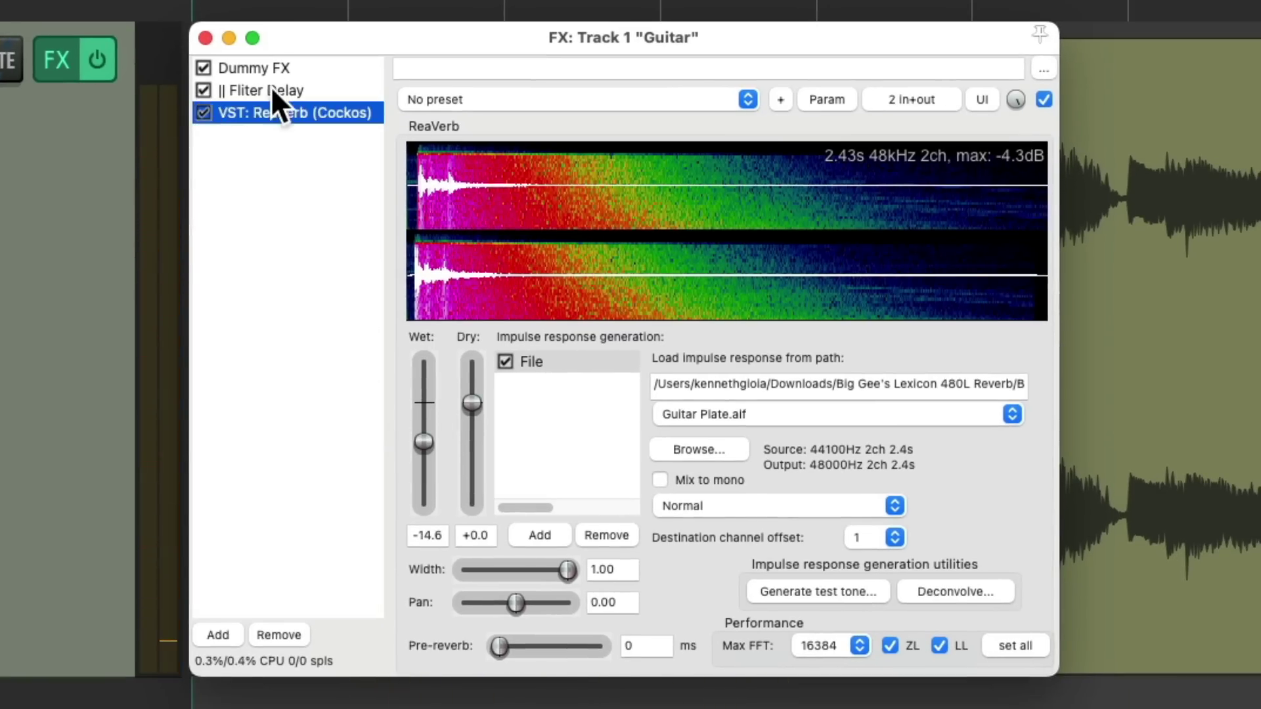
pyautogui.click(272, 90)
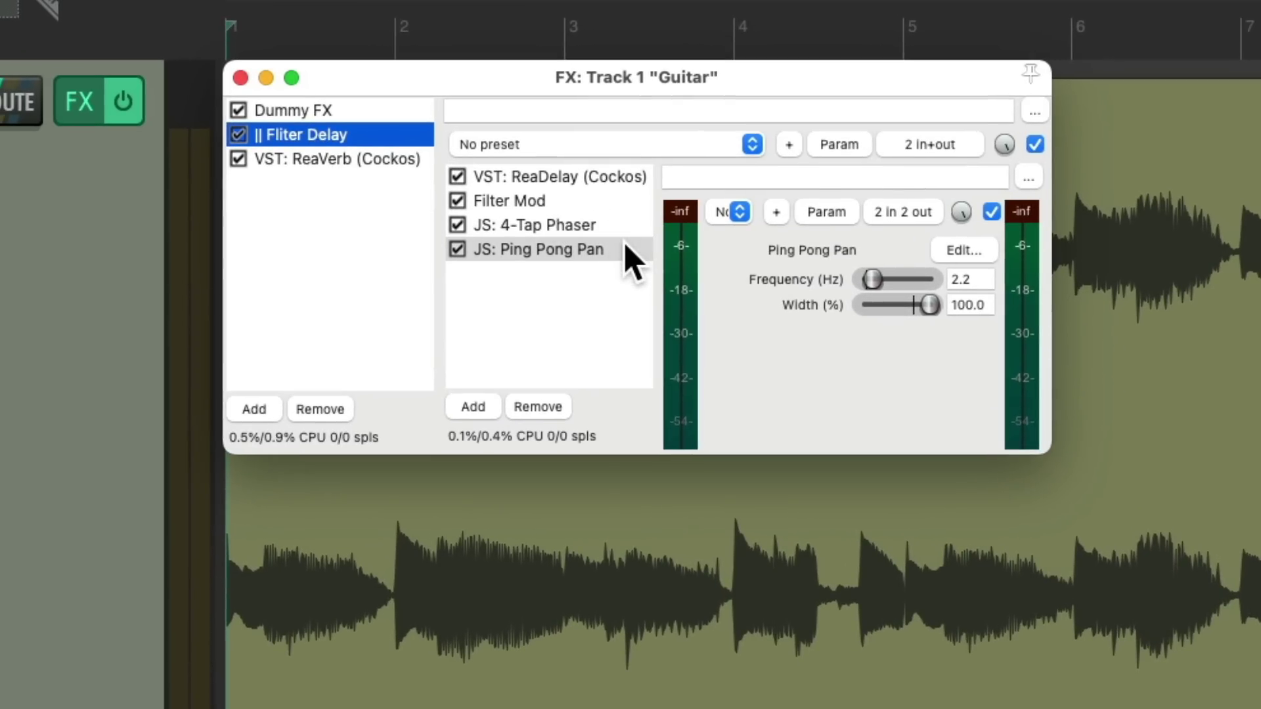
# Step: Lower ReaVerb's wet level to -16.8 dB while the chain plays
pyautogui.press('space')
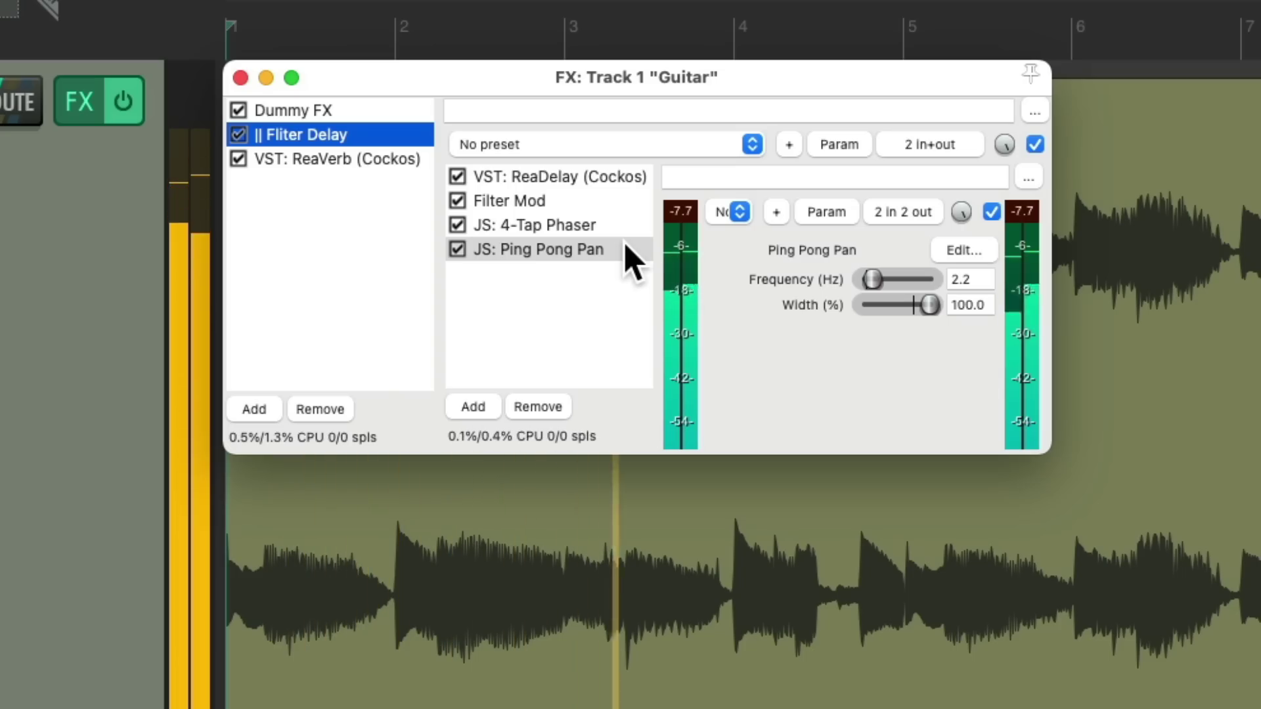
pyautogui.click(394, 162)
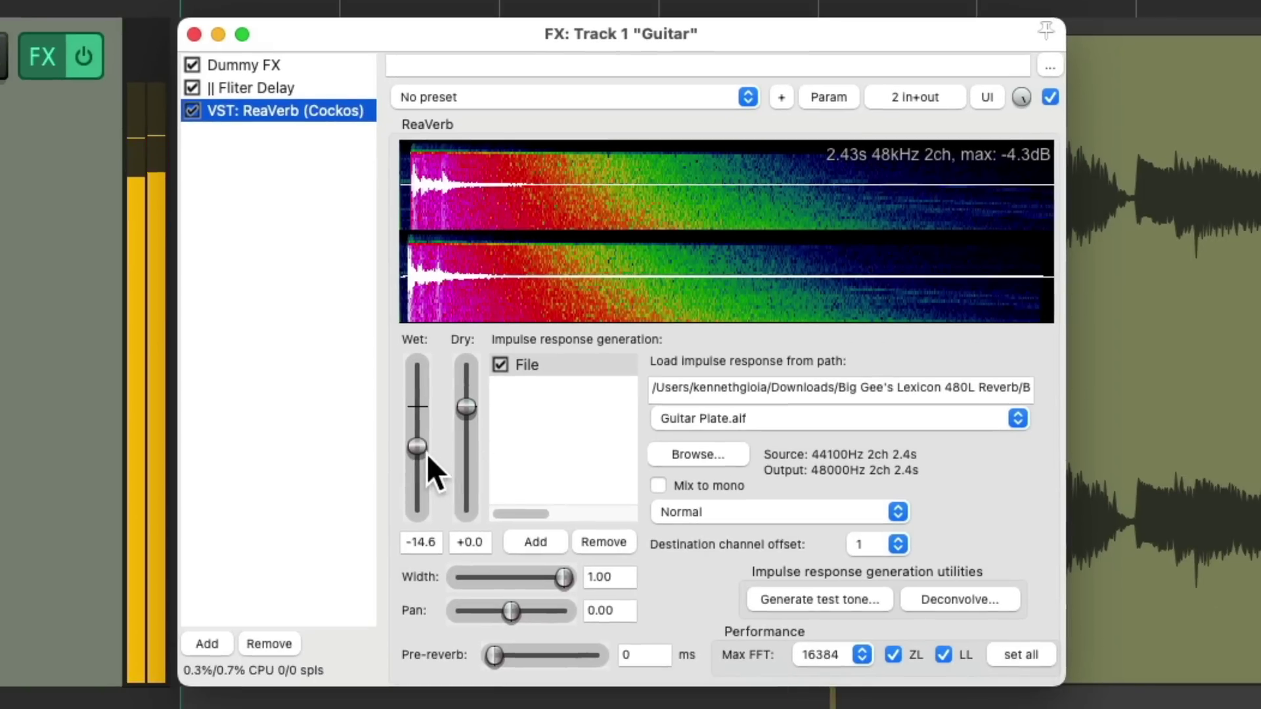
pyautogui.moveTo(434, 465); pyautogui.dragTo(431, 470)
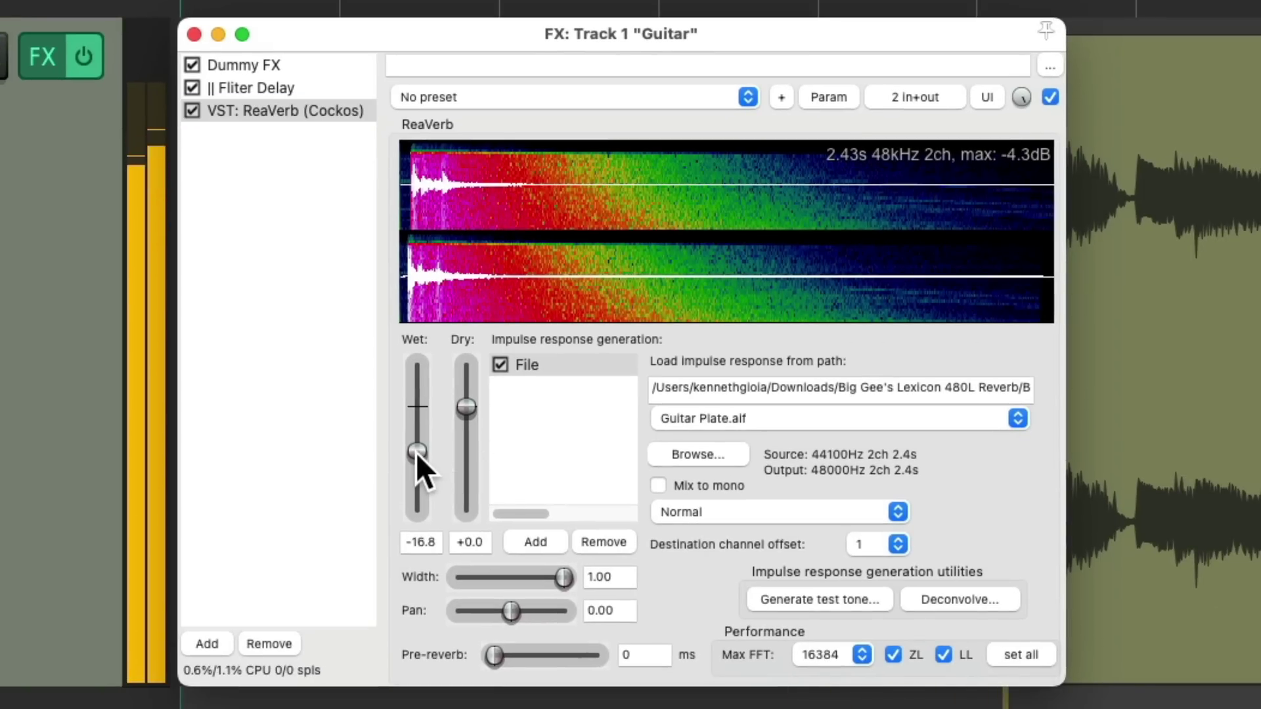